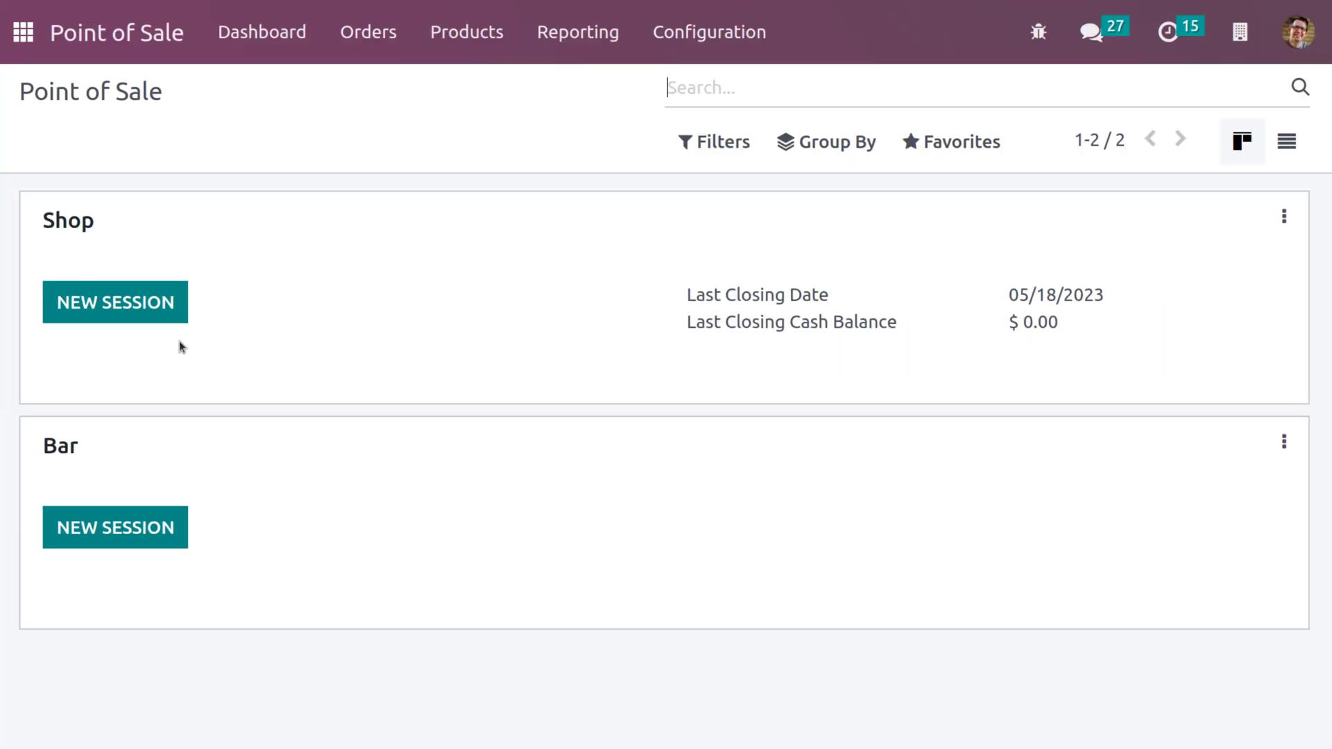
- Open the Configuration menu from the Point of Sale dashboard
{"action": "left_click", "coordinate": [694, 31]}
- In Point of Sale settings, confirm gift card programs are enabled with Generate PDF cards checked
{"action": "left_click", "coordinate": [729, 89]}
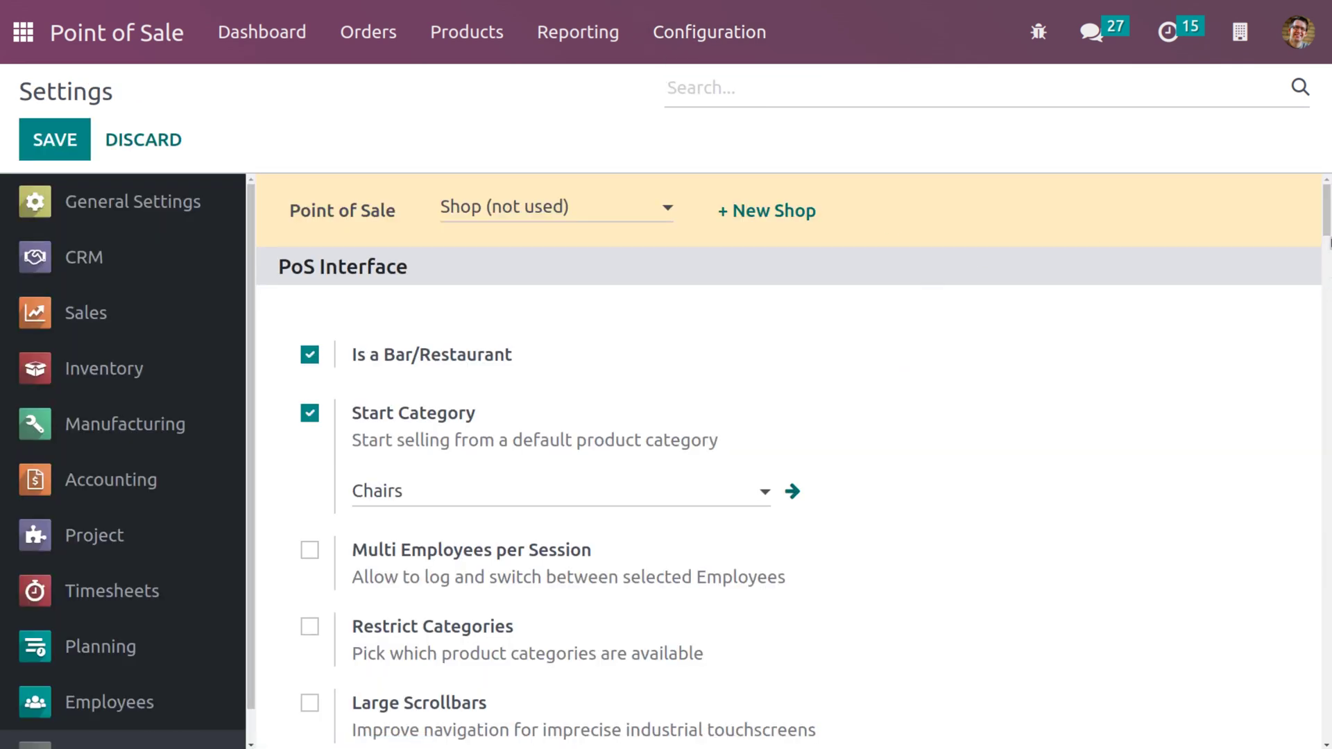
{"action": "scroll", "coordinate": [1326, 285], "scroll_direction": "down", "scroll_amount": 5}
{"action": "left_click_drag", "start_coordinate": [1328, 280], "coordinate": [1329, 466]}
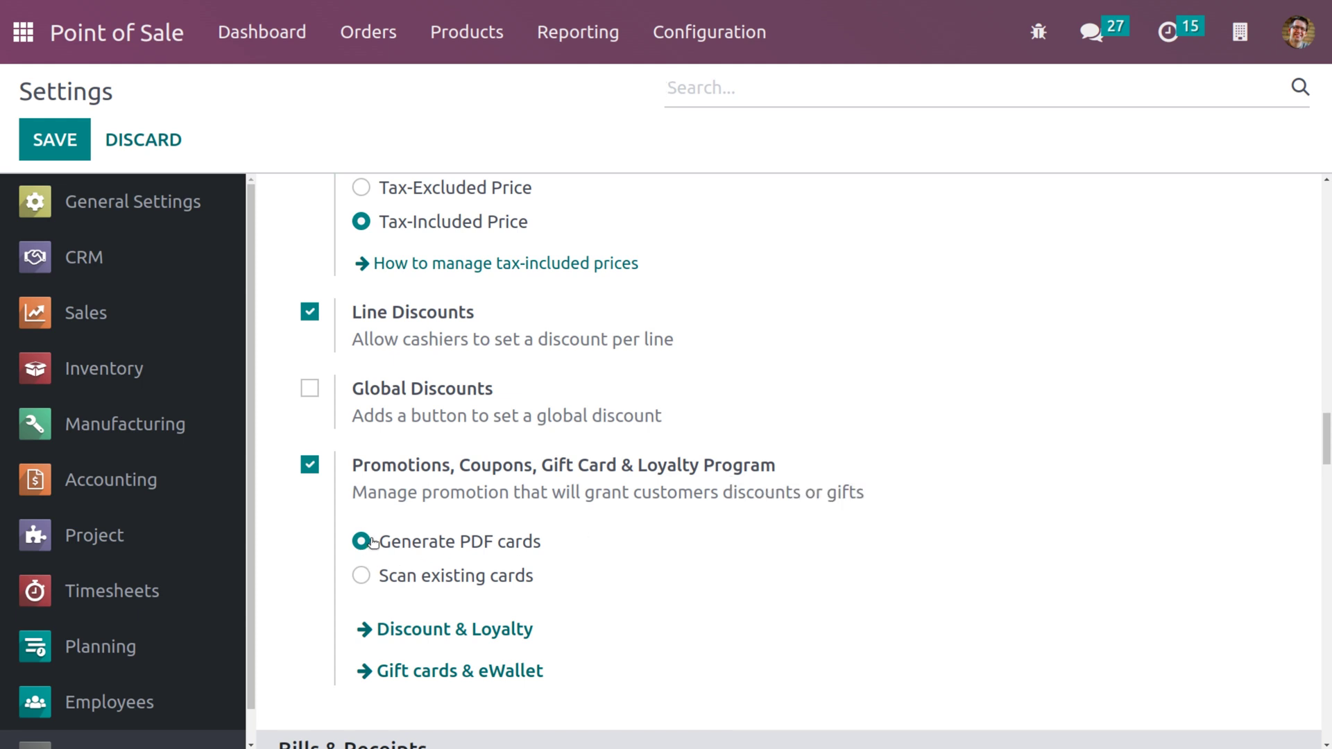
{"action": "mouse_move", "coordinate": [498, 521]}
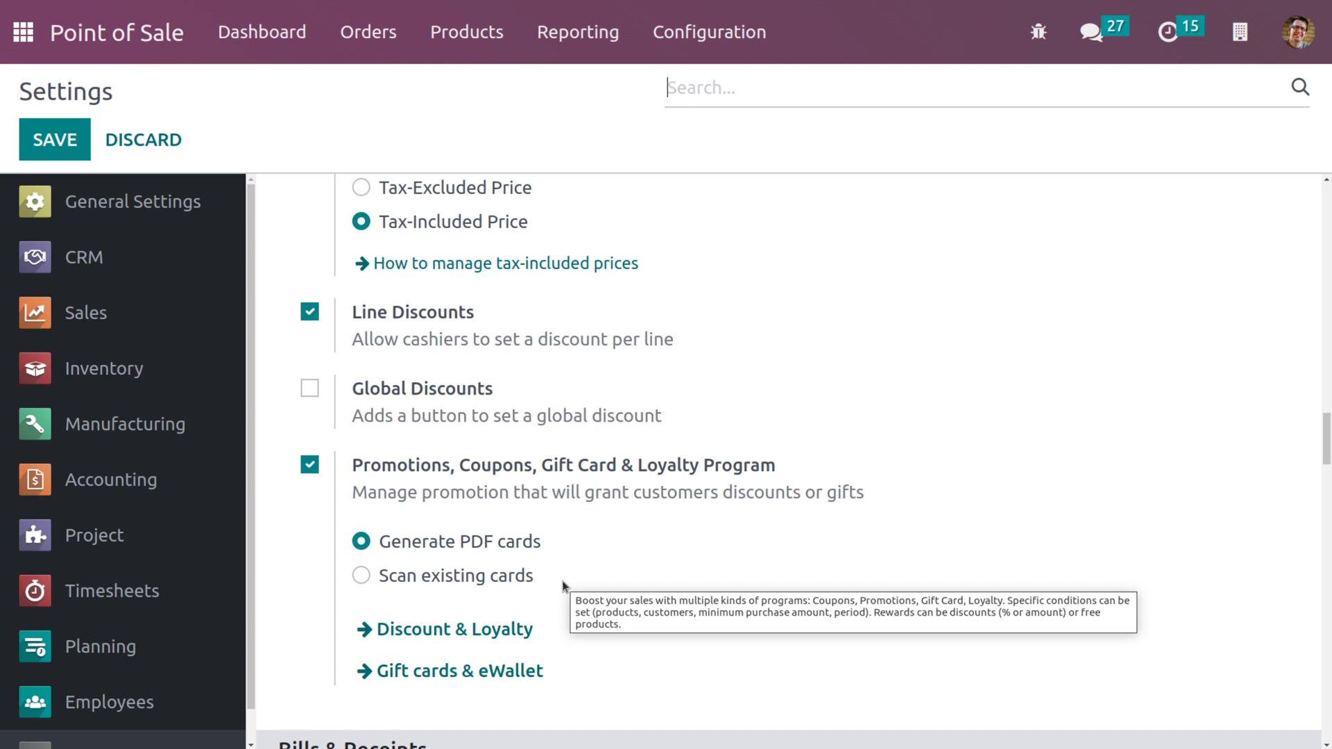
{"action": "left_click", "coordinate": [464, 29]}
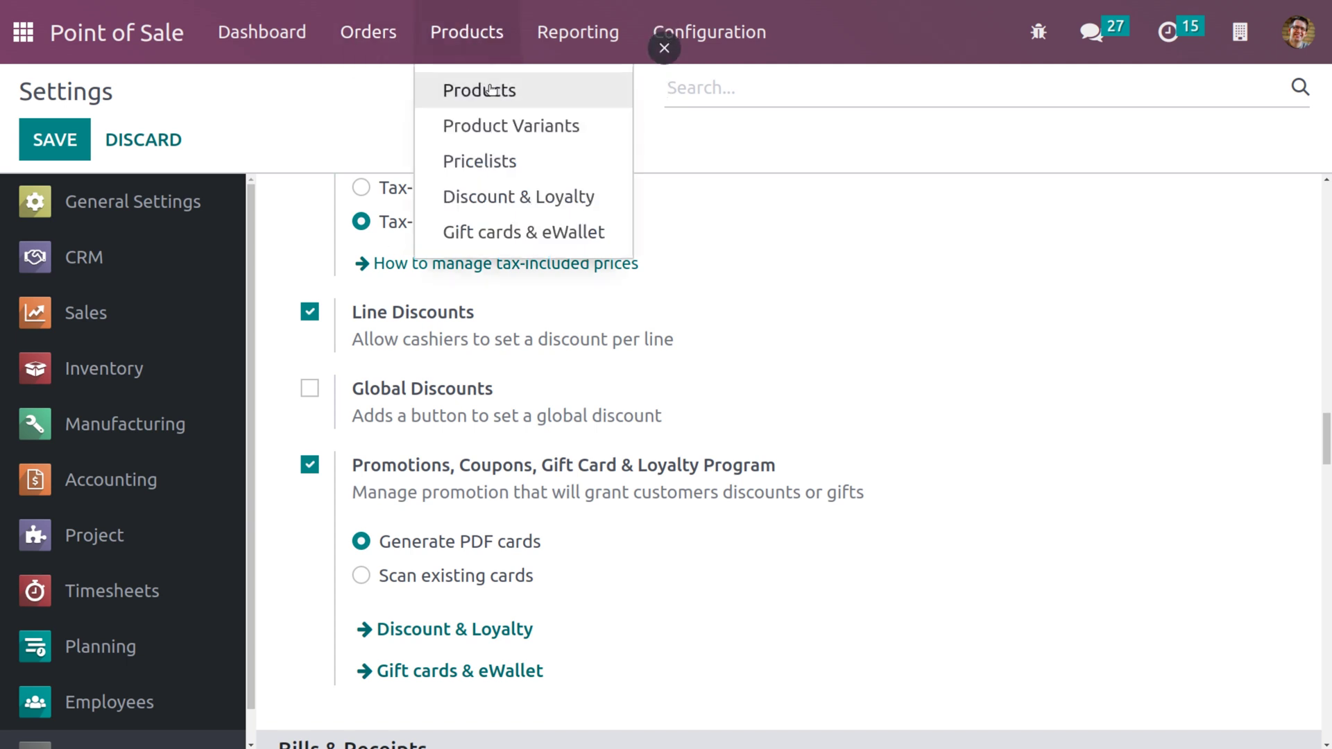
- Create a new 'Gift card' program under Gift cards & eWallet and open its Gift Card Information template
{"action": "left_click", "coordinate": [540, 236]}
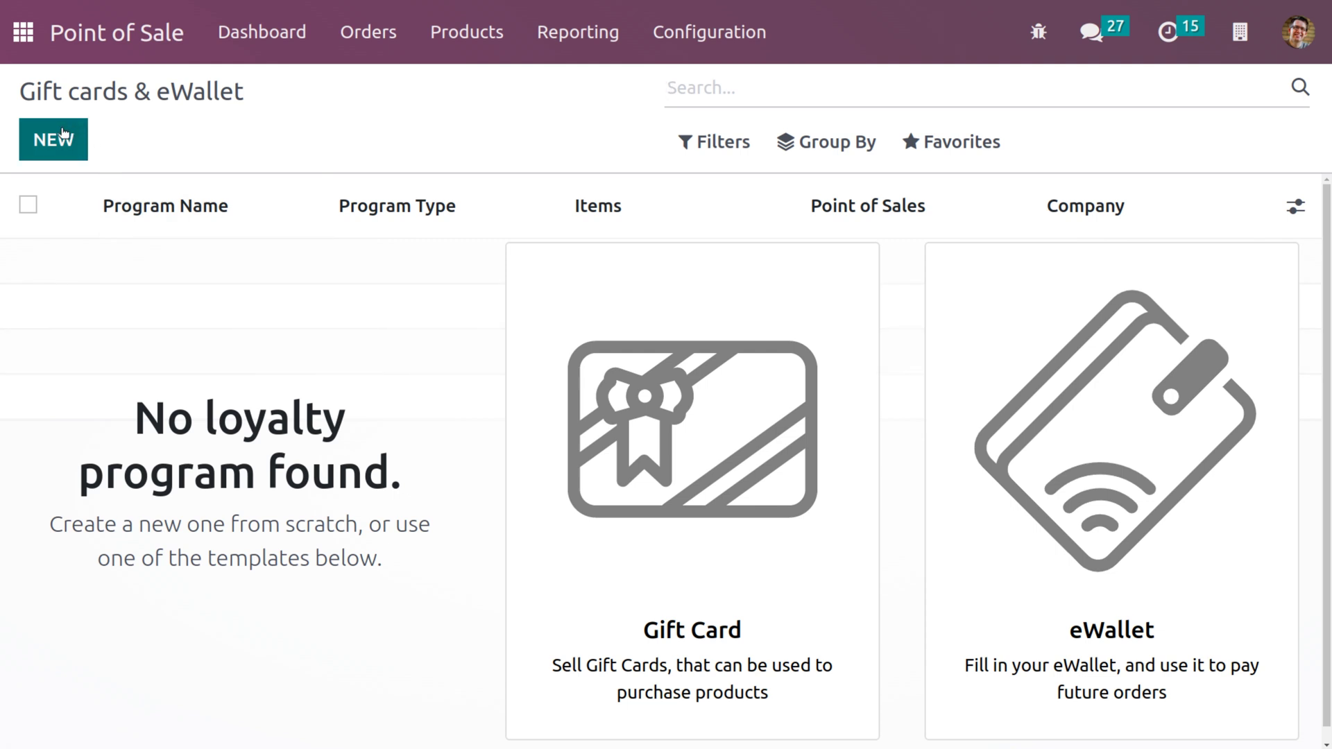
{"action": "left_click", "coordinate": [63, 134]}
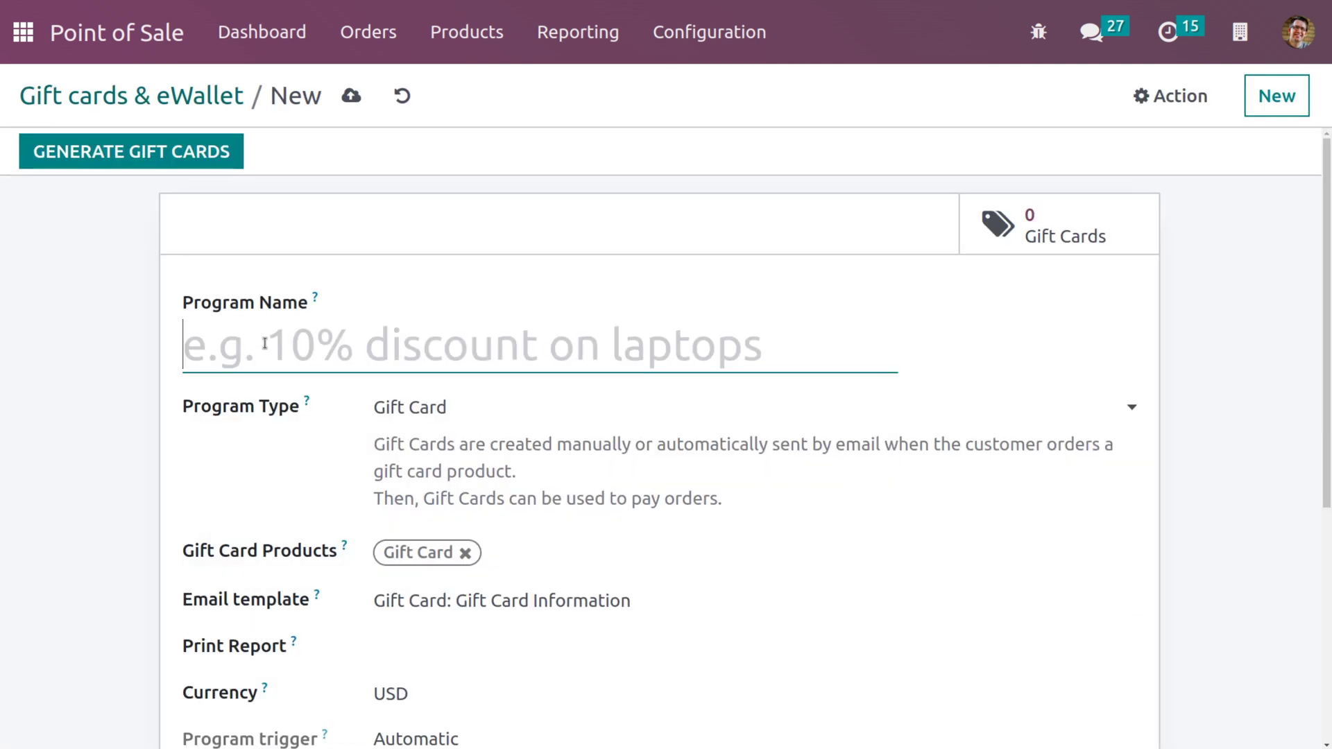
{"action": "type", "text": "Gif"}
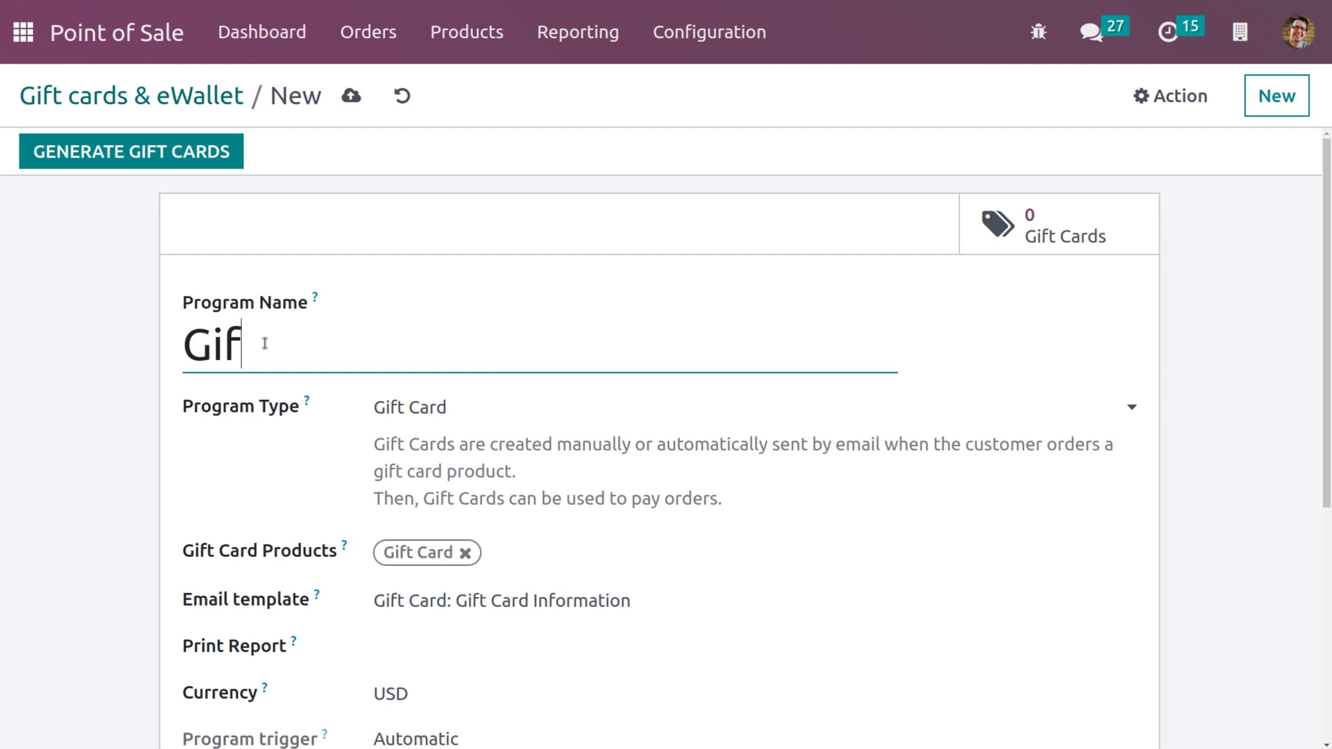
{"action": "type", "text": "t card"}
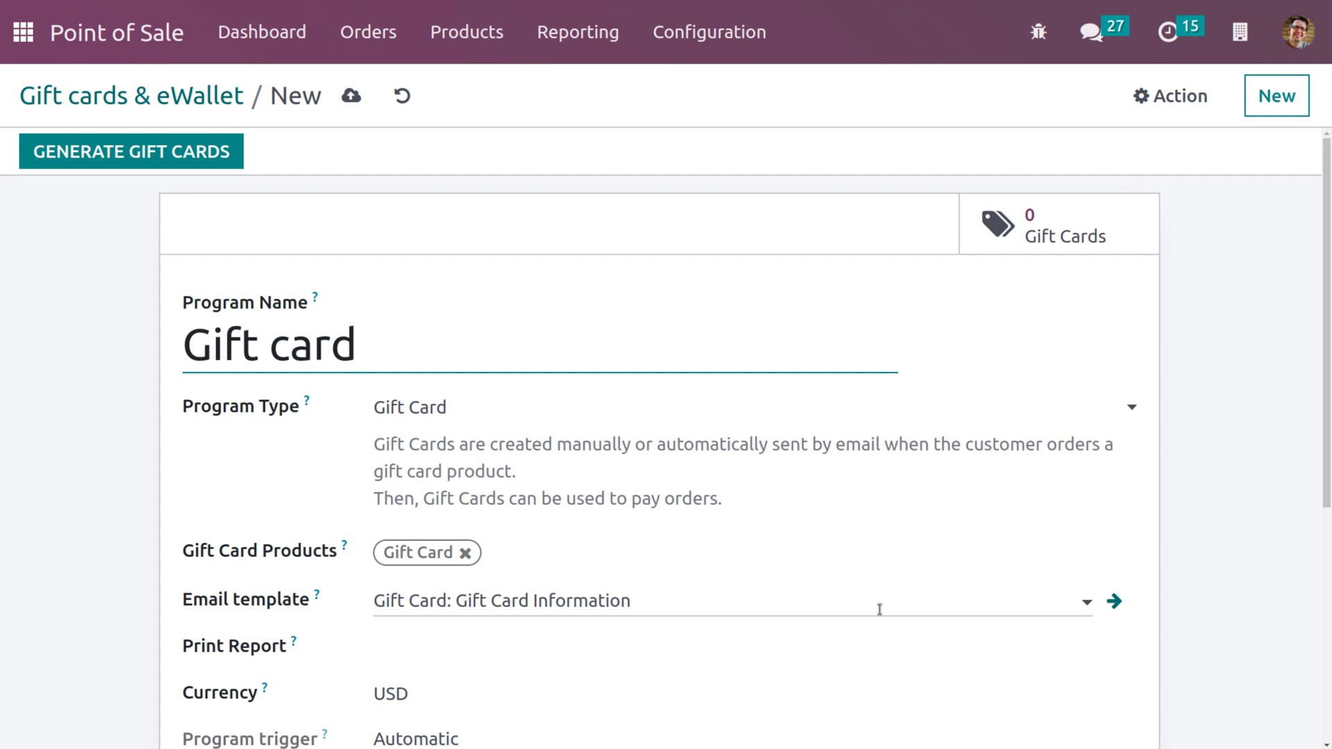
{"action": "left_click", "coordinate": [1115, 603]}
{"action": "left_click", "coordinate": [1115, 602]}
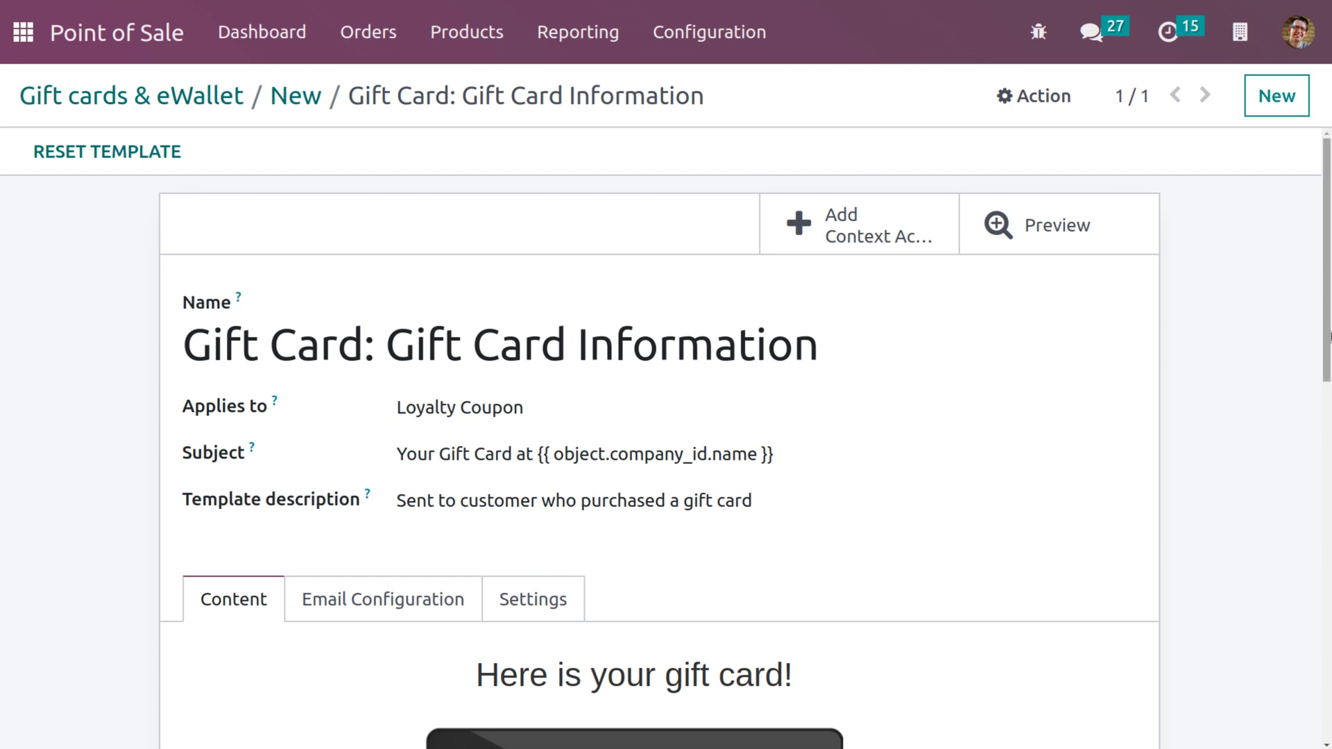
- Review the template's Email Configuration and Settings tabs, leaving Default recipients off, then return to the program
{"action": "left_click_drag", "start_coordinate": [1328, 336], "coordinate": [1328, 451]}
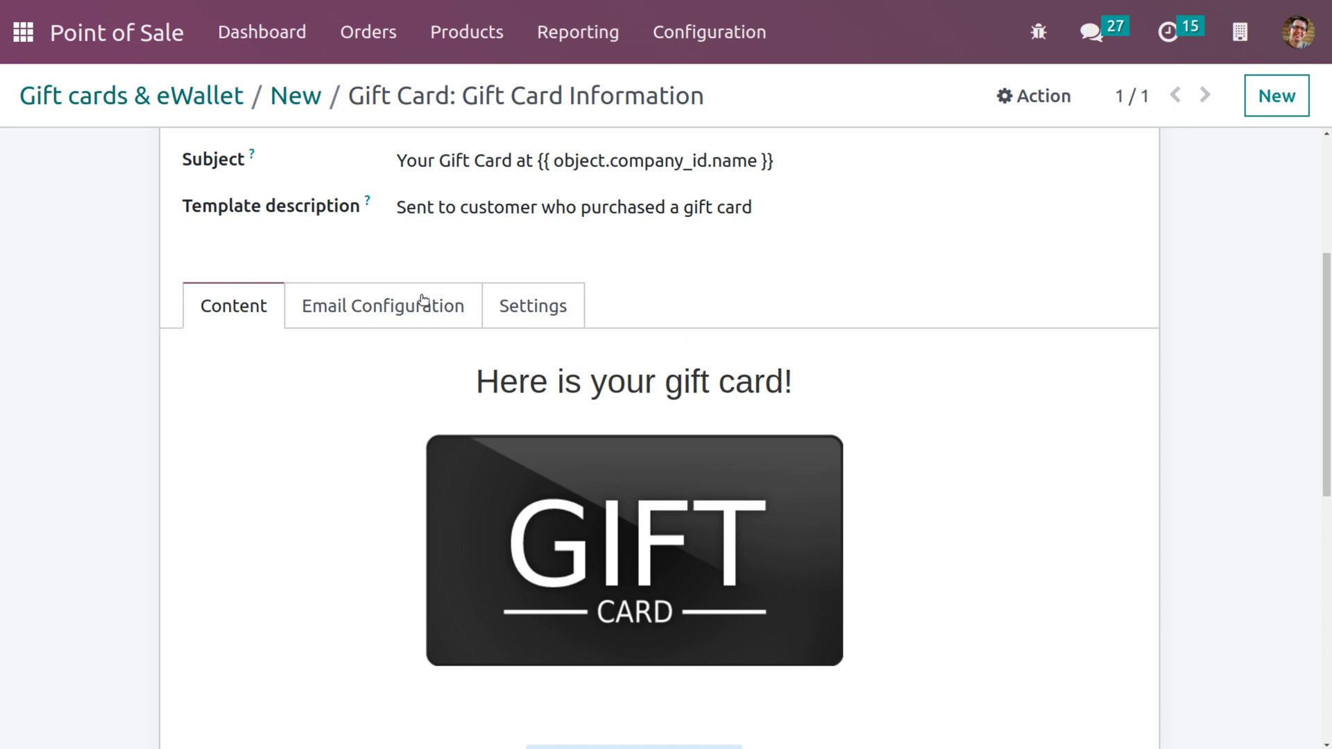
{"action": "left_click", "coordinate": [386, 306]}
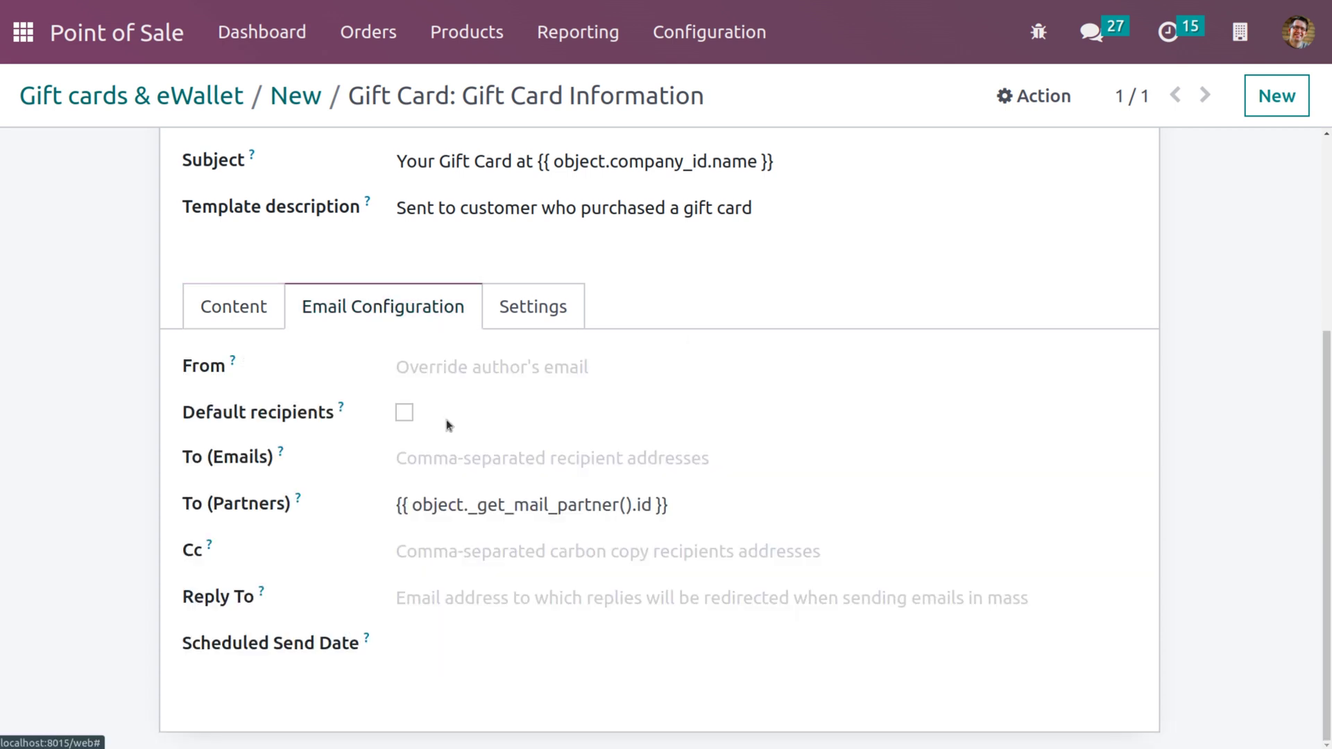
{"action": "left_click", "coordinate": [408, 414]}
{"action": "left_click", "coordinate": [408, 415]}
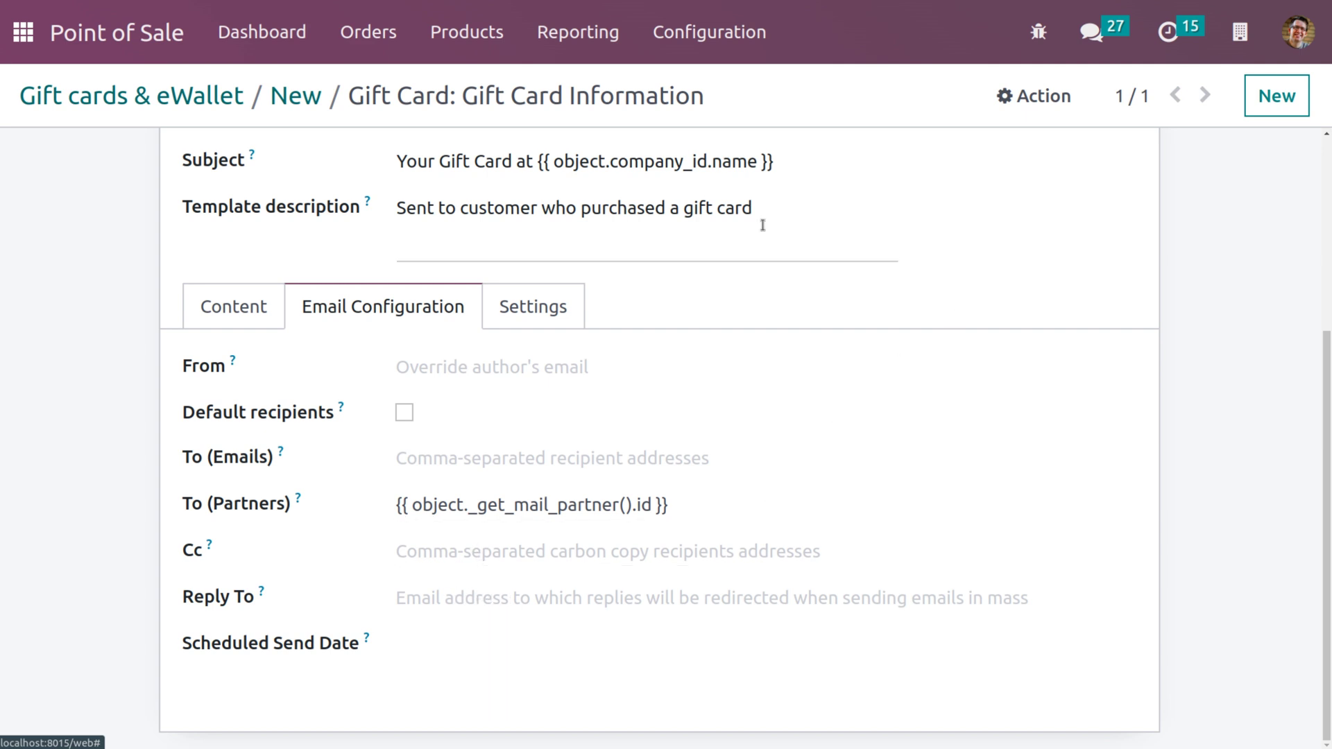
{"action": "left_click", "coordinate": [524, 323]}
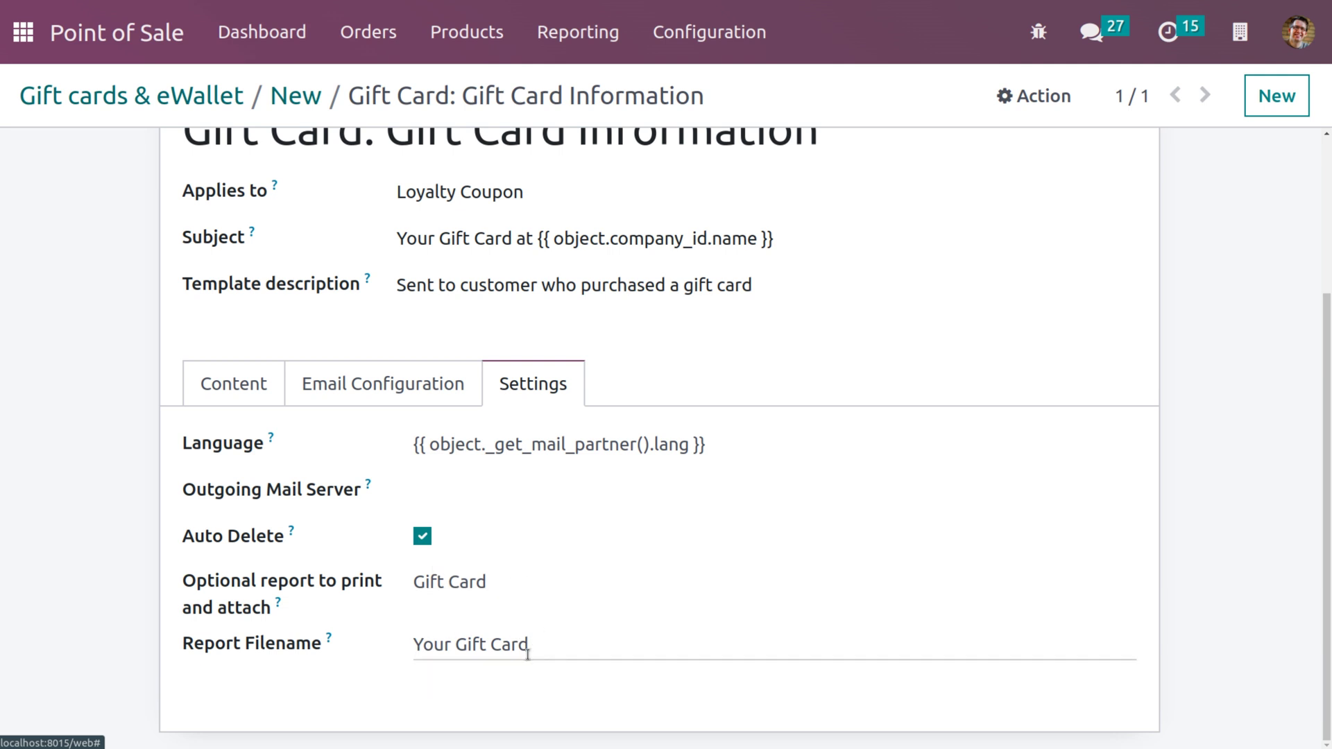
{"action": "left_click", "coordinate": [297, 95]}
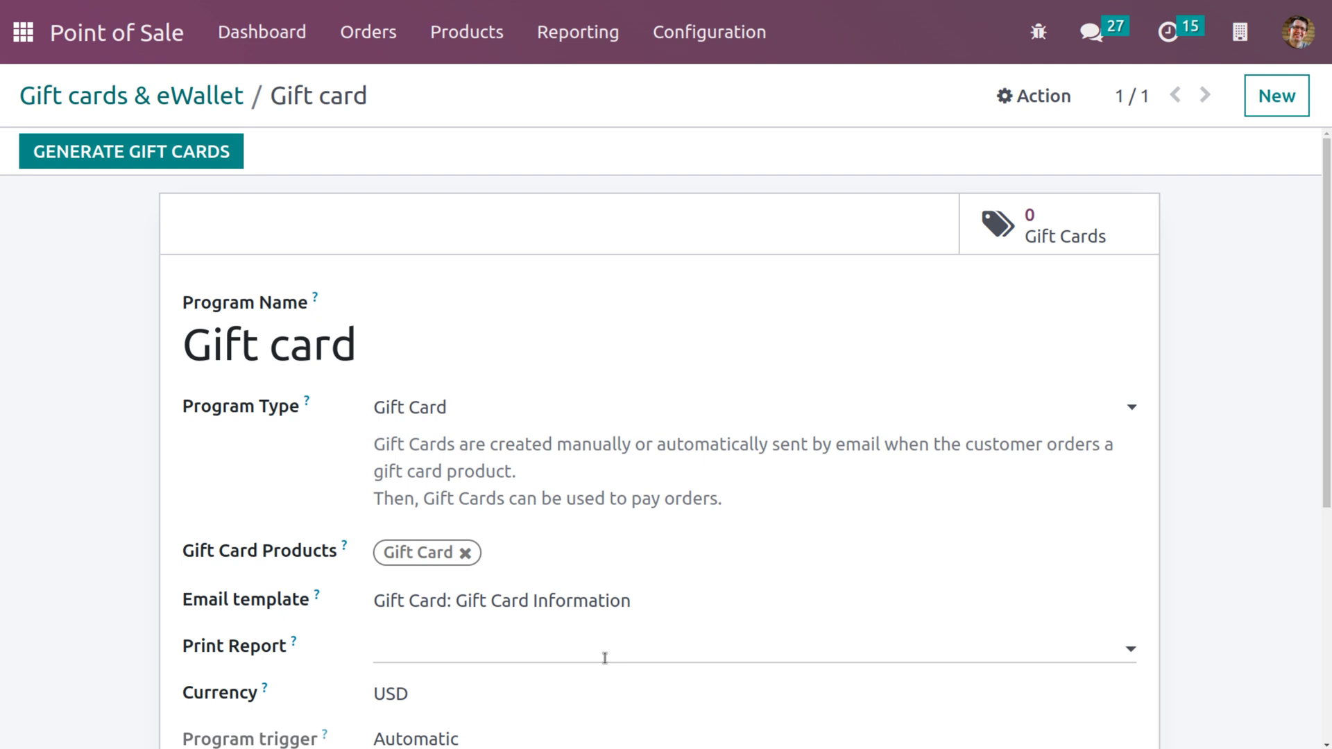
- Set the Gift card program's Print Report to Gift Card
{"action": "left_click", "coordinate": [605, 658]}
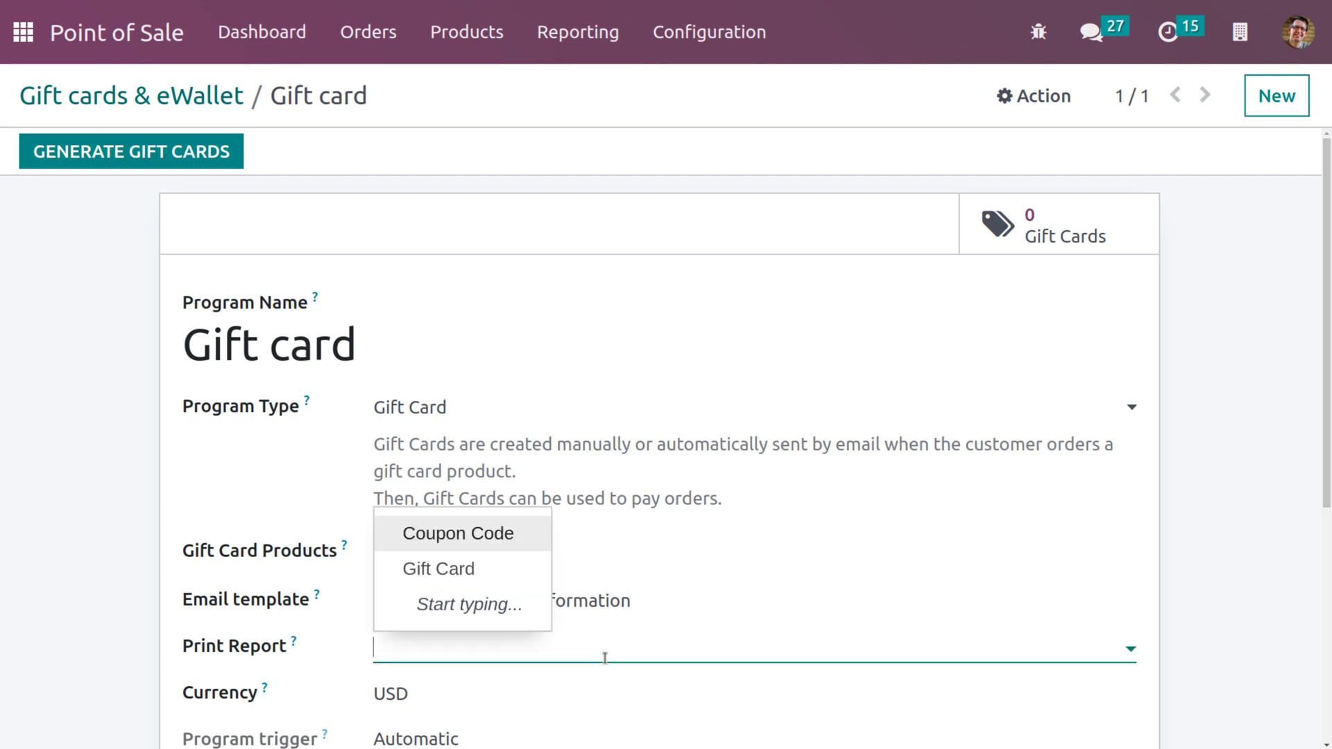
{"action": "left_click", "coordinate": [493, 580]}
{"action": "left_click_drag", "start_coordinate": [1327, 441], "coordinate": [1273, 527]}
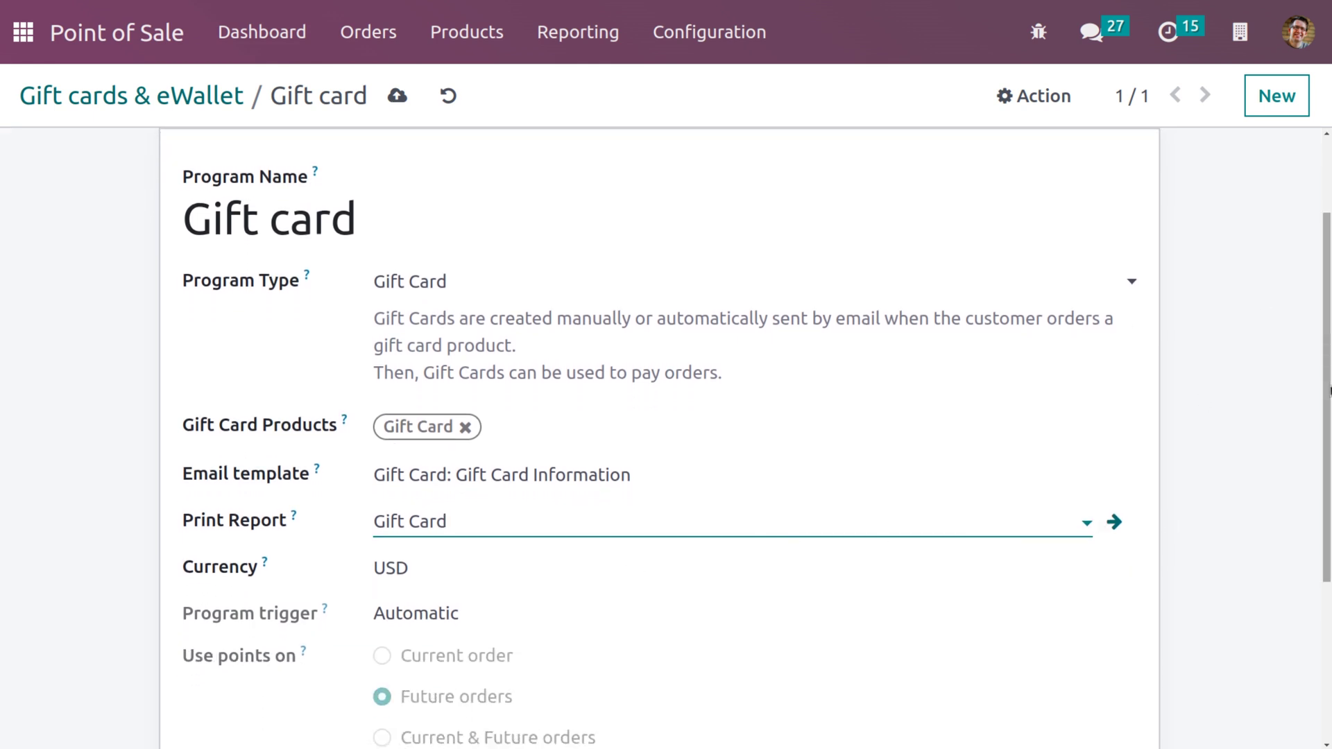
{"action": "left_click_drag", "start_coordinate": [1328, 399], "coordinate": [1328, 489]}
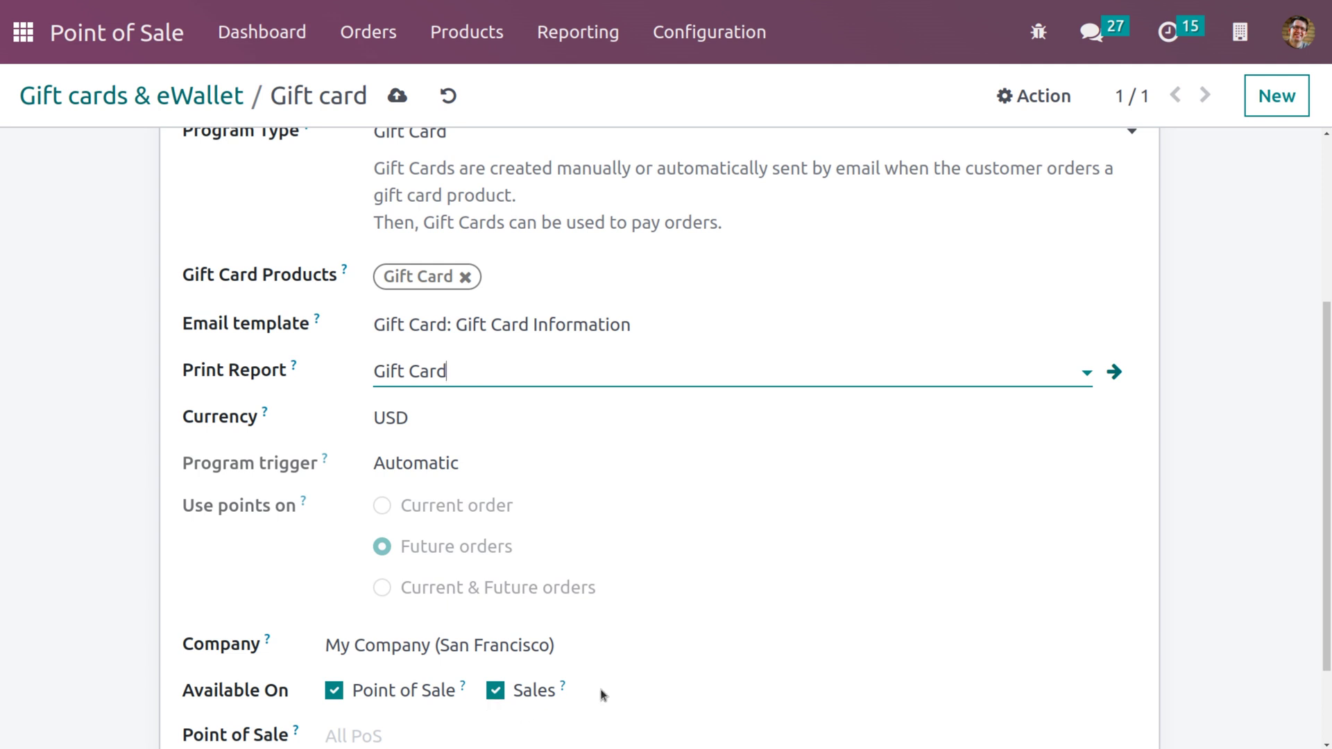
{"action": "left_click_drag", "start_coordinate": [1327, 513], "coordinate": [1328, 597]}
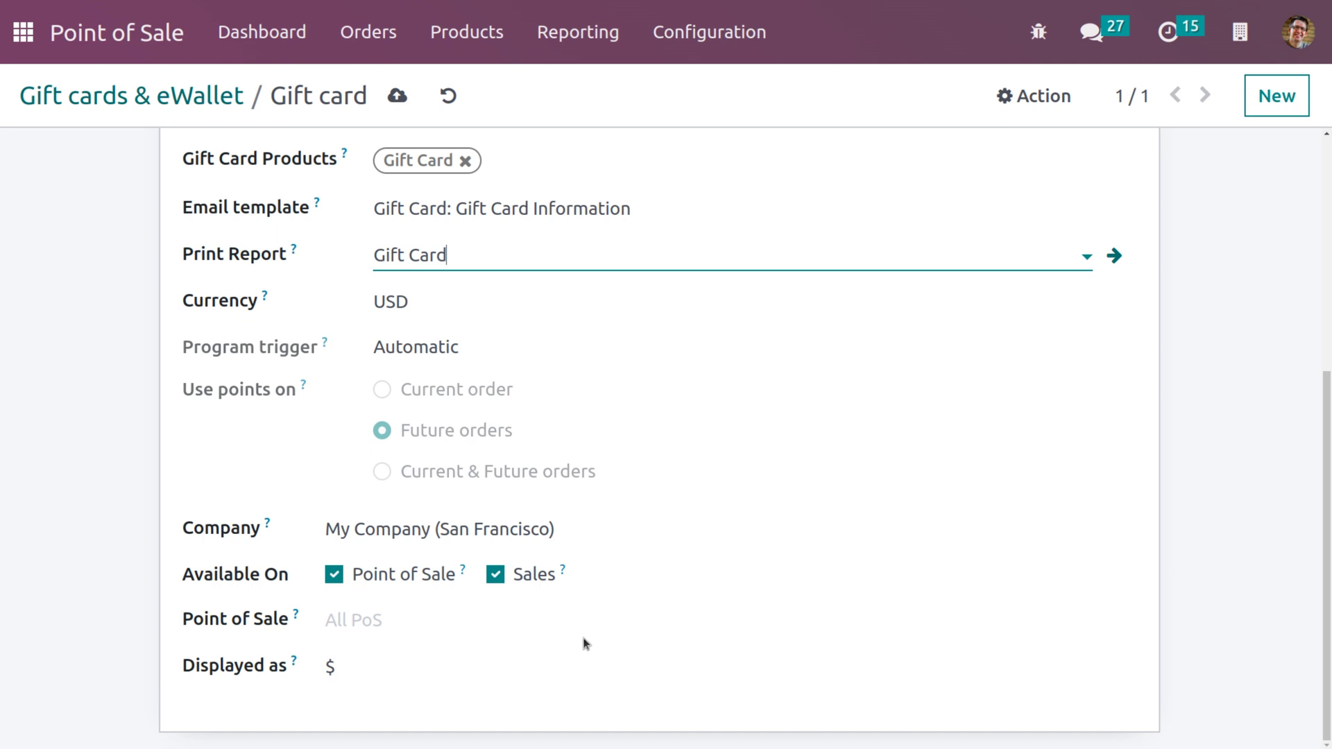
- Restrict the program to the Shop point of sale, save it, and open Generate Gift Cards
{"action": "left_click", "coordinate": [544, 618]}
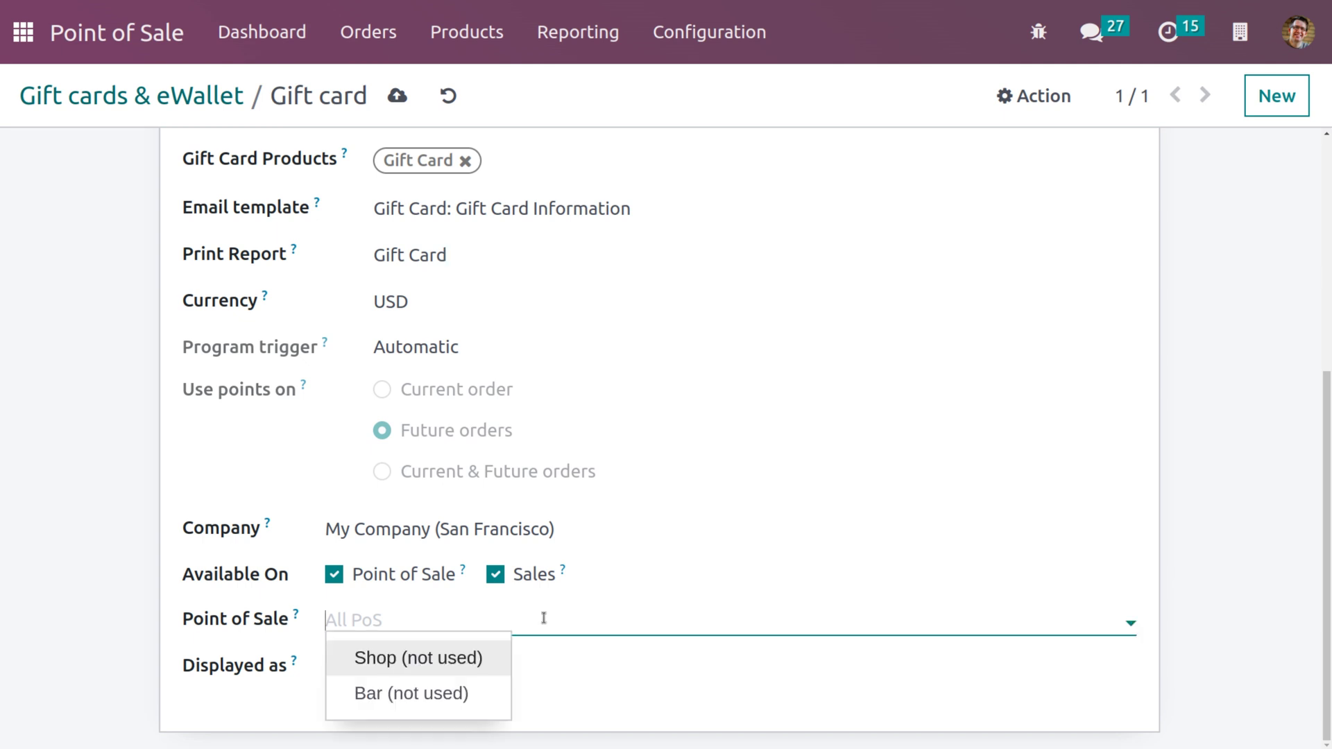
{"action": "left_click", "coordinate": [401, 658]}
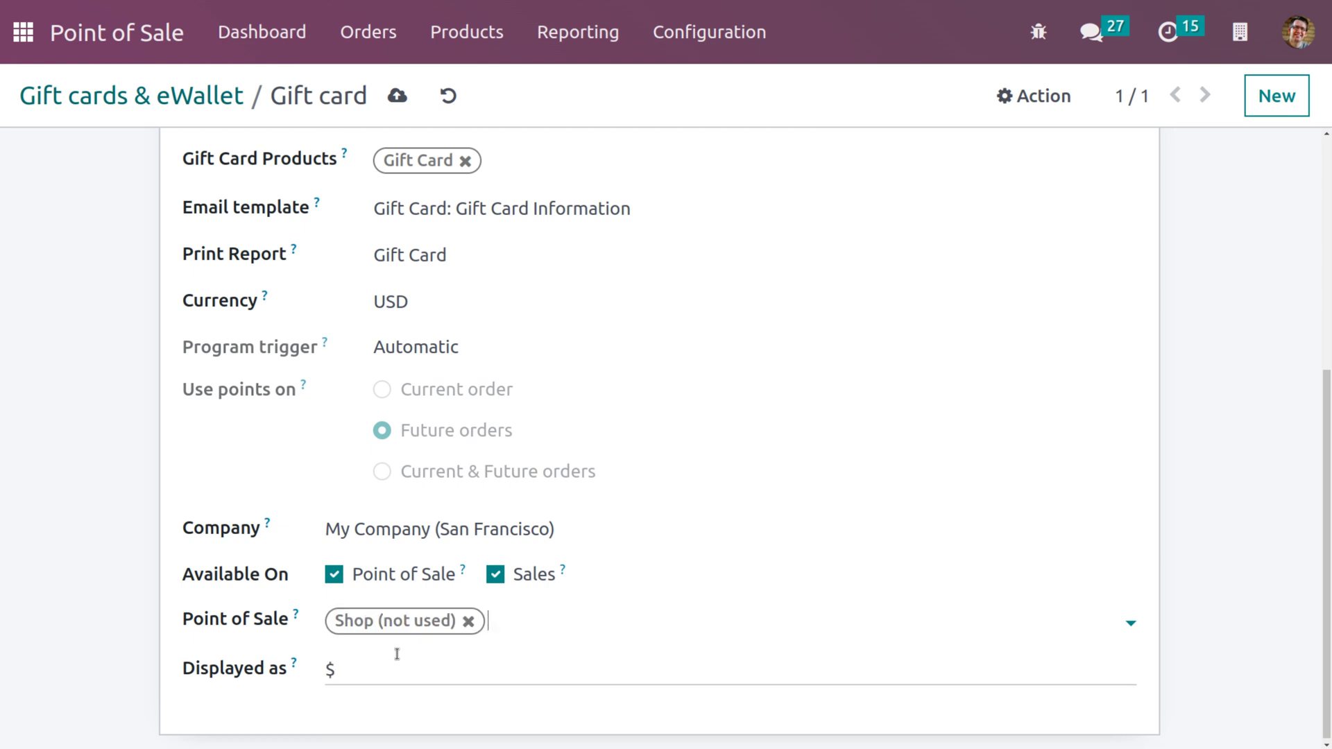
{"action": "left_click_drag", "start_coordinate": [1316, 388], "coordinate": [641, 129]}
{"action": "left_click", "coordinate": [397, 96]}
{"action": "left_click", "coordinate": [179, 159]}
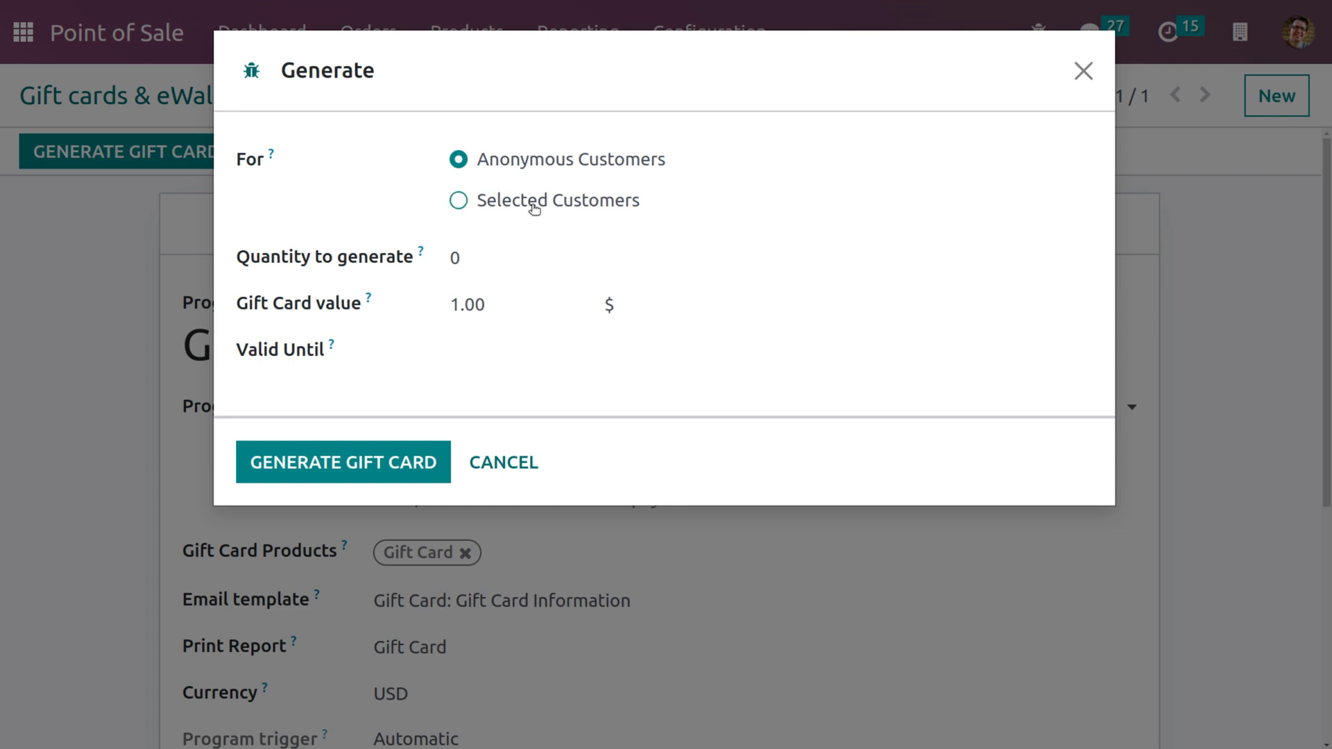
- Generate 2 anonymous gift cards with value 100, valid until 05/31/2023
{"action": "left_click", "coordinate": [467, 258]}
{"action": "key", "text": "BackSpace"}
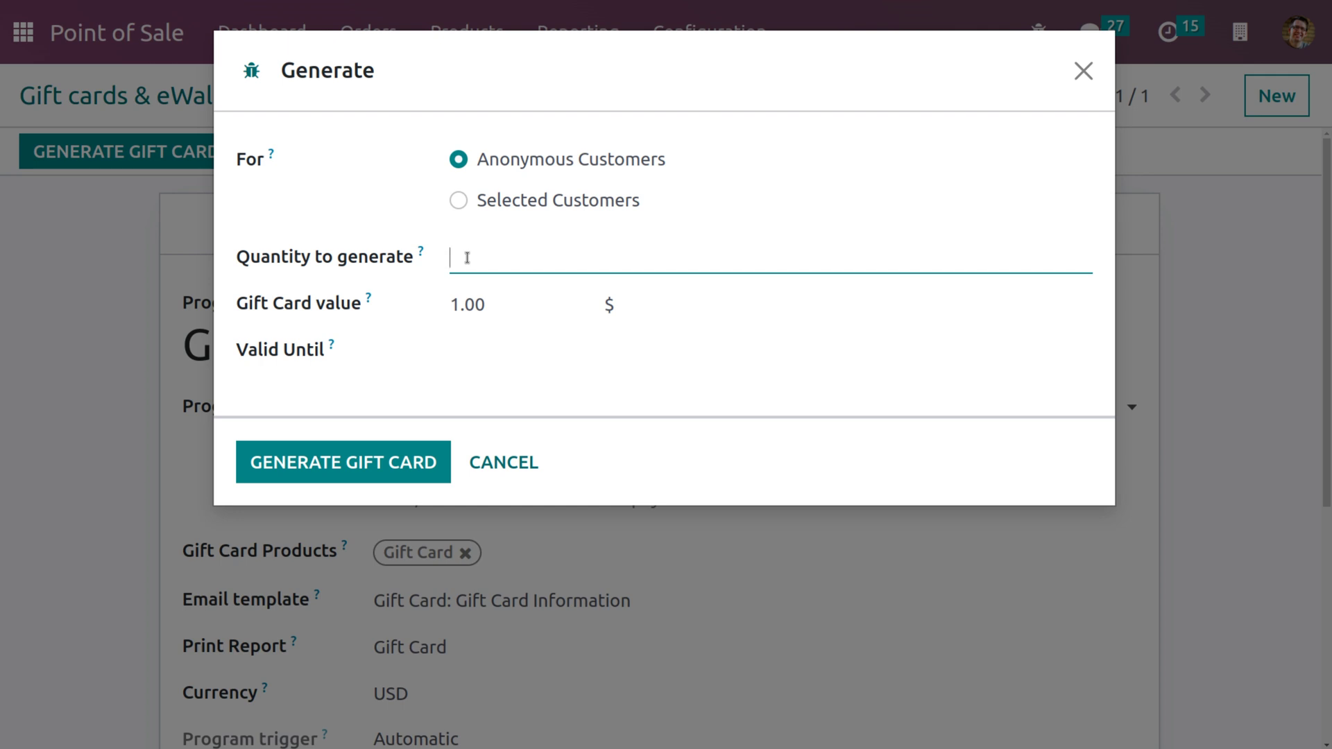
{"action": "type", "text": "2"}
{"action": "left_click", "coordinate": [499, 310]}
{"action": "key", "text": "BackSpace"}
{"action": "key", "text": "BackSpace"}
{"action": "key", "text": "BackSpace"}
{"action": "key", "text": "BackSpace"}
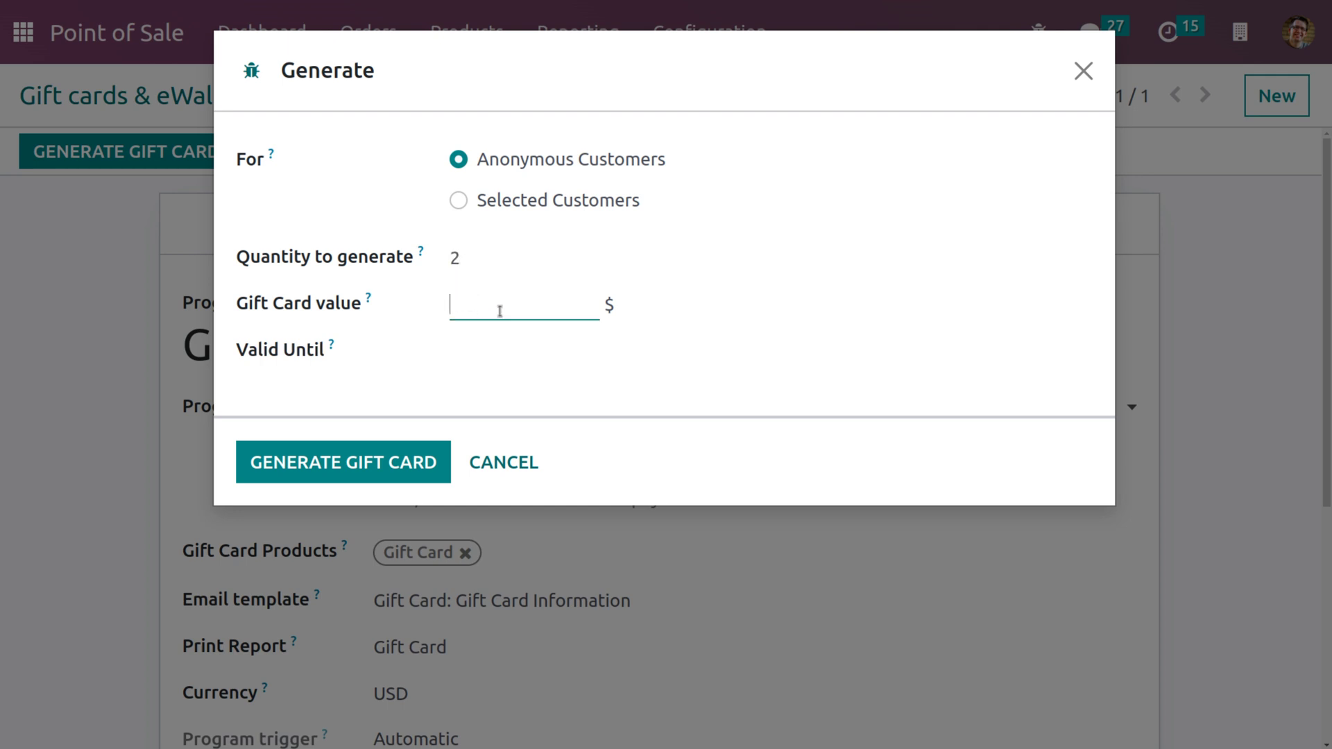
{"action": "type", "text": "100"}
{"action": "left_click", "coordinate": [476, 366]}
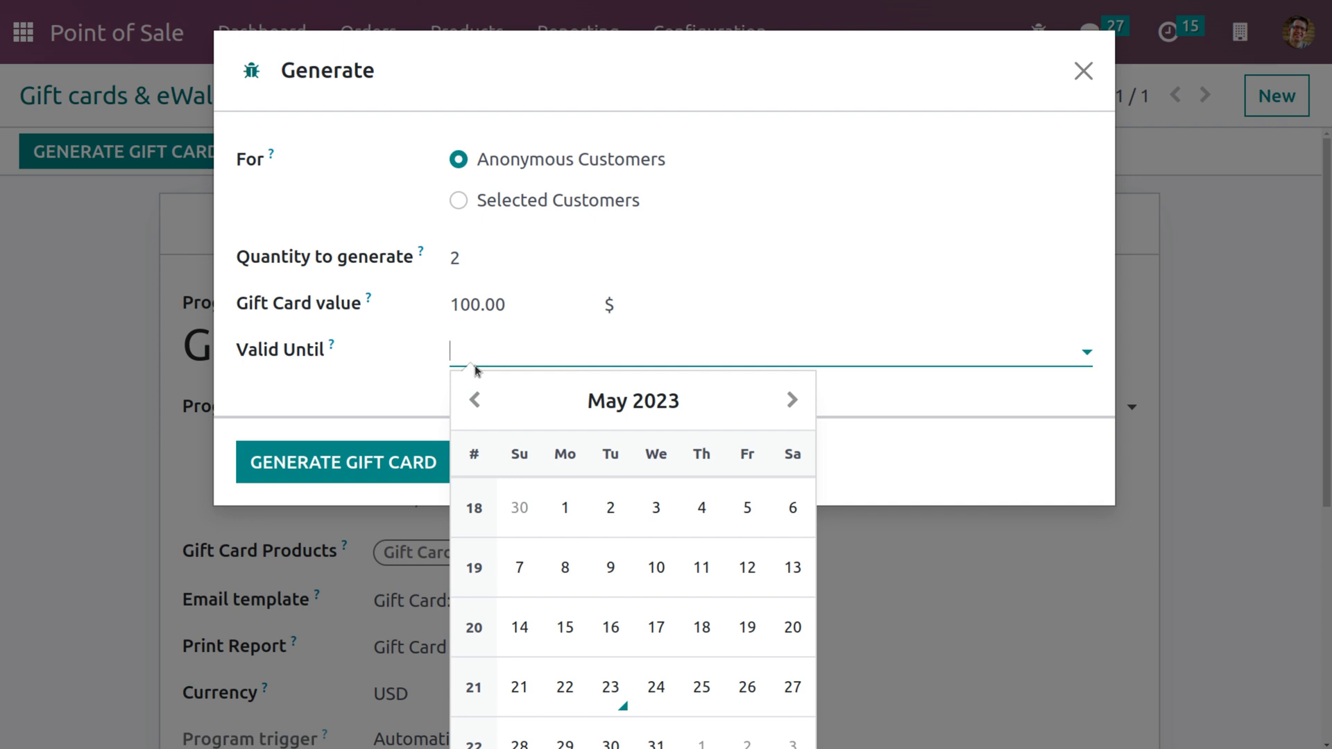
{"action": "left_click", "coordinate": [656, 743]}
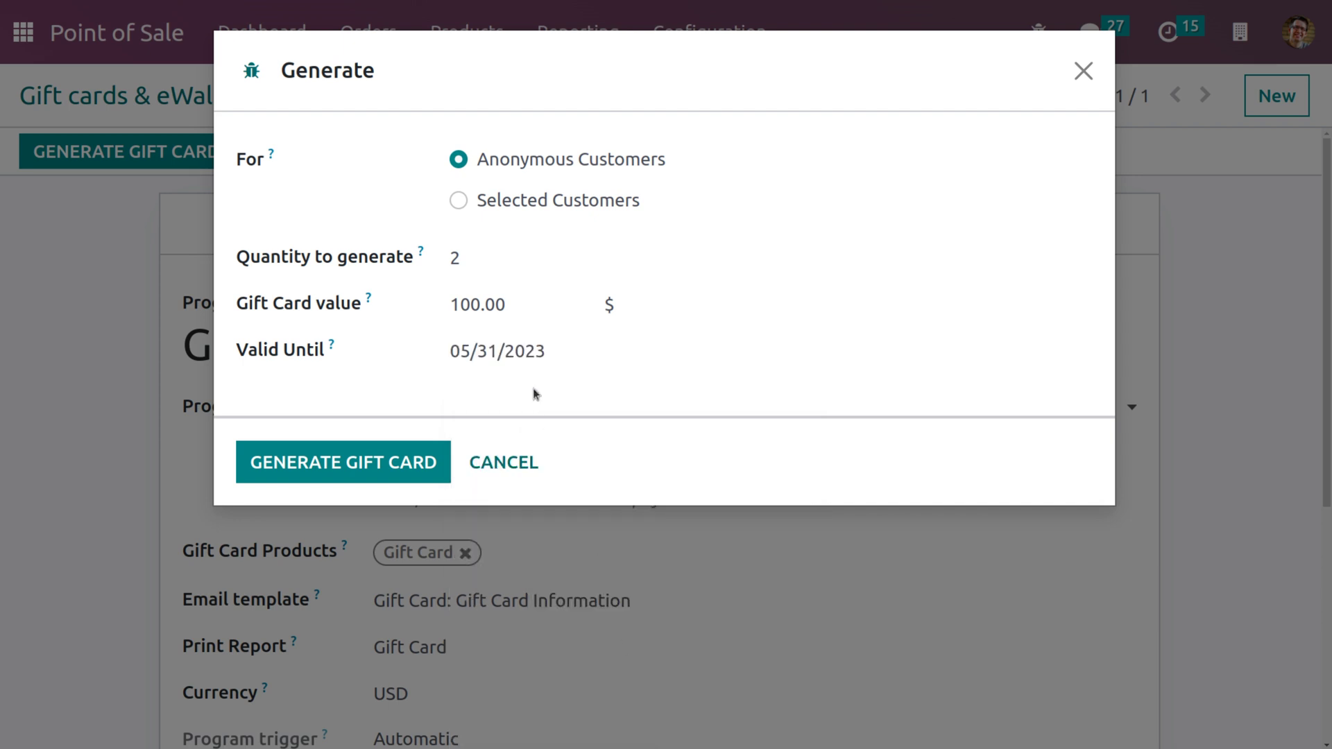
{"action": "left_click", "coordinate": [366, 464]}
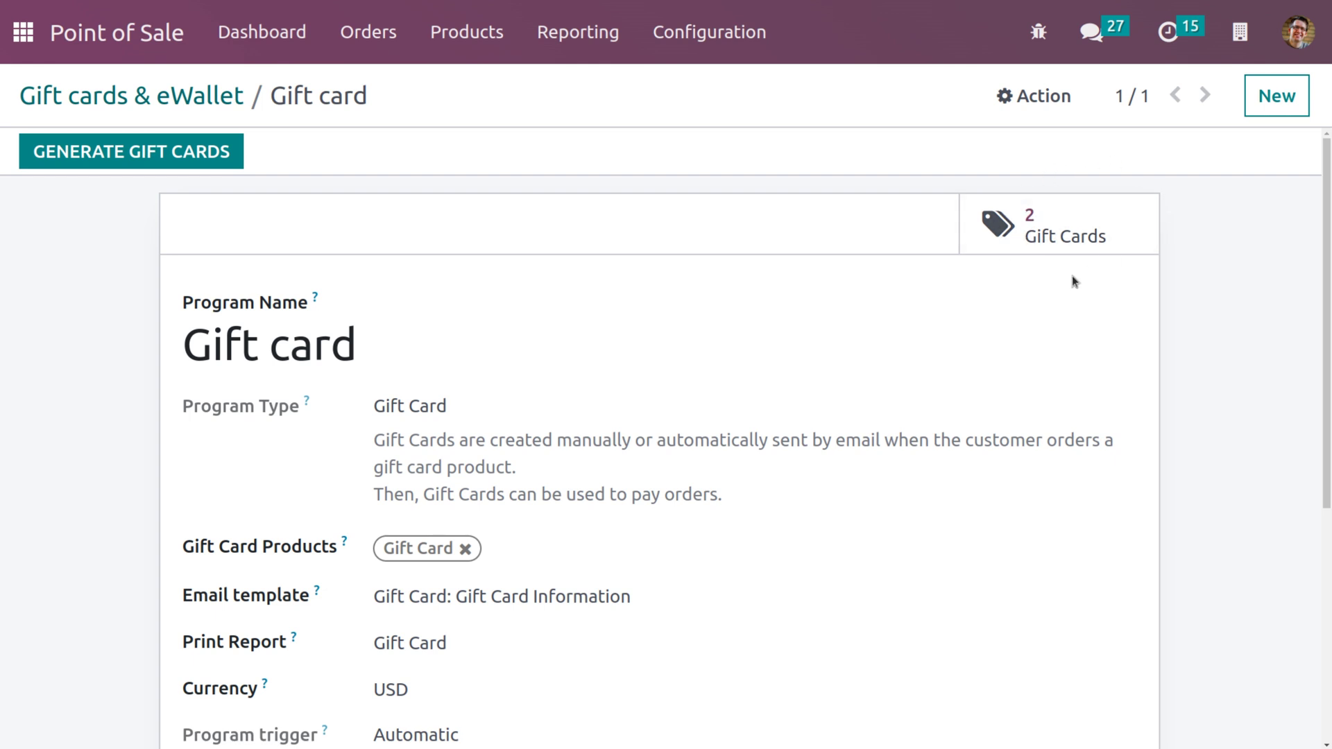
- Inspect the Gift Card product, then open the Gift cards & eWallet programs list
{"action": "left_click", "coordinate": [445, 38]}
{"action": "left_click", "coordinate": [465, 83]}
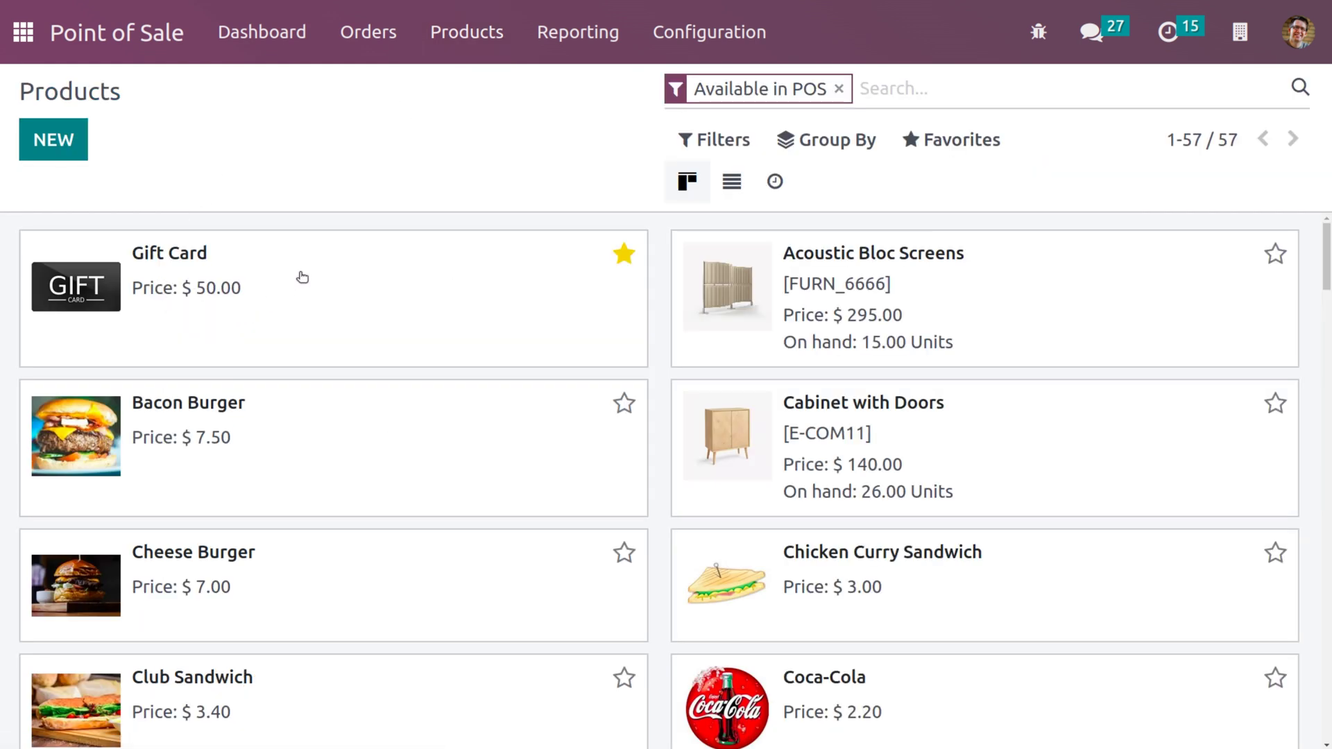
{"action": "left_click", "coordinate": [290, 295]}
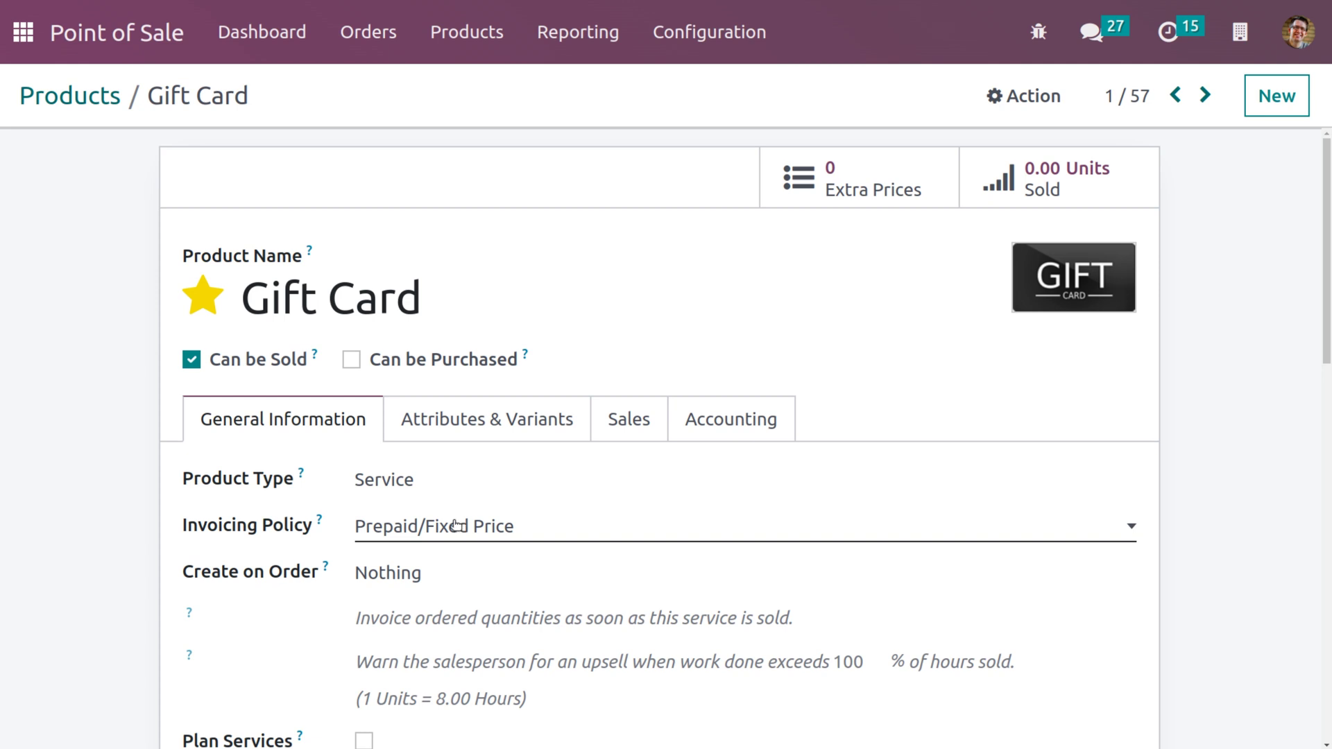
{"action": "left_click_drag", "start_coordinate": [1328, 291], "coordinate": [1328, 379]}
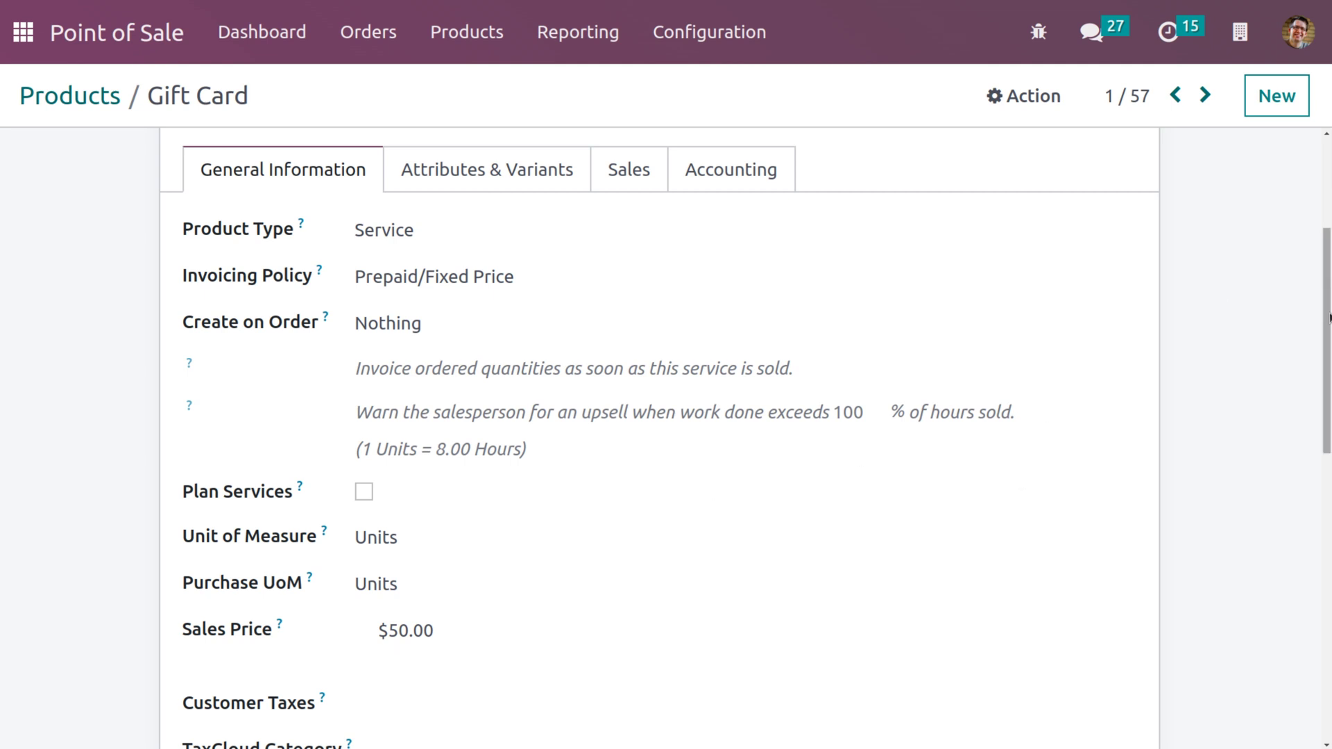
{"action": "scroll", "coordinate": [1329, 319], "scroll_direction": "up", "scroll_amount": 4}
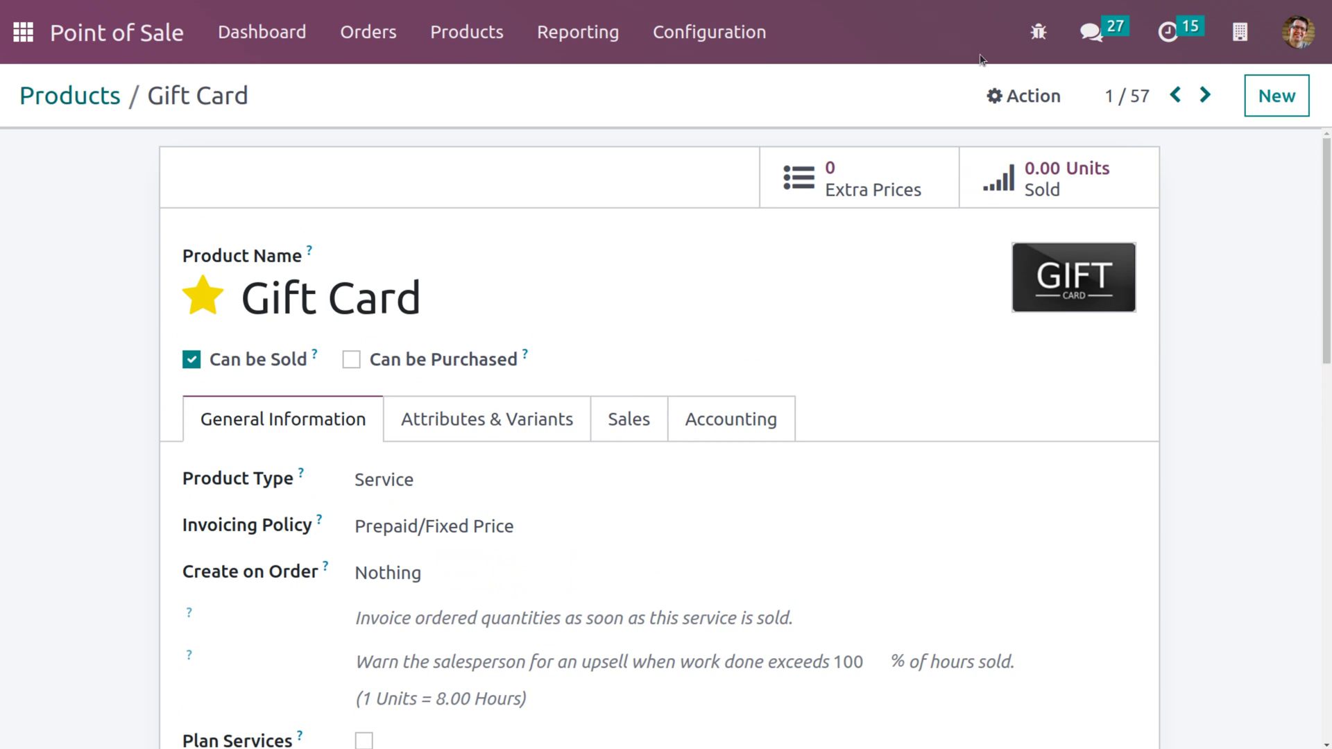
{"action": "left_click", "coordinate": [453, 33]}
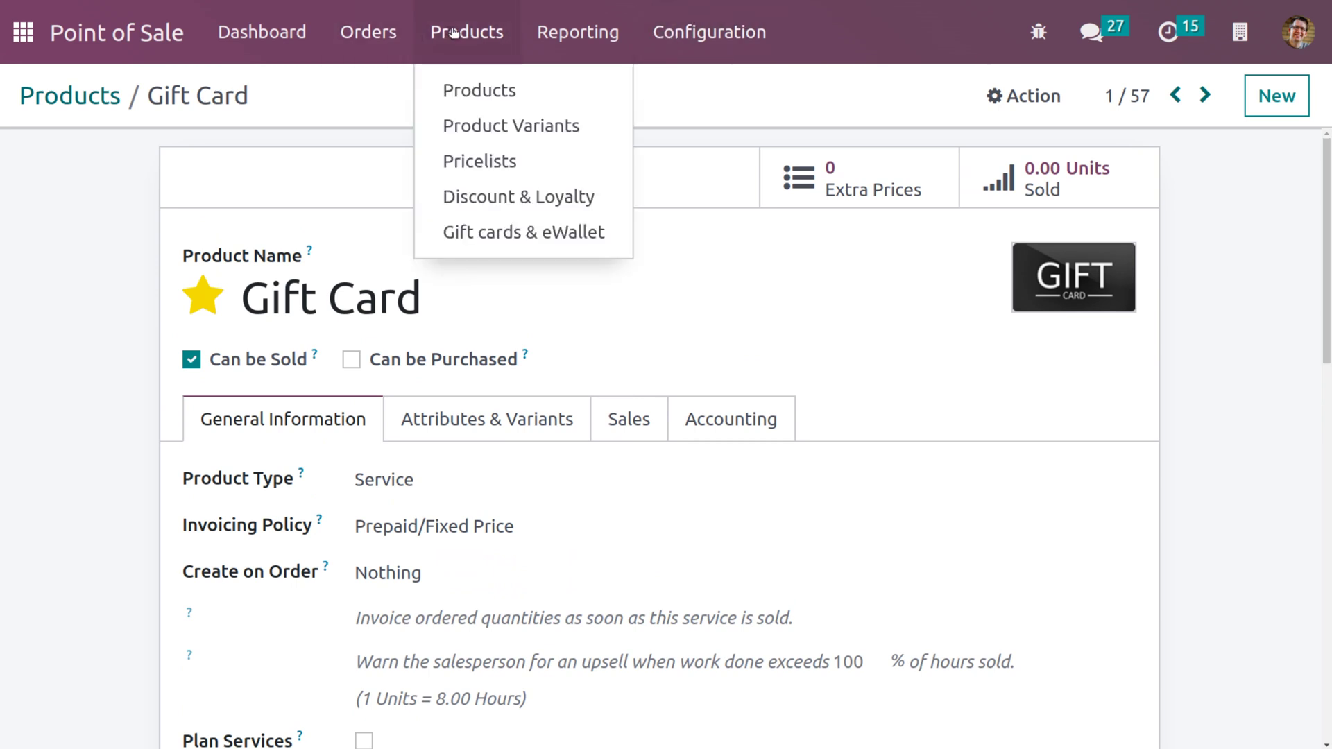
{"action": "left_click", "coordinate": [503, 231]}
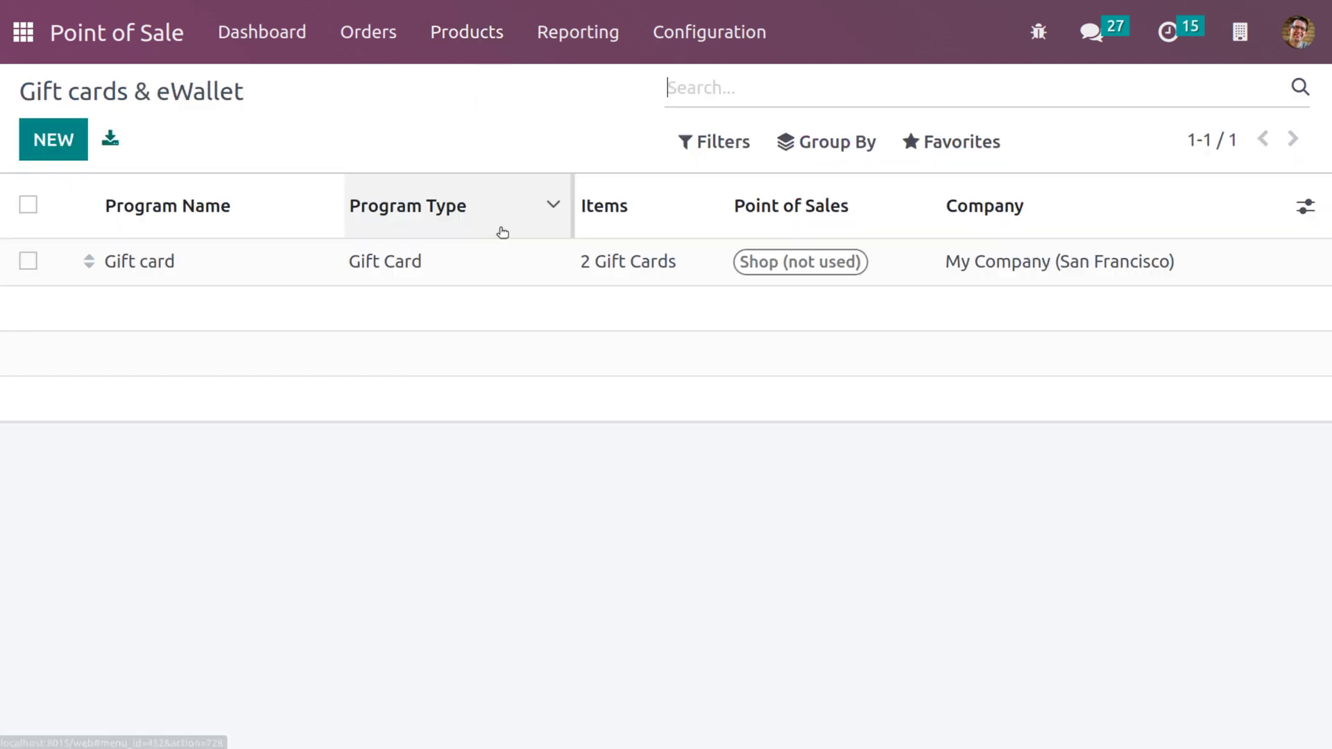
- Open the Gift card program's 2 generated gift cards and start emailing the first one
{"action": "left_click", "coordinate": [586, 259]}
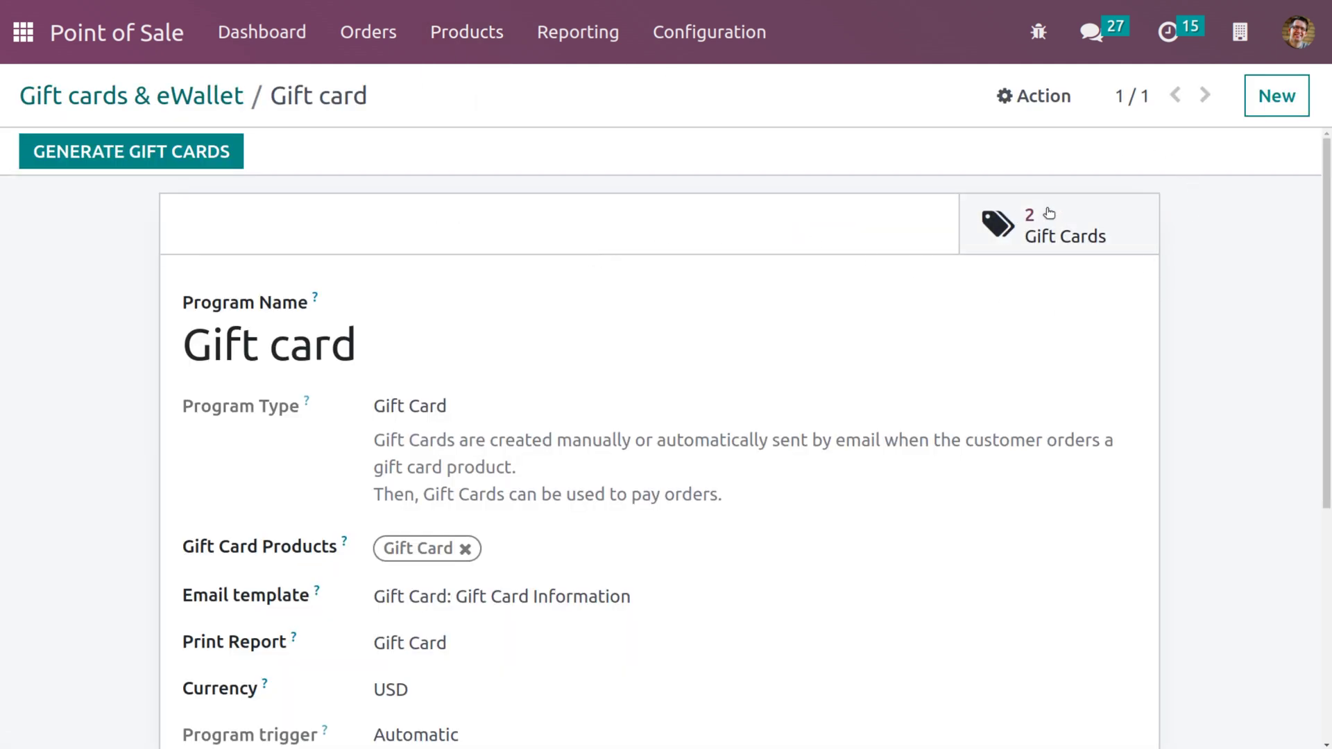
{"action": "left_click", "coordinate": [1075, 246]}
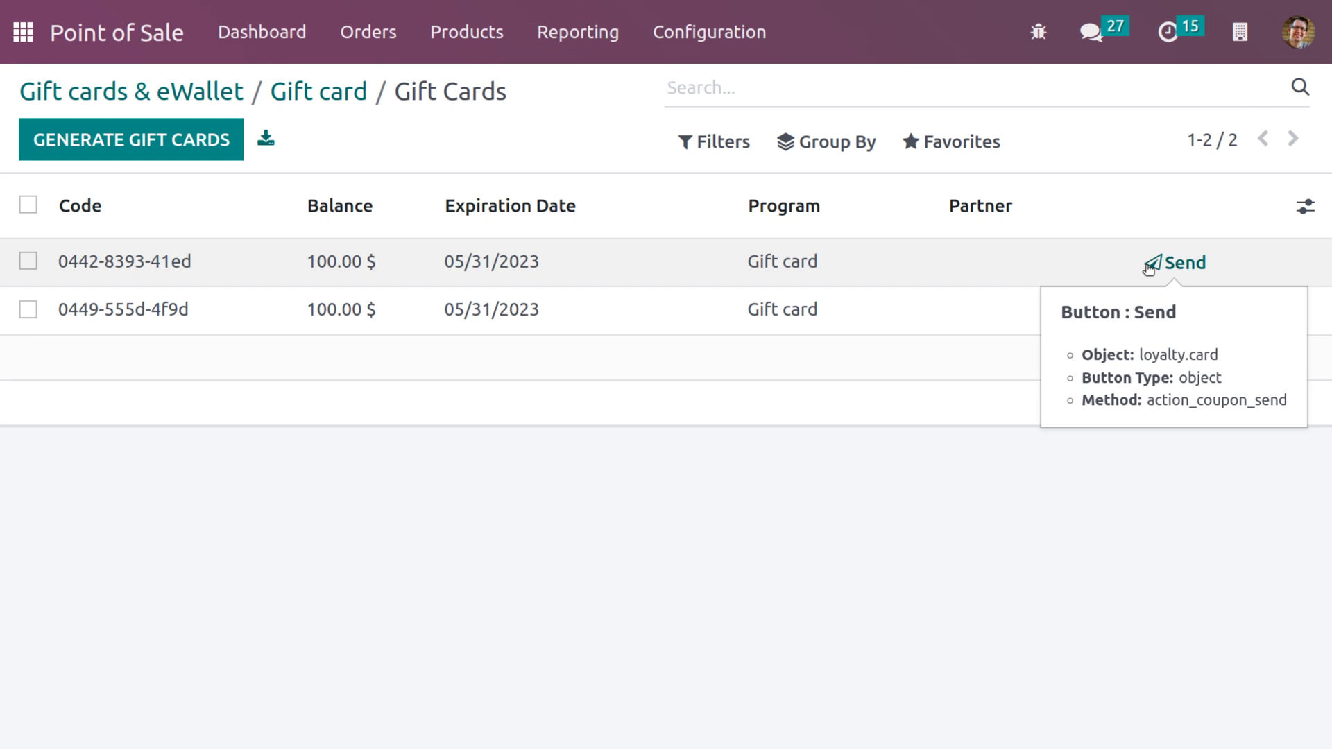
{"action": "left_click", "coordinate": [1149, 270]}
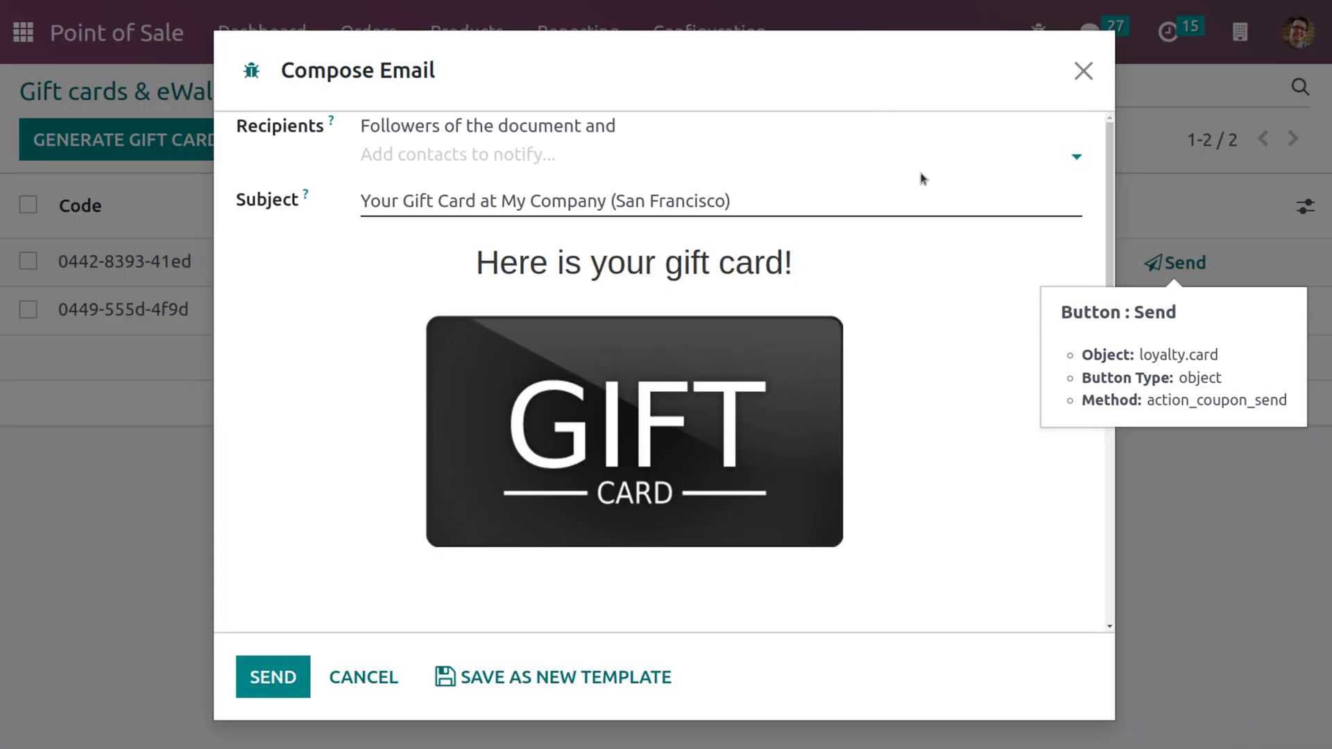
- Send the $100 gift card email, with its PDF attached, to the selected contact
{"action": "left_click", "coordinate": [716, 153]}
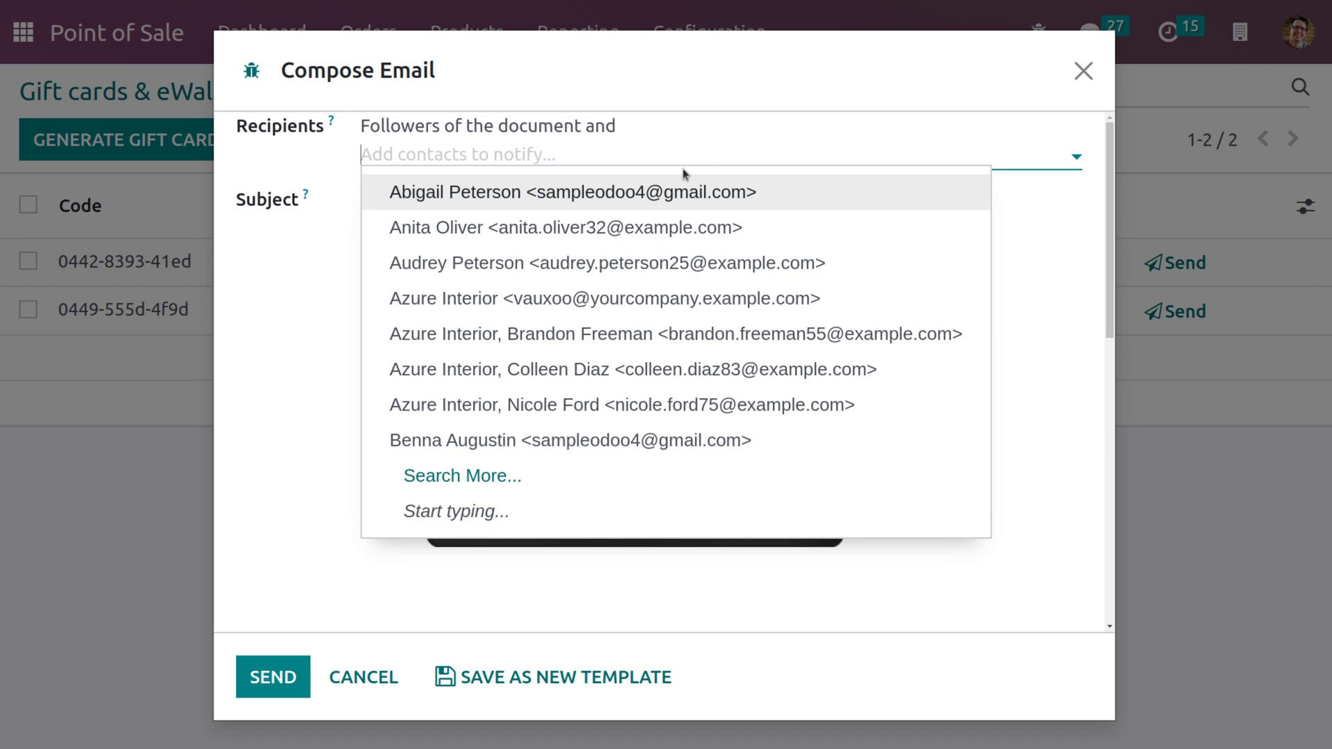
{"action": "left_click", "coordinate": [656, 195]}
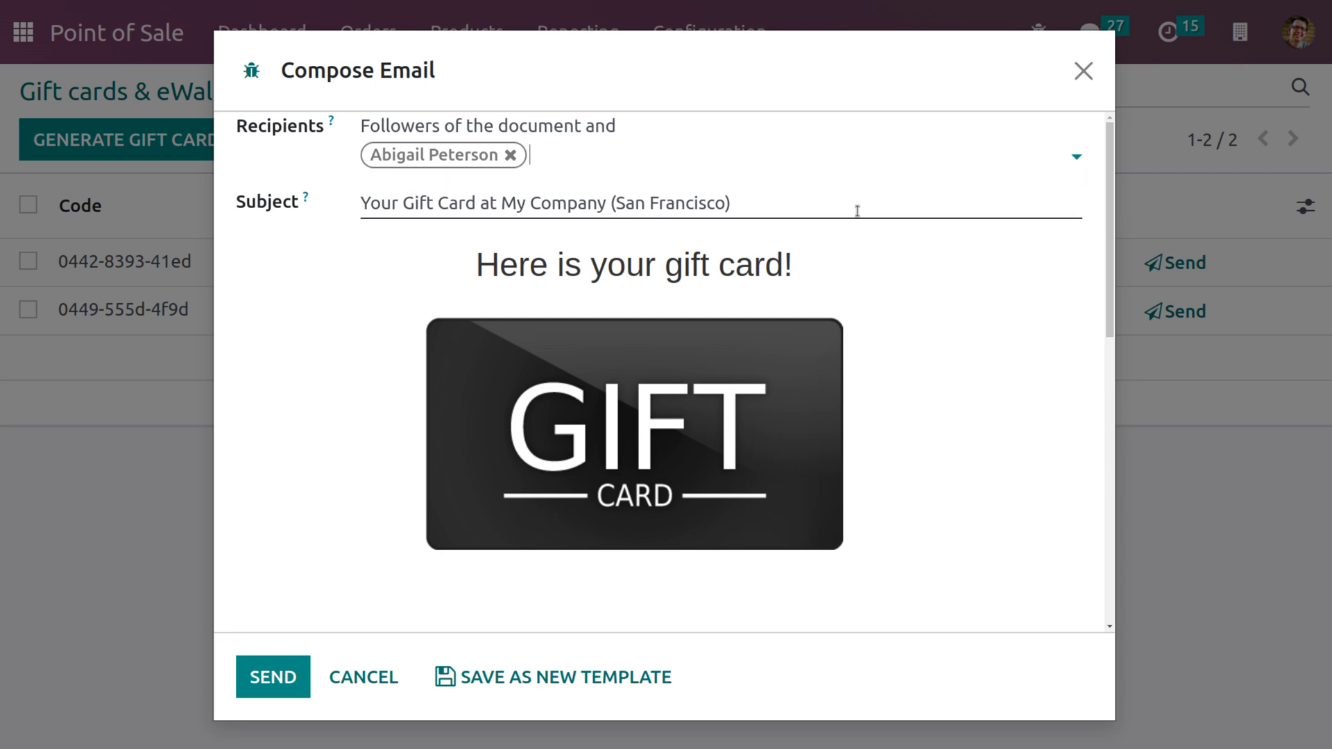
{"action": "left_click_drag", "start_coordinate": [1110, 230], "coordinate": [1105, 364]}
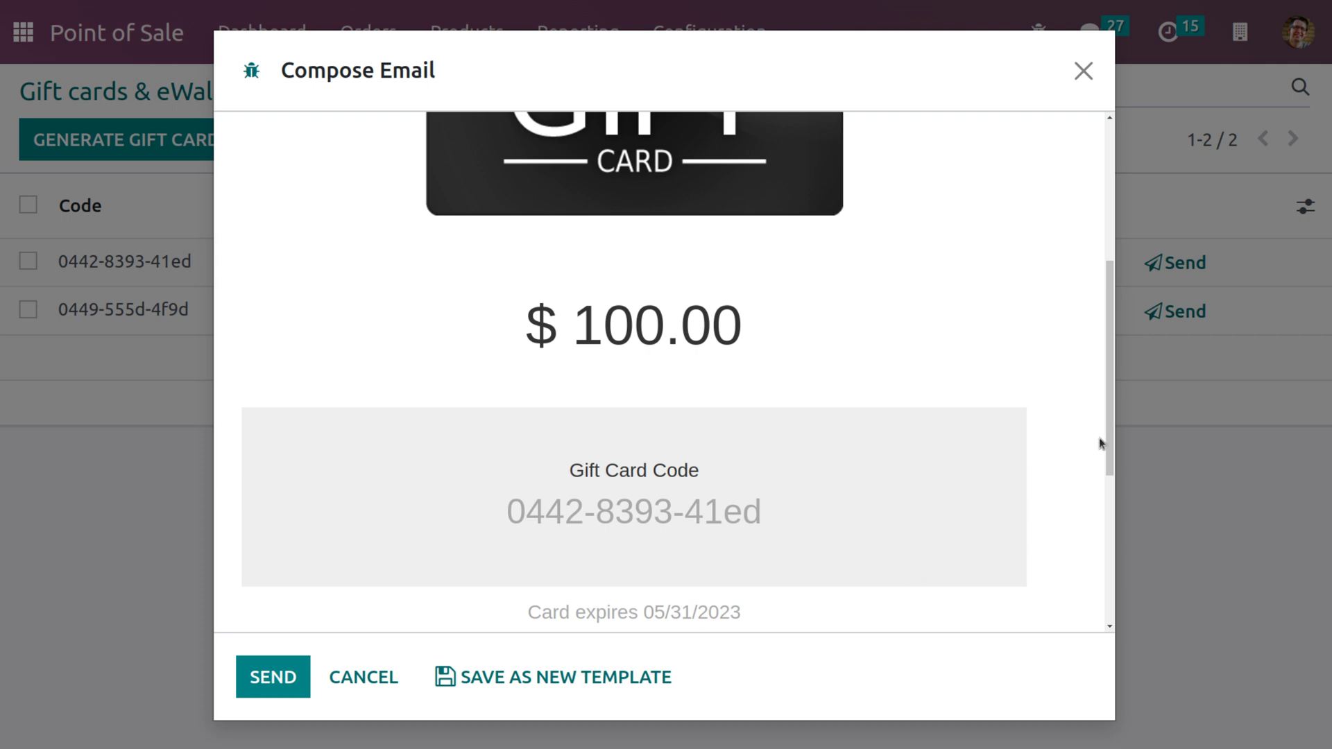
{"action": "left_click_drag", "start_coordinate": [1107, 437], "coordinate": [1117, 538]}
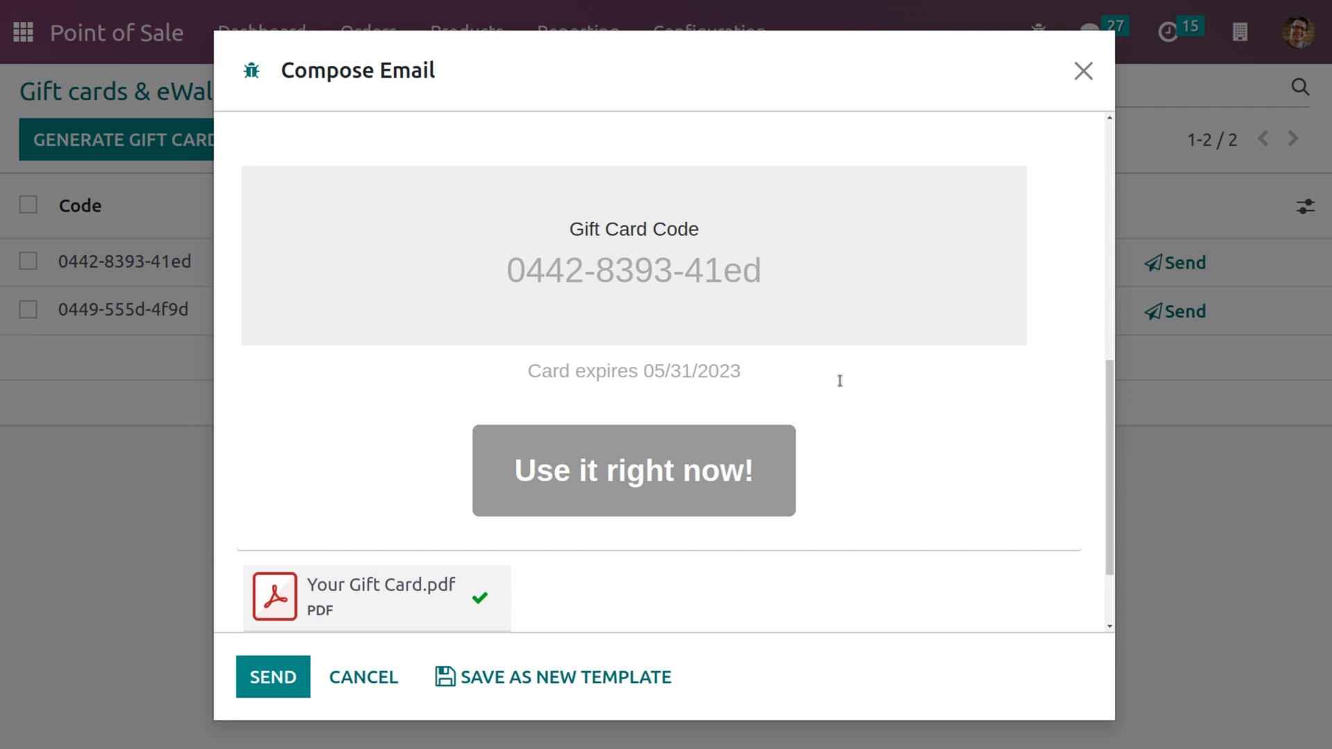
{"action": "left_click_drag", "start_coordinate": [1109, 452], "coordinate": [1114, 517]}
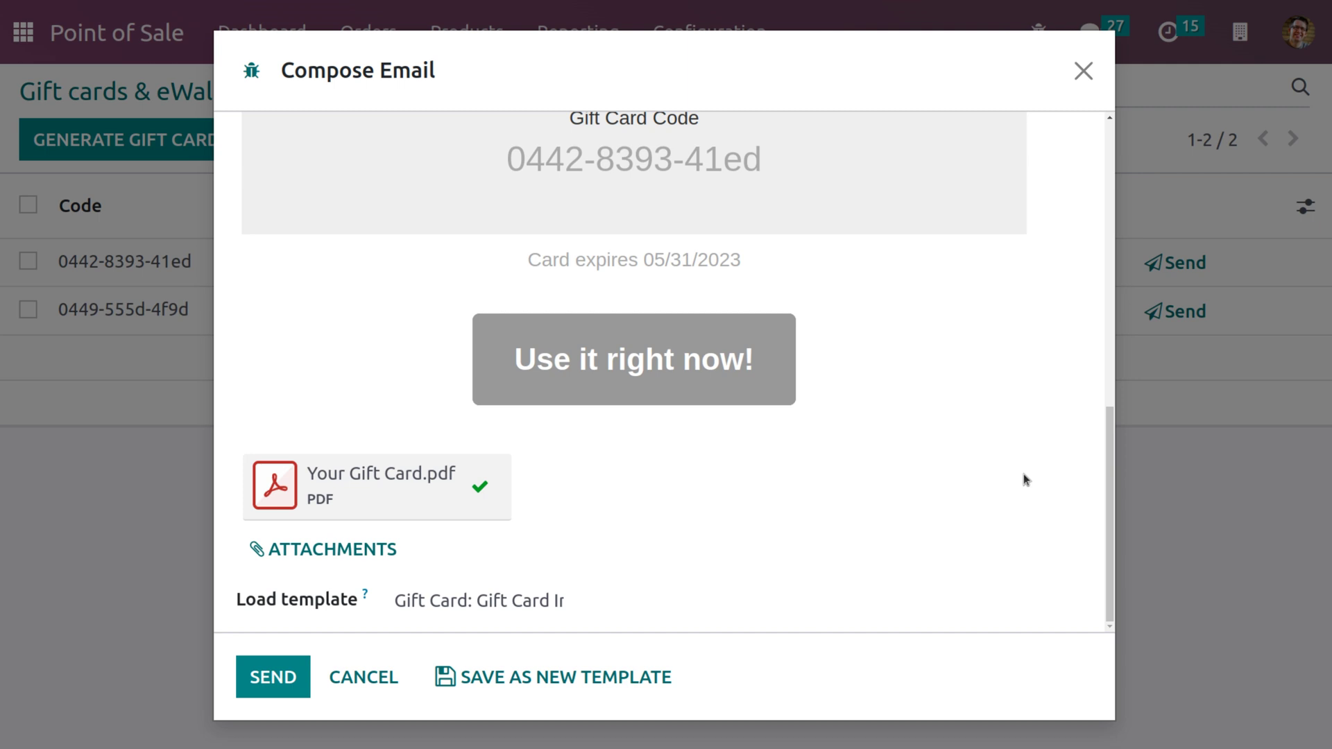
{"action": "left_click", "coordinate": [272, 674]}
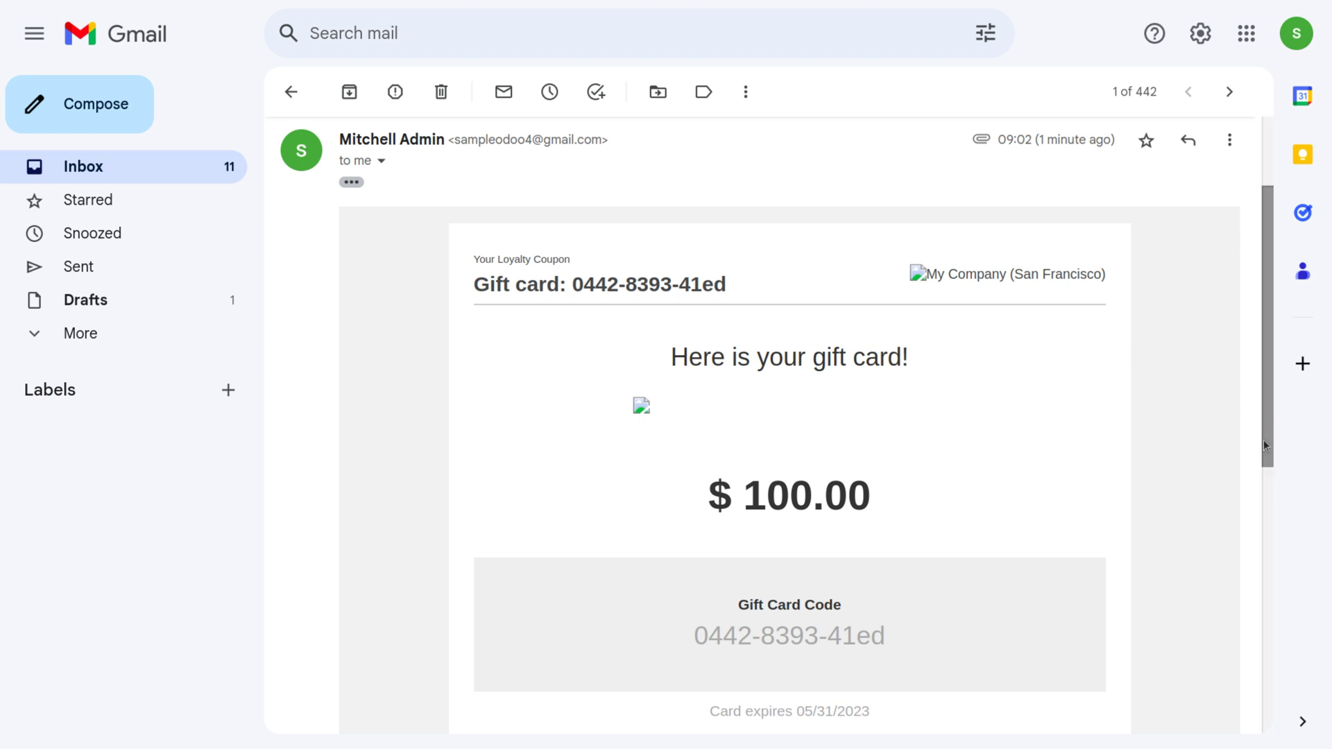
- Download Your Gift Card.pdf from the received Gmail message and open it
{"action": "left_click_drag", "start_coordinate": [1263, 440], "coordinate": [1301, 641]}
{"action": "mouse_move", "coordinate": [439, 631]}
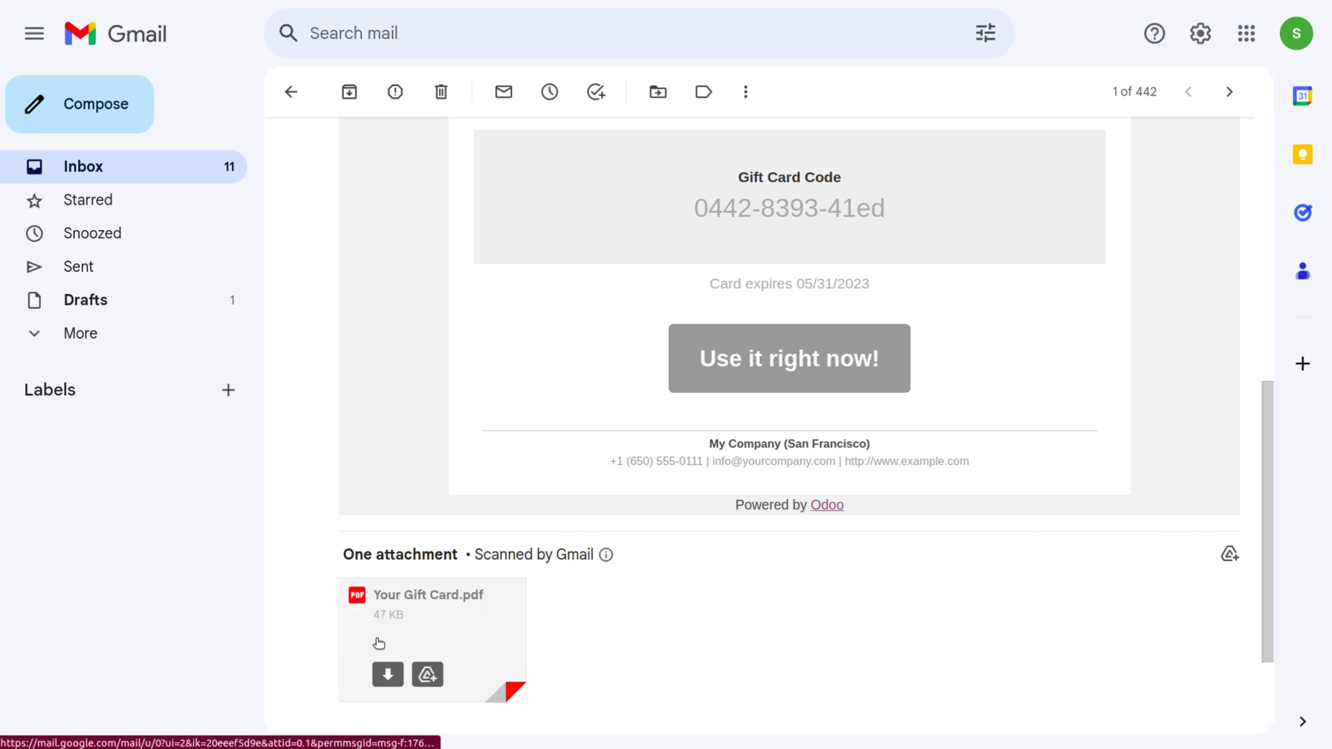
{"action": "left_click", "coordinate": [385, 683]}
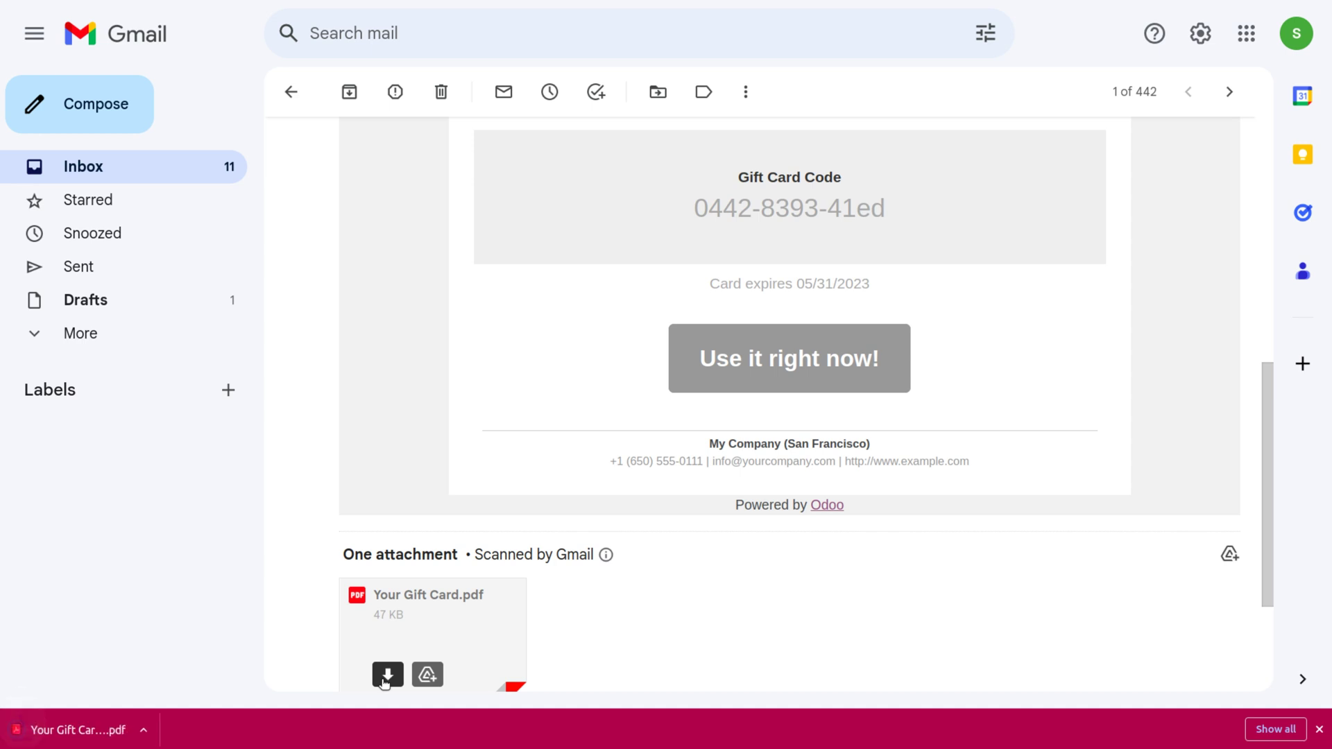
{"action": "left_click", "coordinate": [144, 733]}
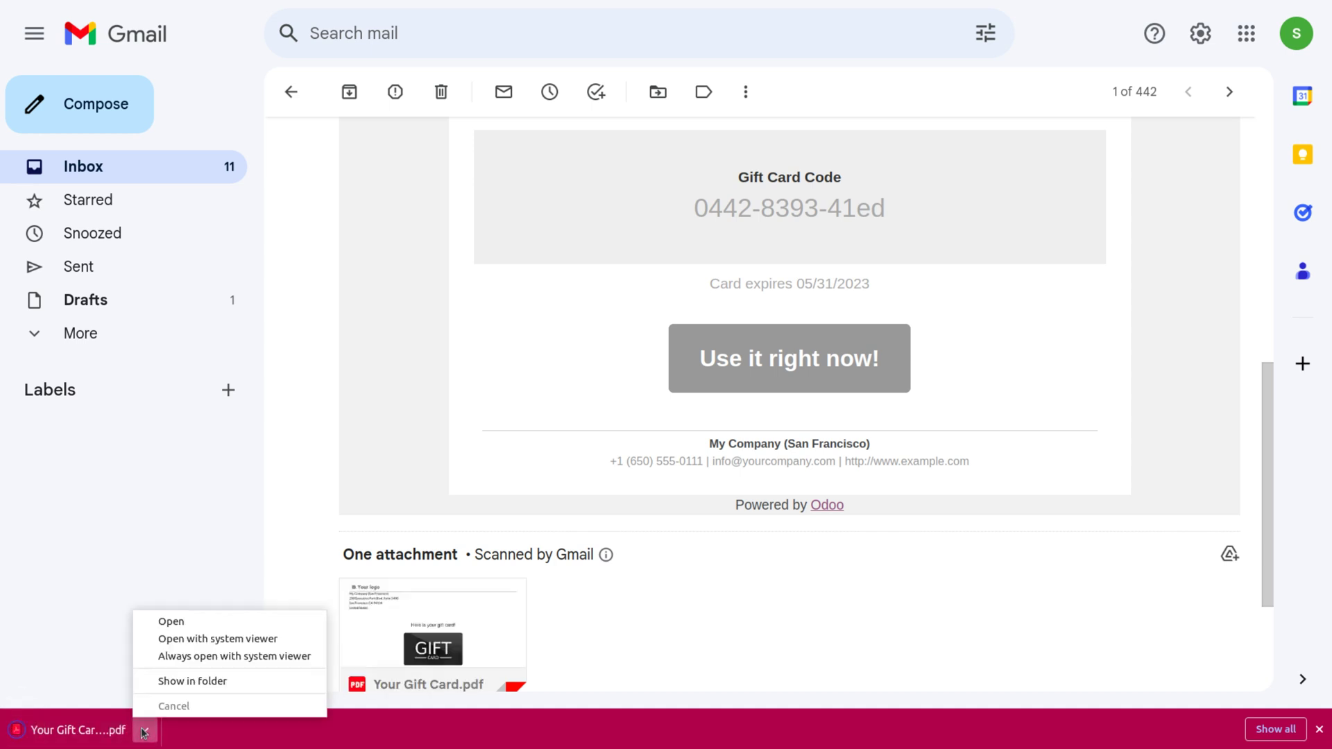
{"action": "left_click", "coordinate": [173, 621]}
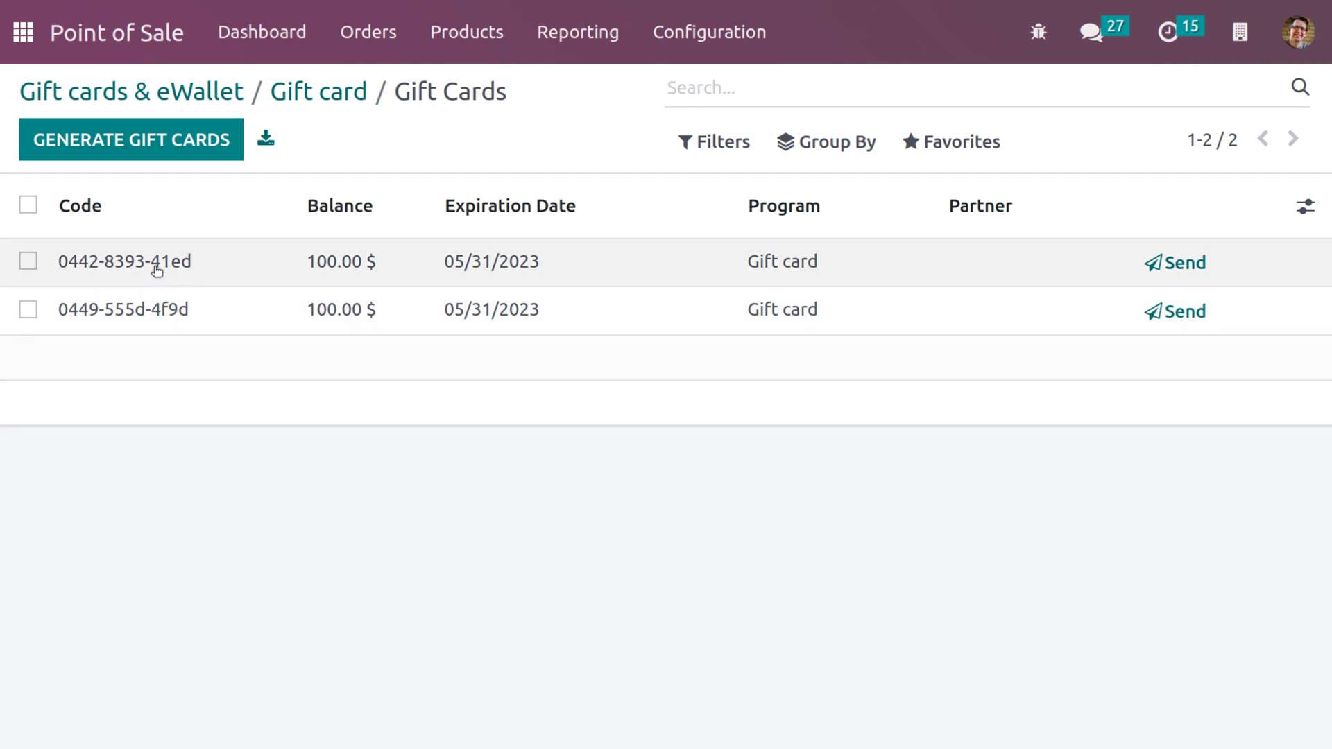
{"action": "left_click", "coordinate": [159, 265]}
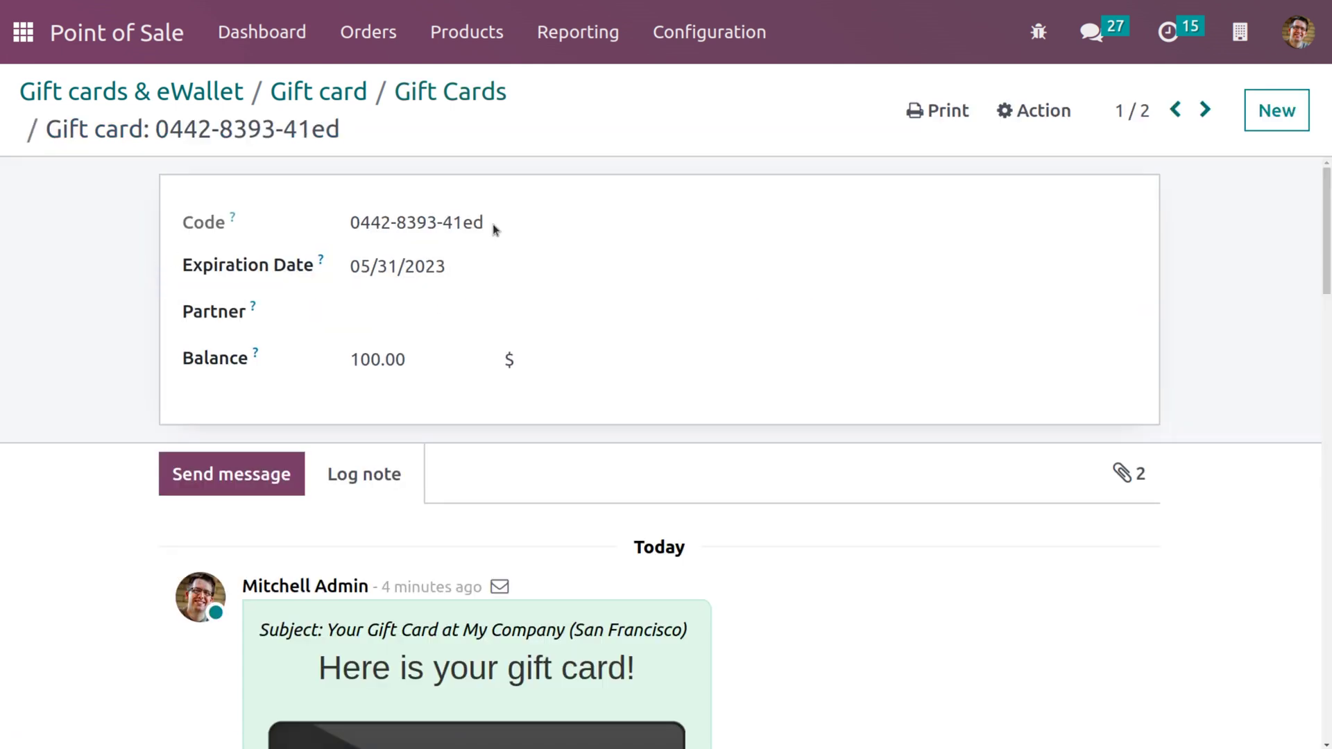
{"action": "left_click_drag", "start_coordinate": [489, 224], "coordinate": [340, 223]}
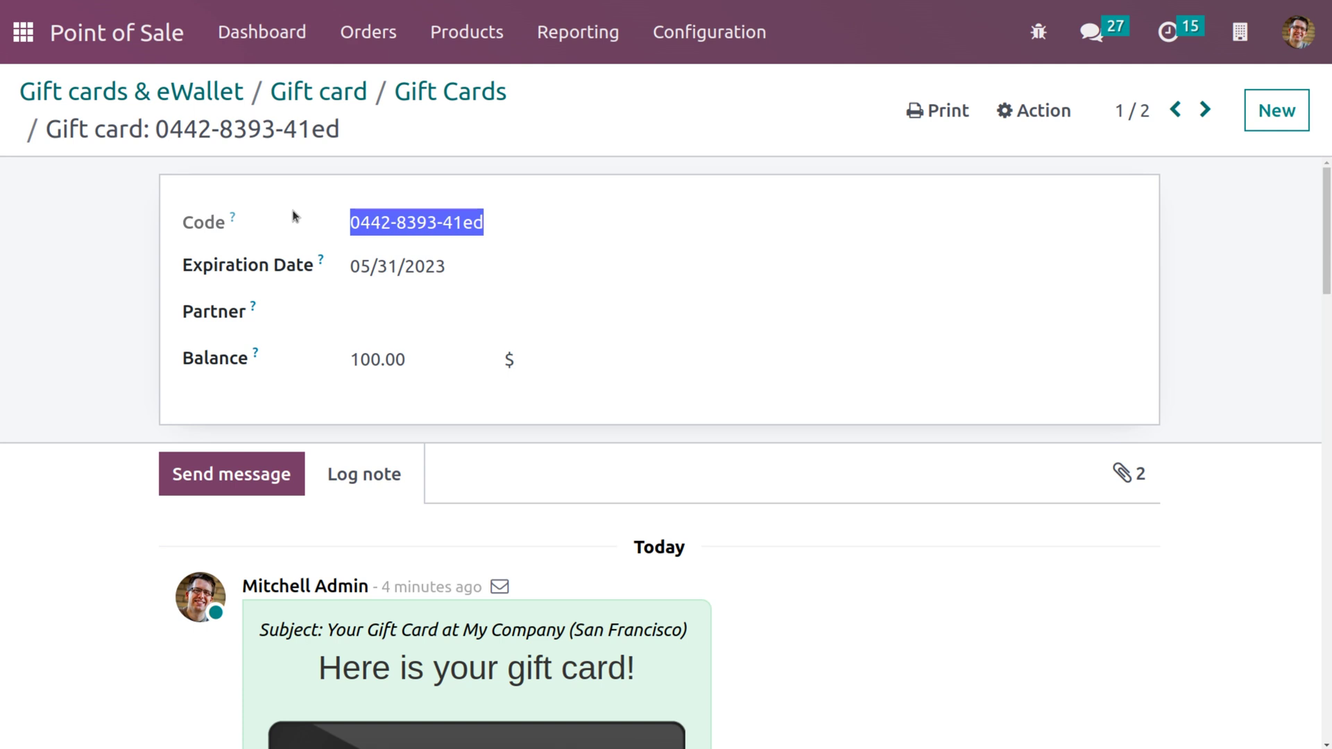
{"action": "left_click", "coordinate": [403, 316]}
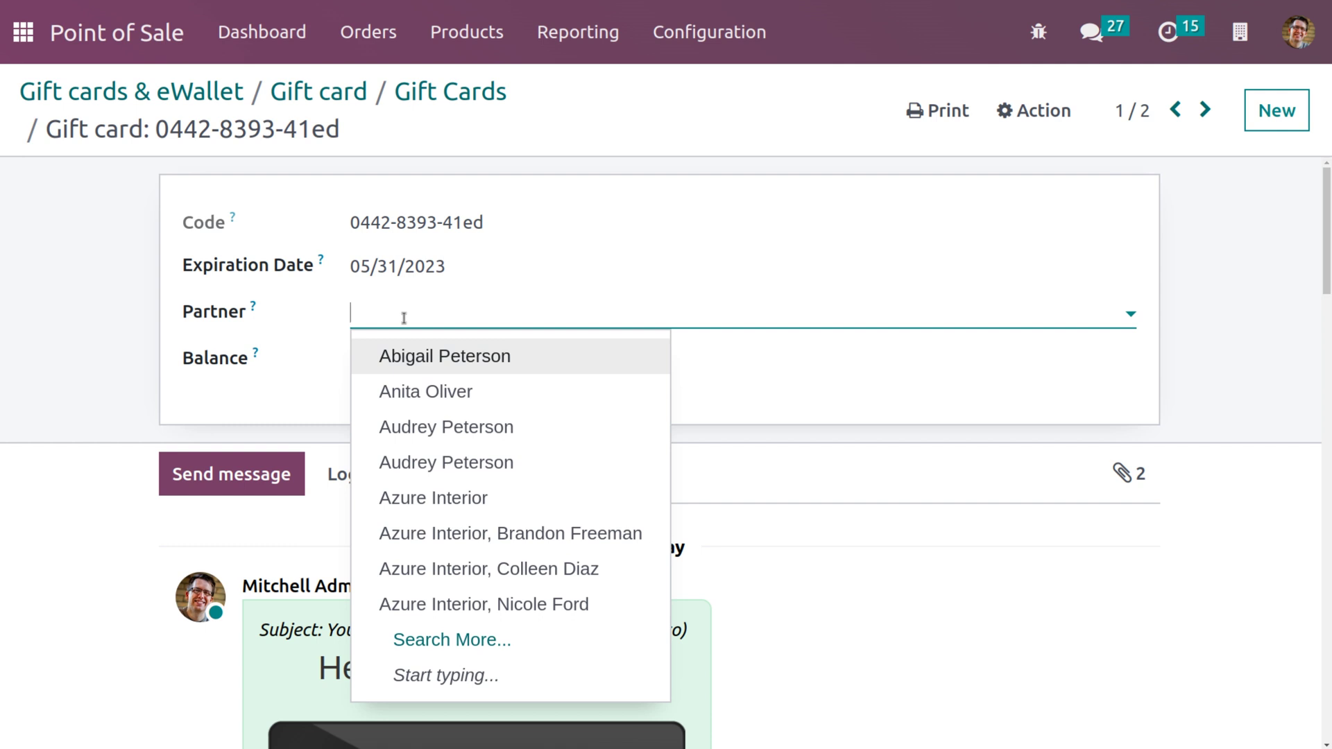
{"action": "left_click", "coordinate": [447, 360]}
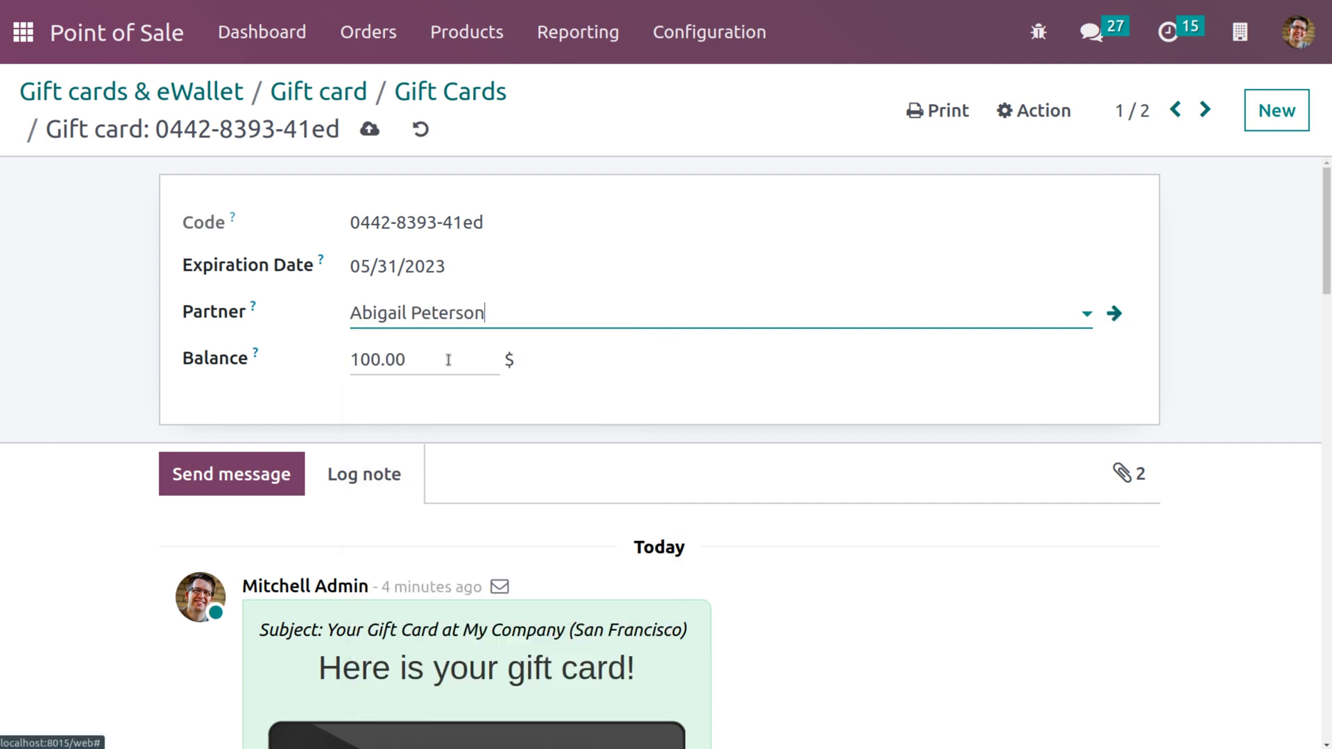
{"action": "left_click", "coordinate": [372, 131]}
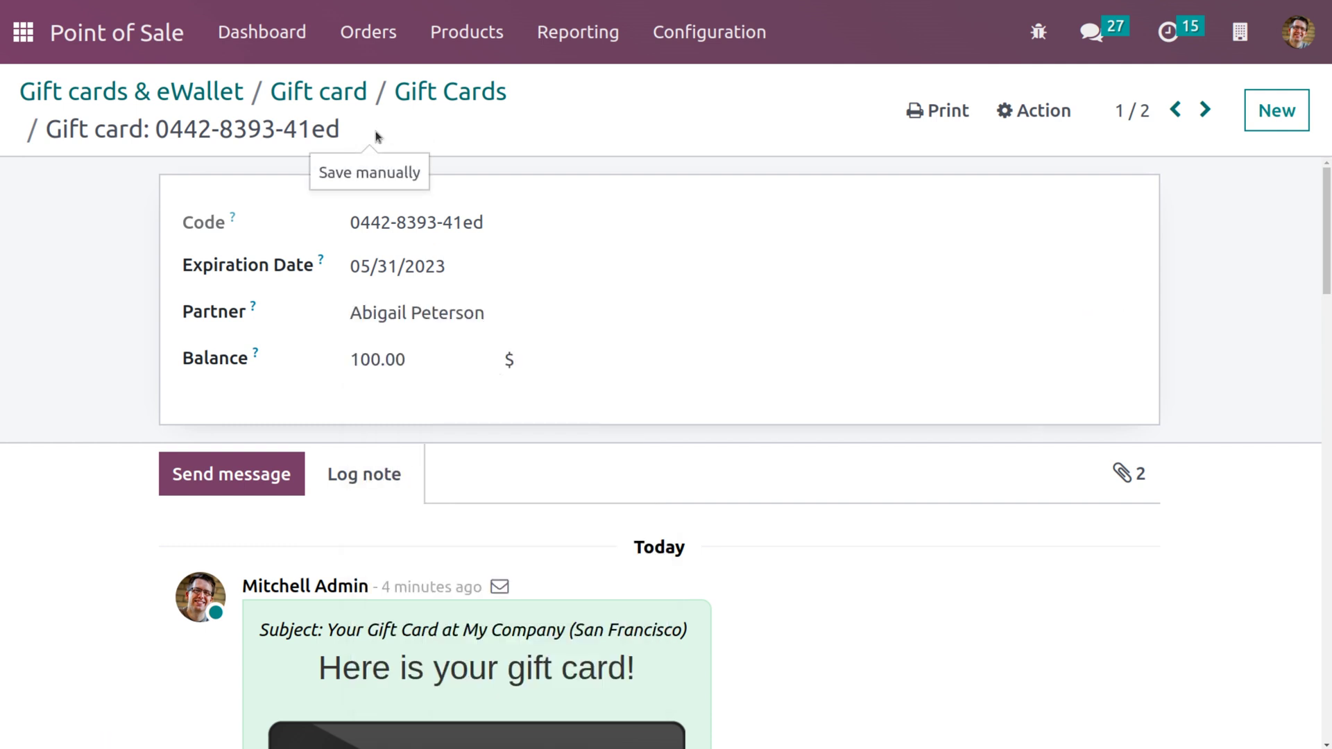
{"action": "left_click", "coordinate": [272, 30]}
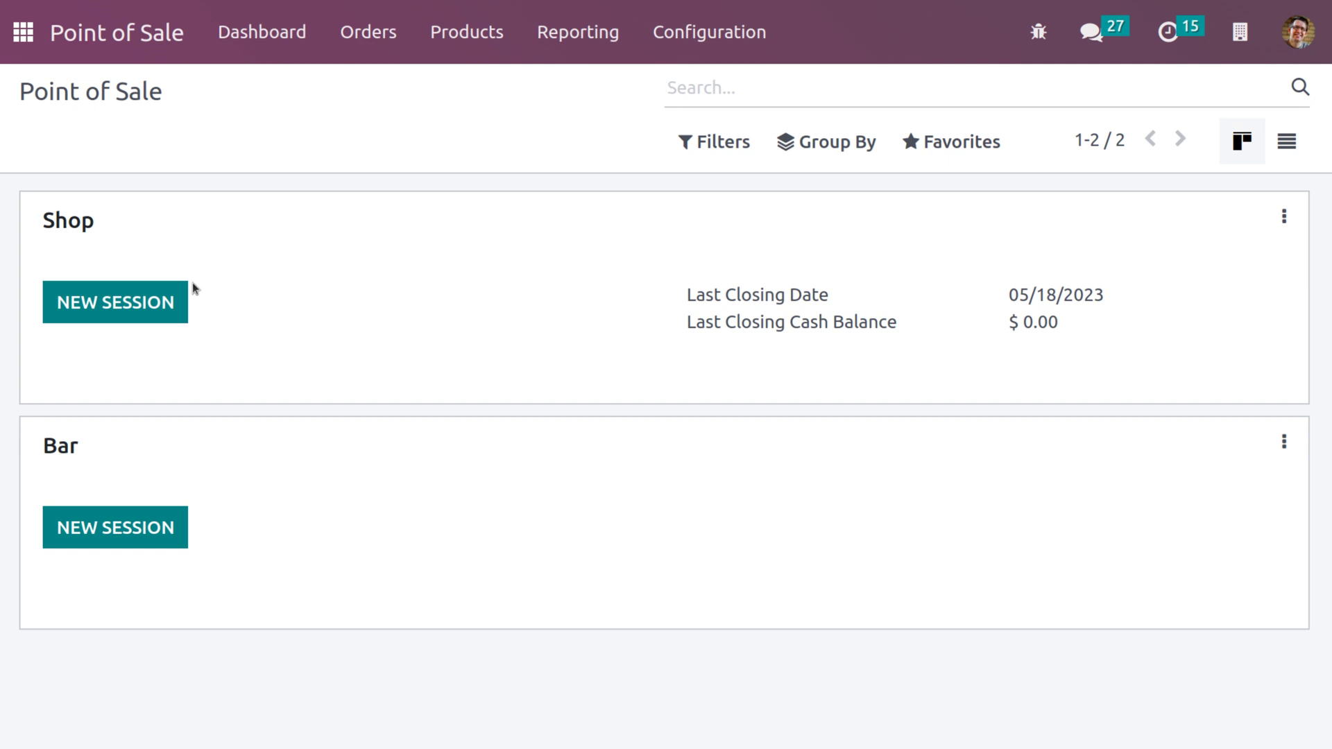
- Go to the Gift card program's list of gift cards and check the first card
{"action": "left_click", "coordinate": [484, 46]}
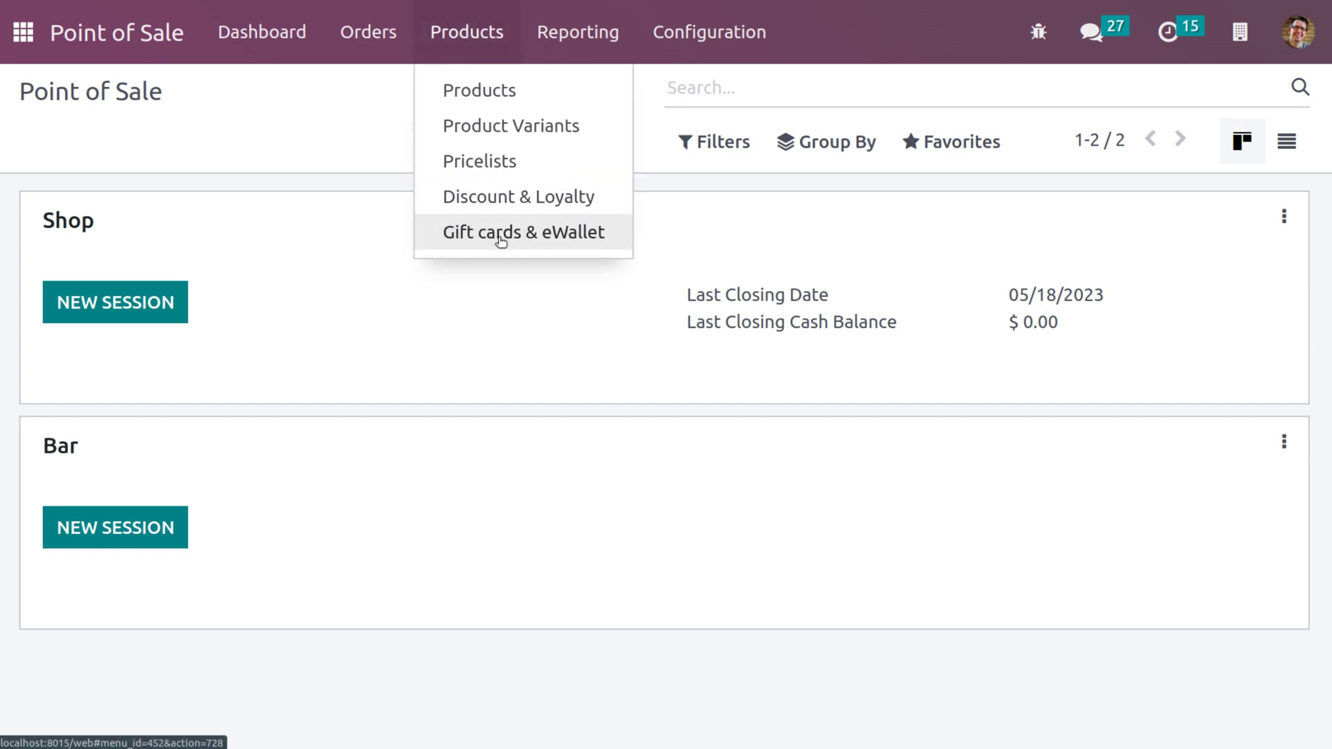
{"action": "left_click", "coordinate": [500, 232]}
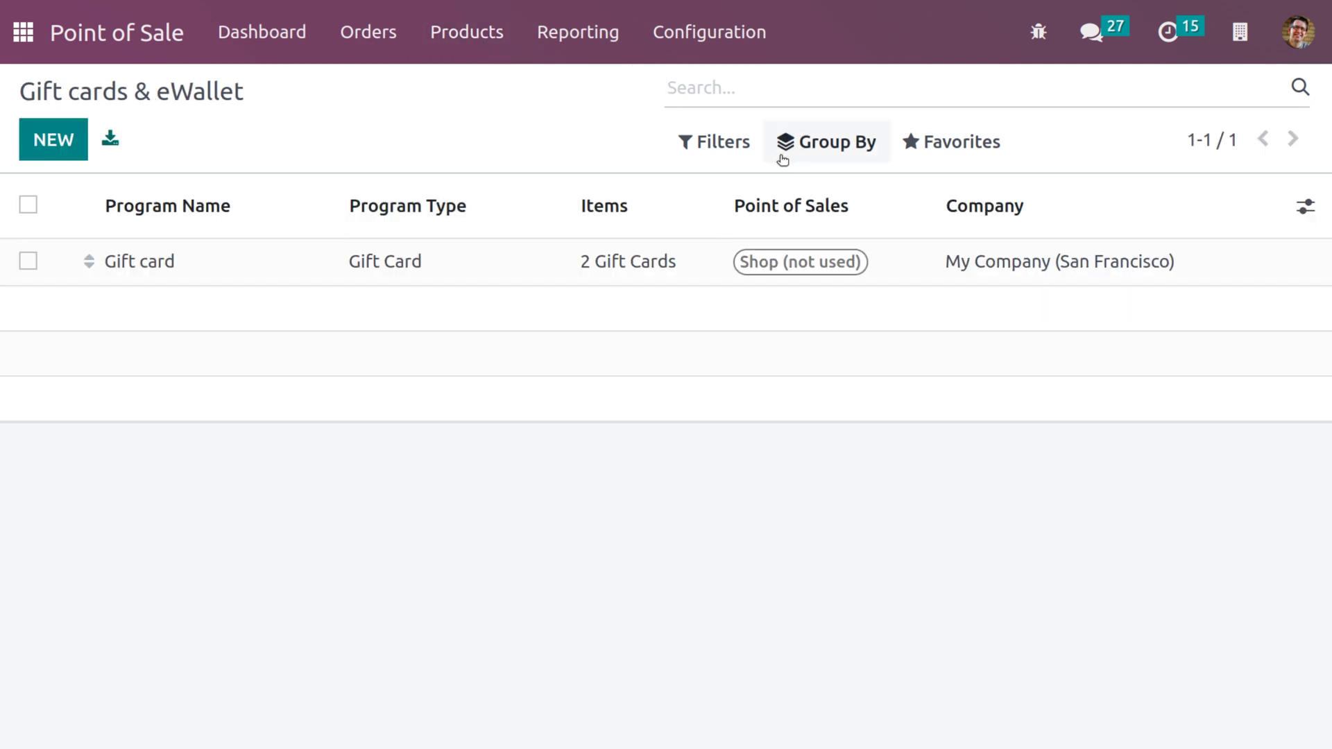
{"action": "left_click", "coordinate": [106, 271]}
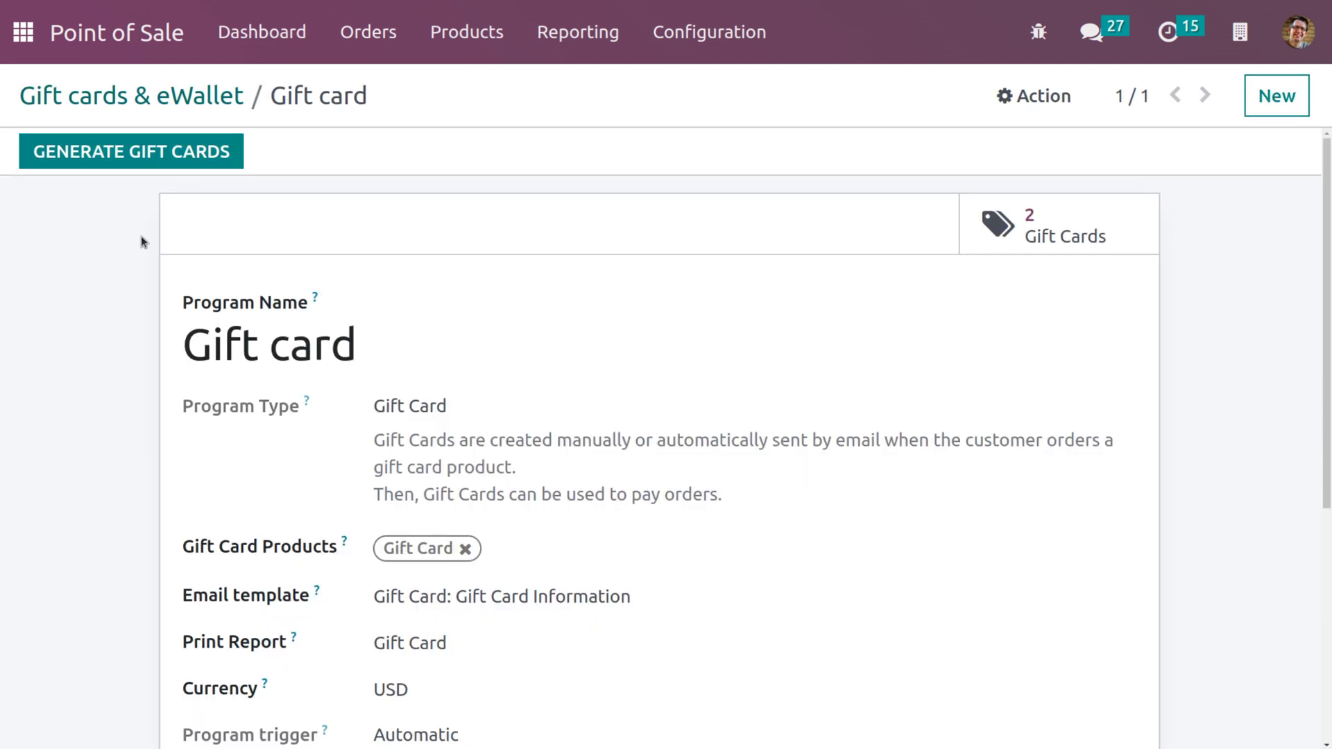
{"action": "left_click", "coordinate": [1026, 211]}
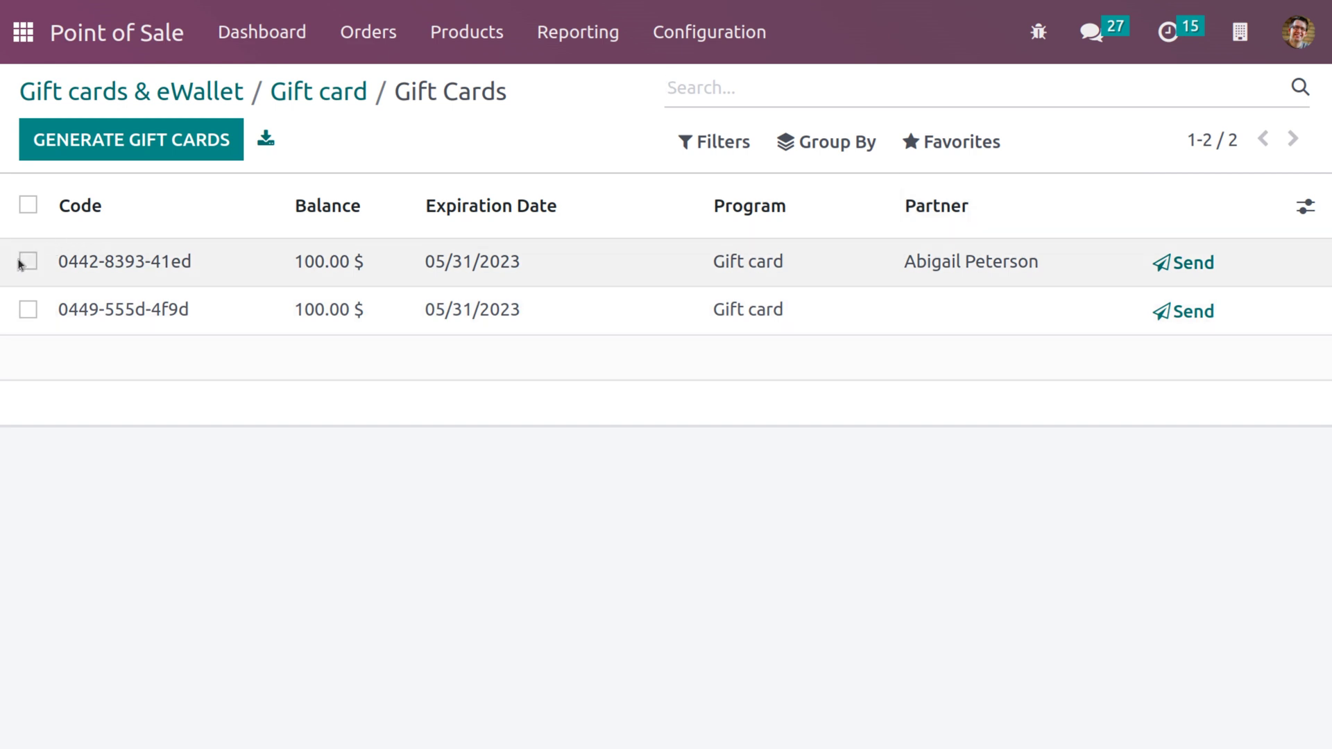
{"action": "left_click", "coordinate": [28, 261]}
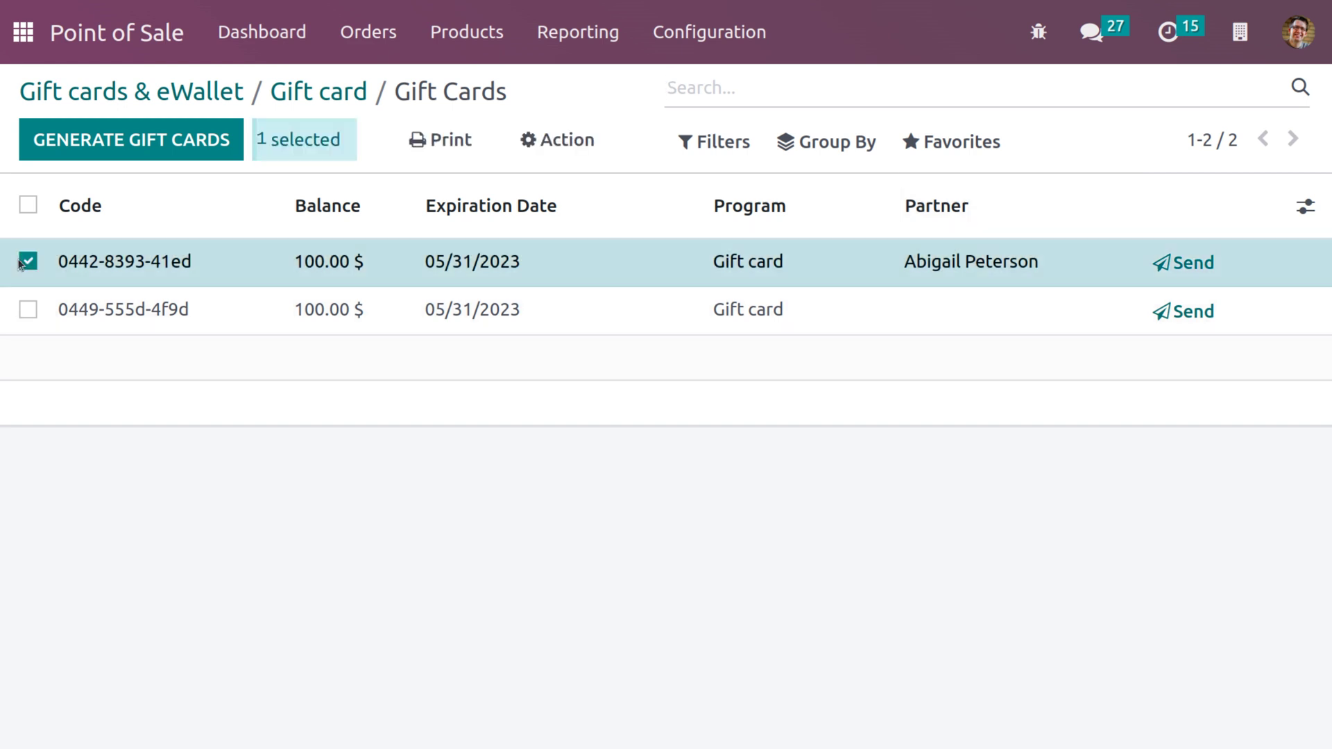
- Print the checked gift card as a PDF, view it, and return to the dashboard
{"action": "left_click", "coordinate": [456, 143]}
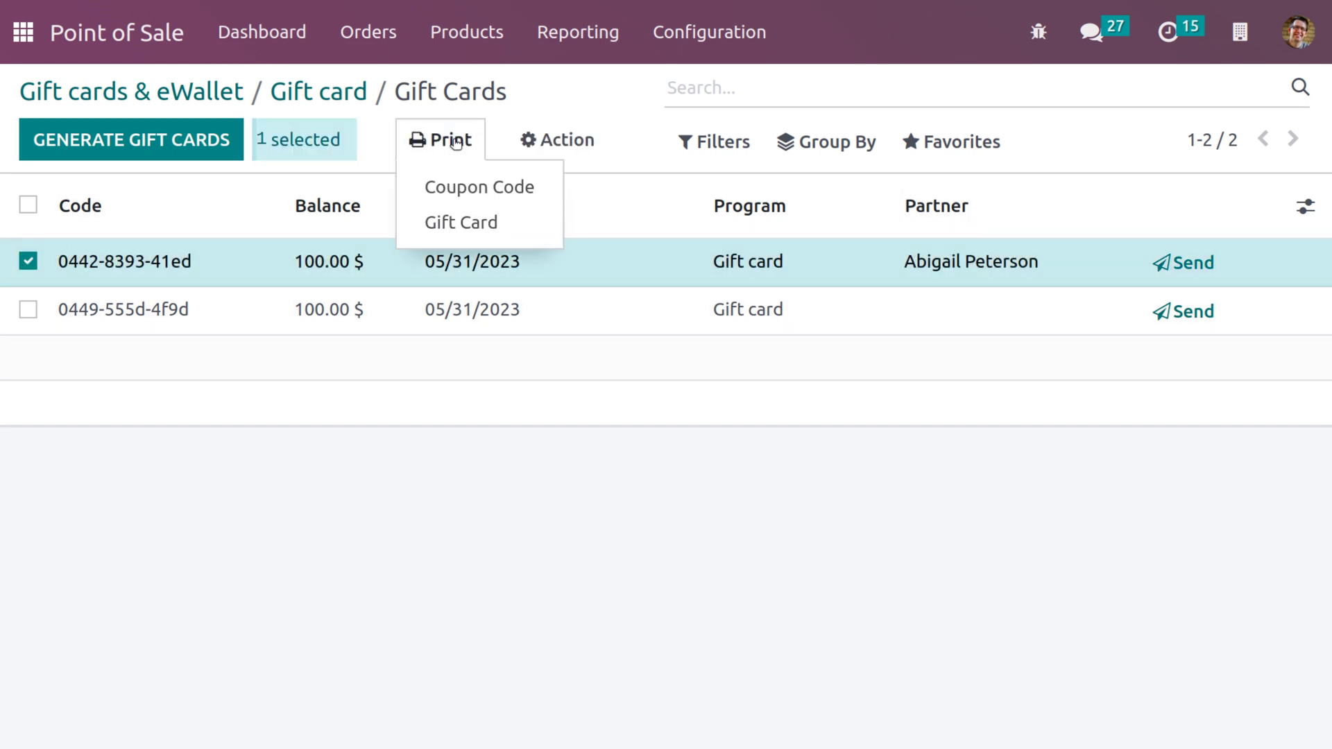
{"action": "left_click", "coordinate": [475, 223]}
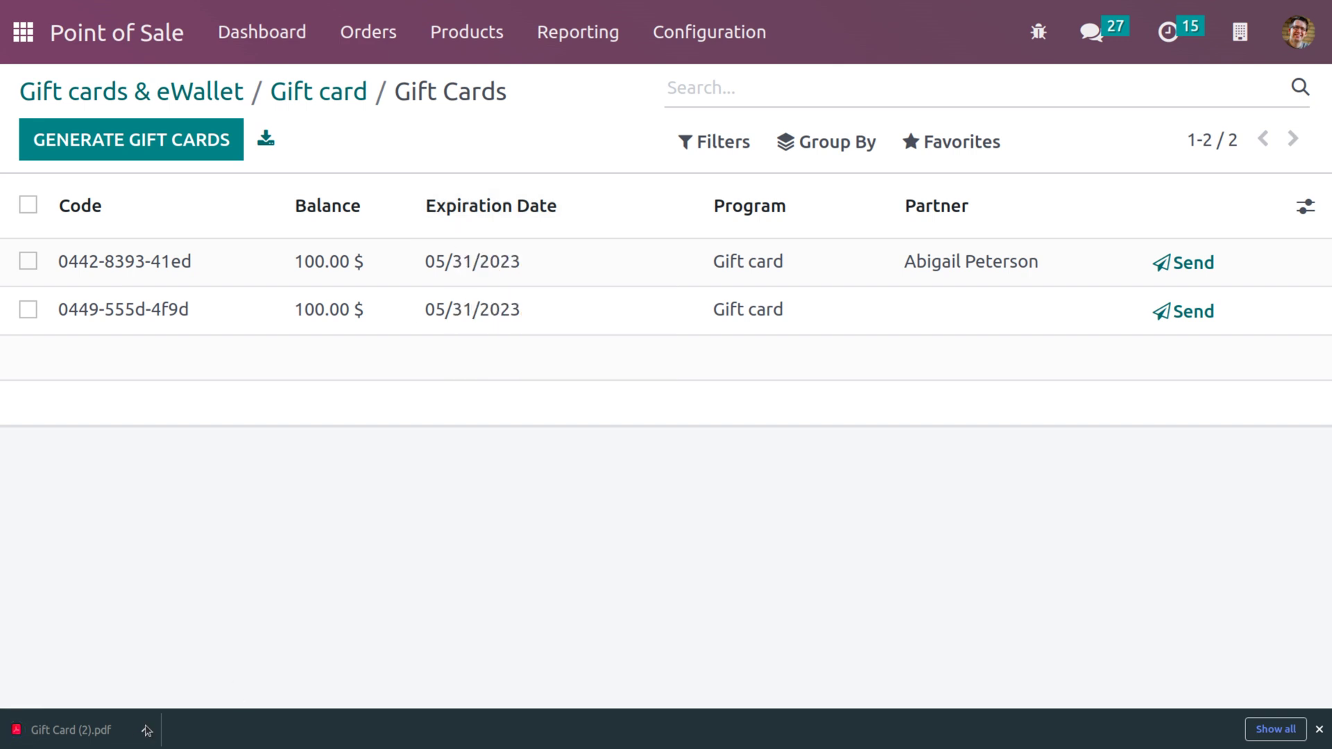
{"action": "left_click", "coordinate": [145, 735]}
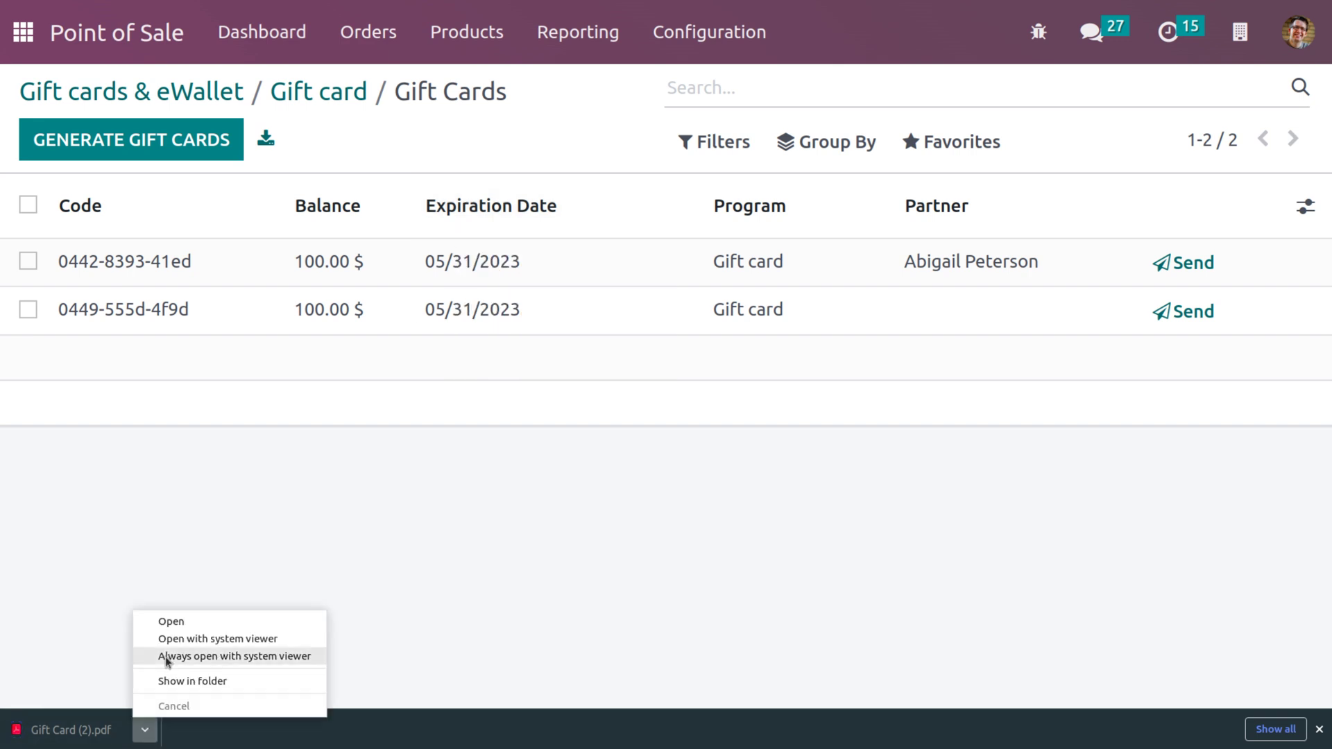
{"action": "left_click", "coordinate": [181, 625]}
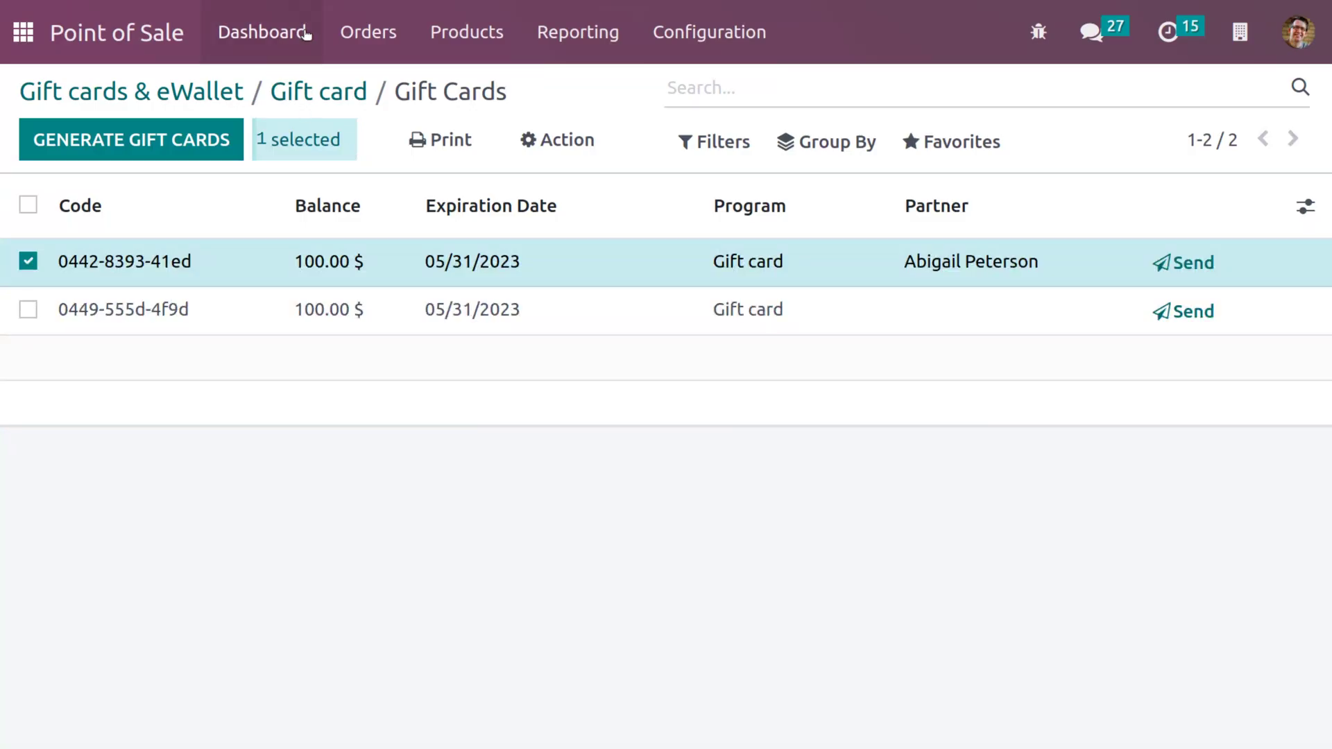
{"action": "left_click", "coordinate": [285, 38]}
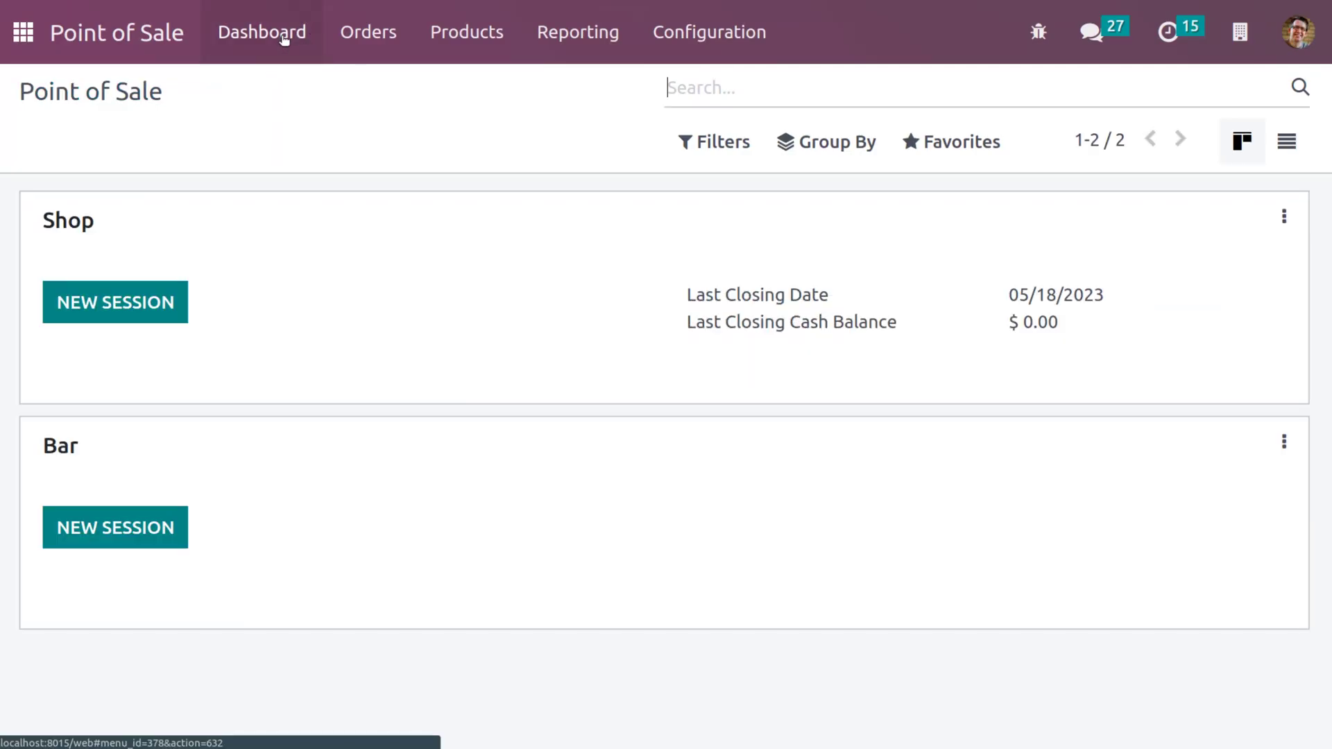
- Open a new Shop session with 1000 as the opening cash
{"action": "left_click", "coordinate": [82, 305]}
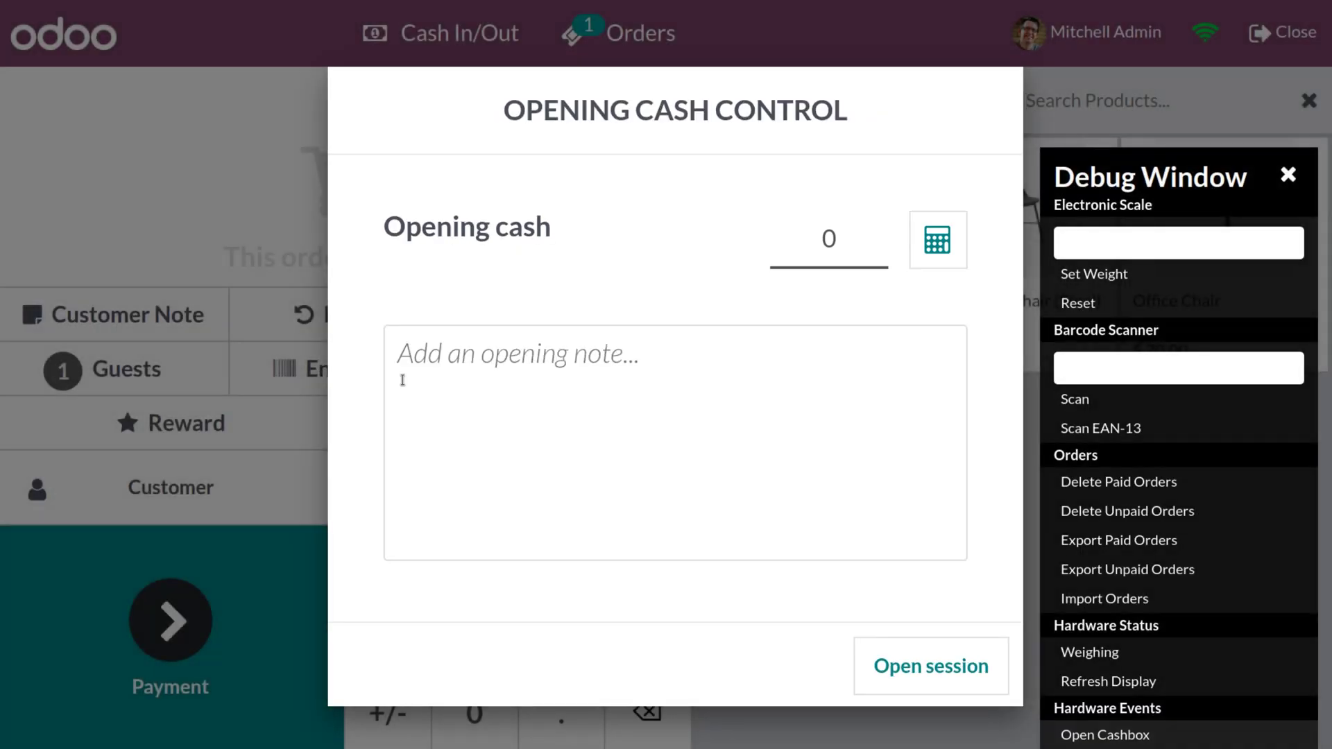
{"action": "left_click", "coordinate": [830, 256]}
{"action": "key", "text": "BackSpace"}
{"action": "type", "text": "1000"}
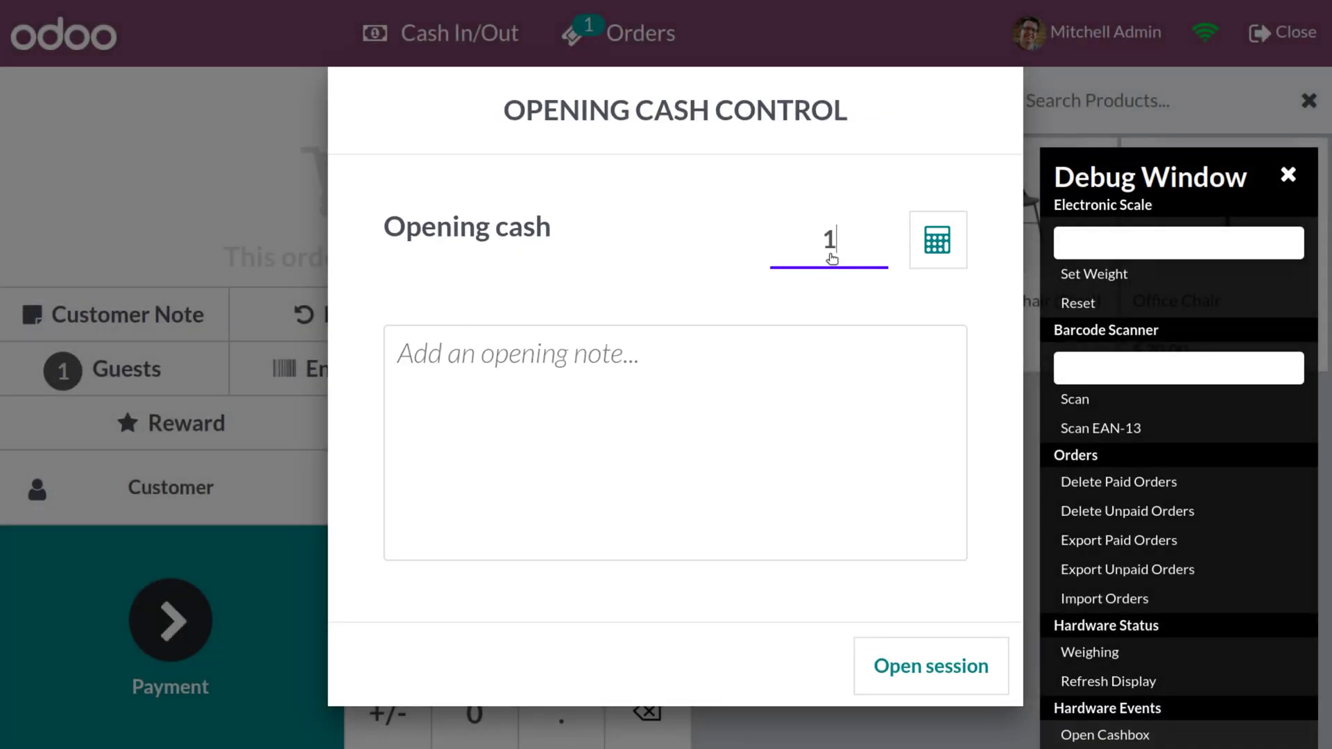
{"action": "left_click", "coordinate": [902, 659]}
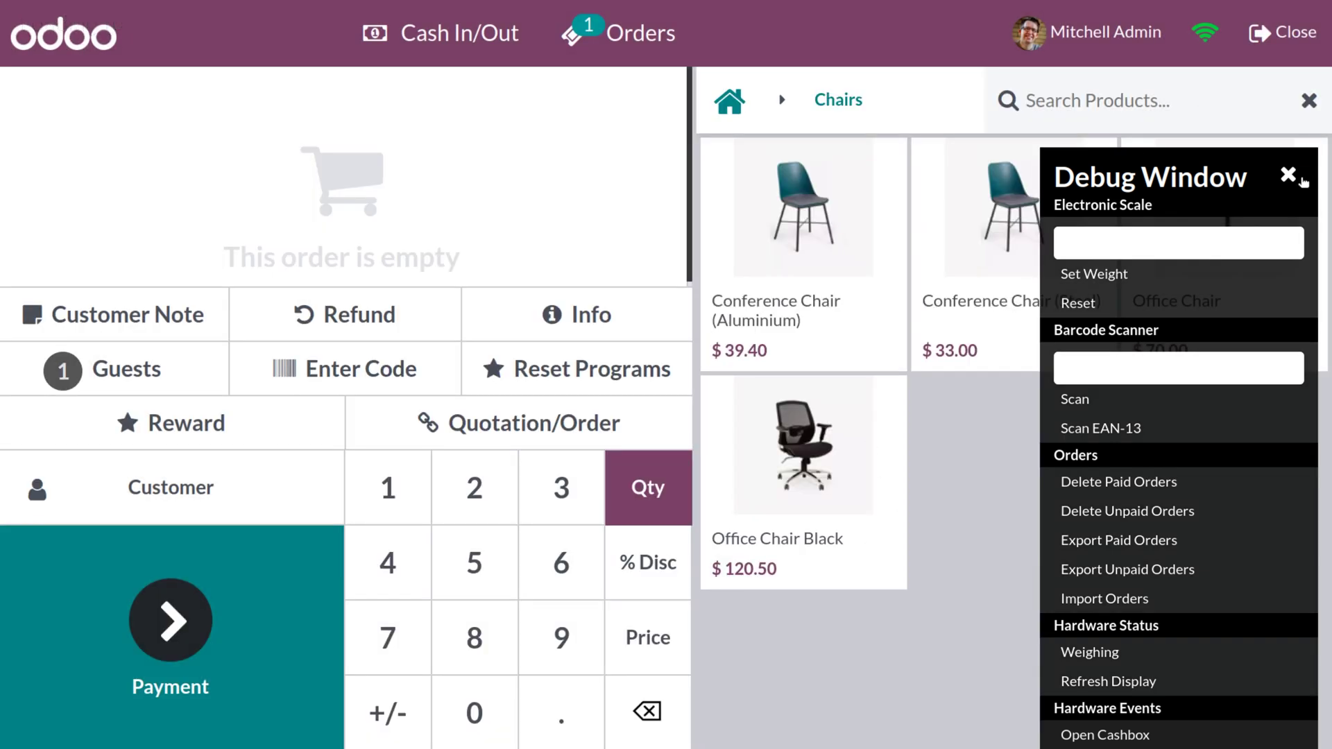
{"action": "left_click", "coordinate": [1288, 174]}
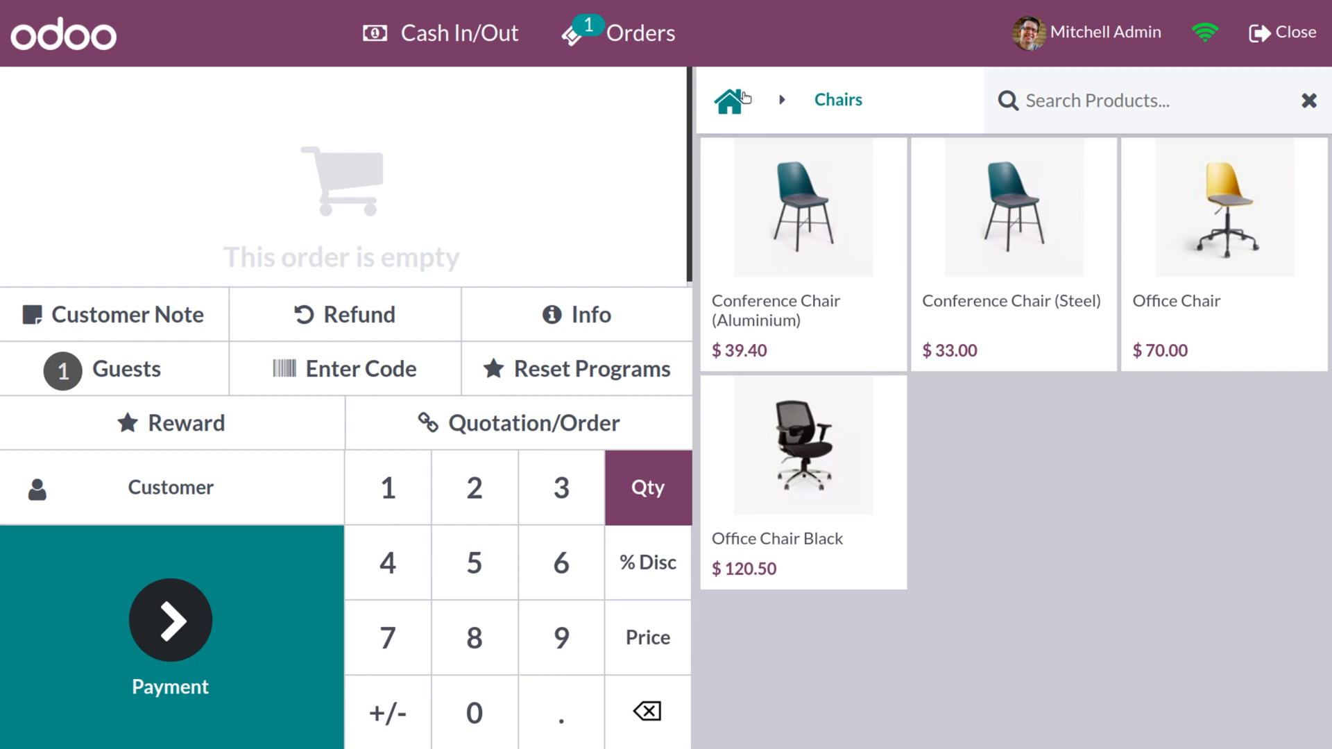
- Add five Customizable Desk (Custom, White) units to the order, totaling $3,750.00
{"action": "left_click", "coordinate": [741, 99]}
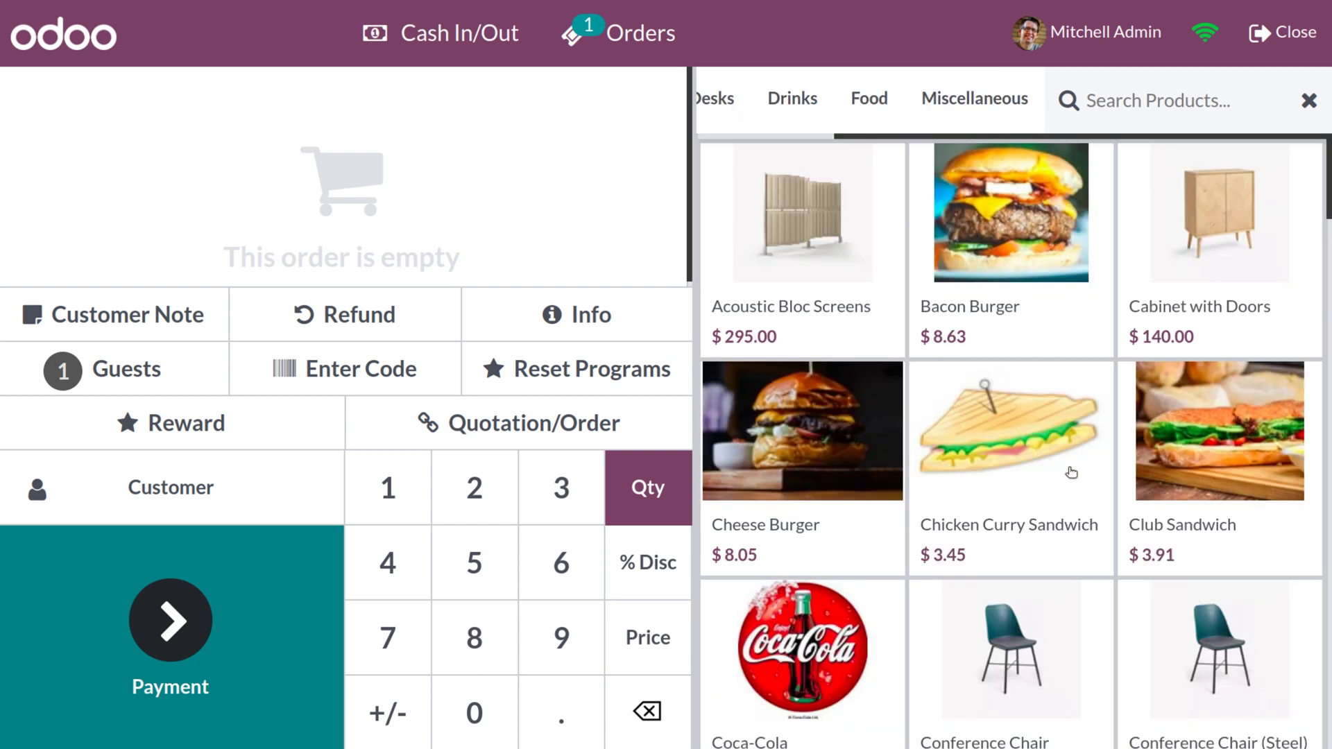
{"action": "scroll", "coordinate": [1327, 512], "scroll_direction": "down", "scroll_amount": 5}
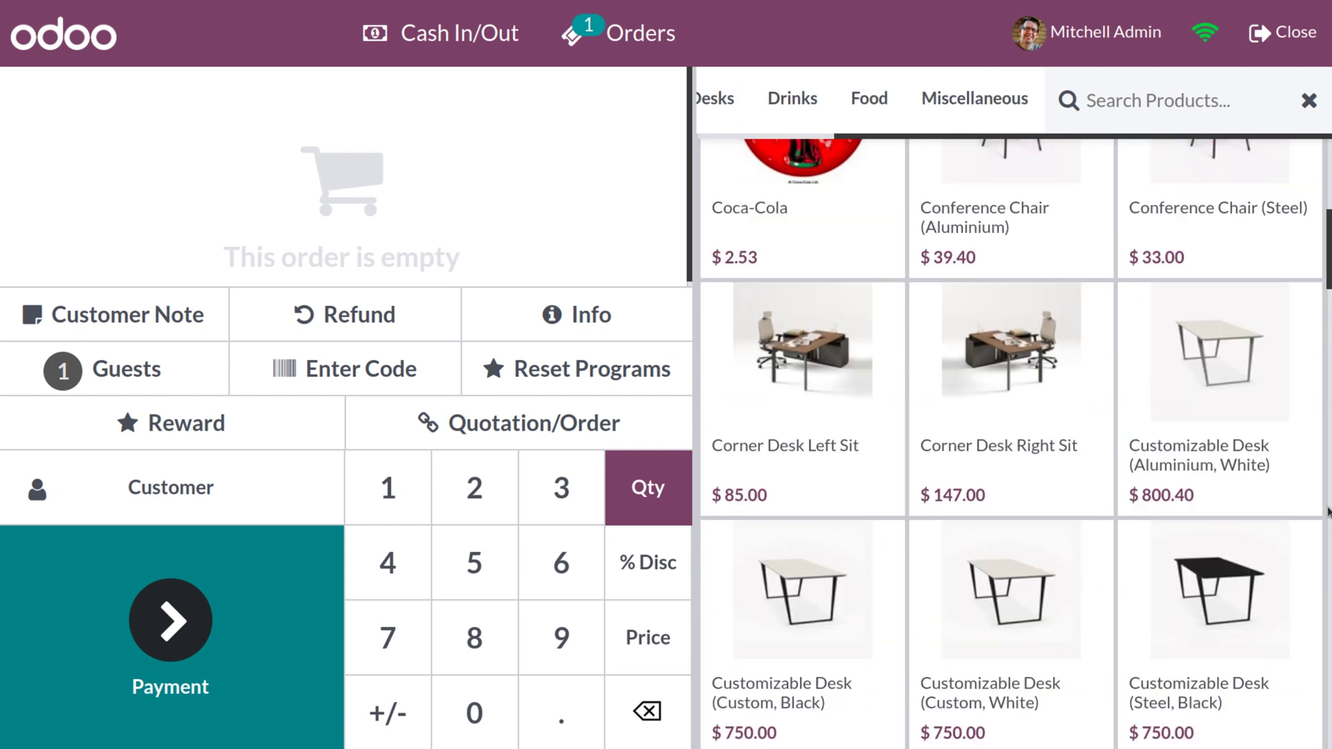
{"action": "left_click", "coordinate": [924, 572]}
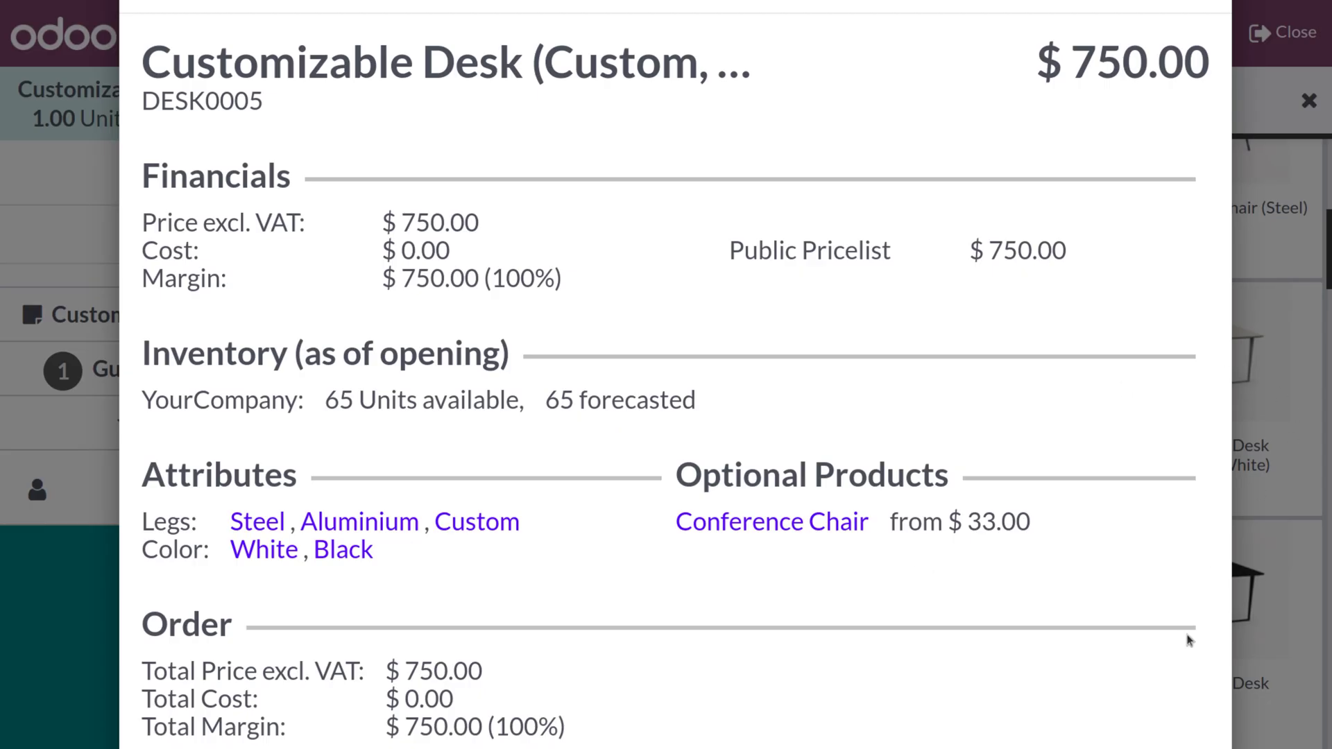
{"action": "left_click", "coordinate": [1241, 484]}
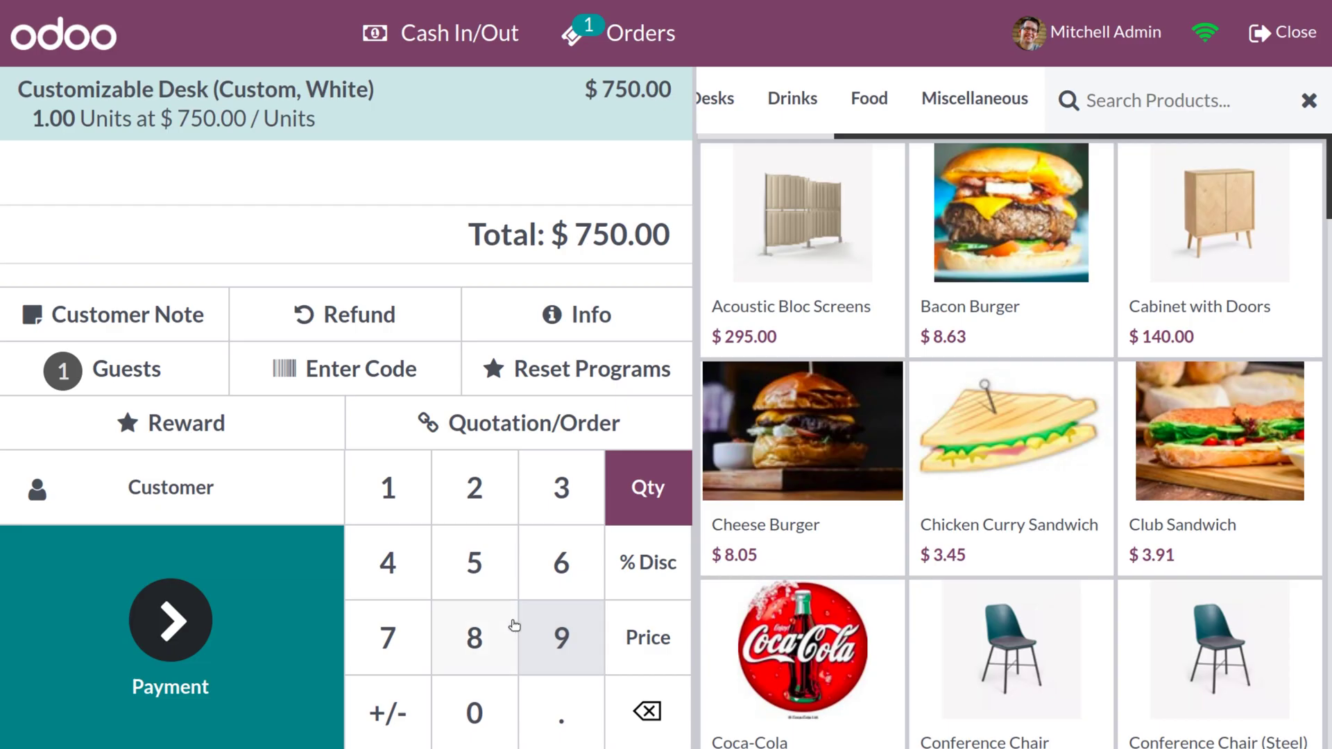
{"action": "left_click", "coordinate": [479, 569]}
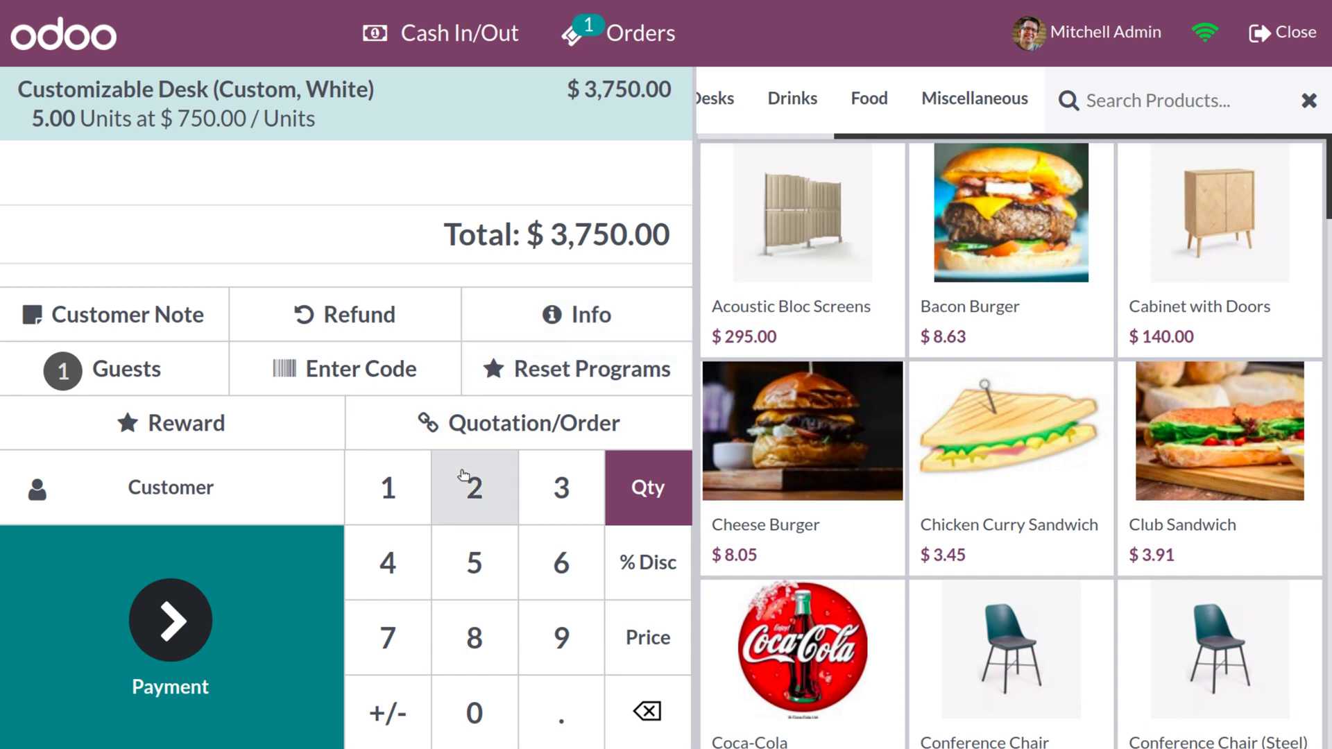
- Assign the first listed customer and redeem the pasted gift card code, reducing the total to $3,650.00
{"action": "left_click", "coordinate": [172, 494]}
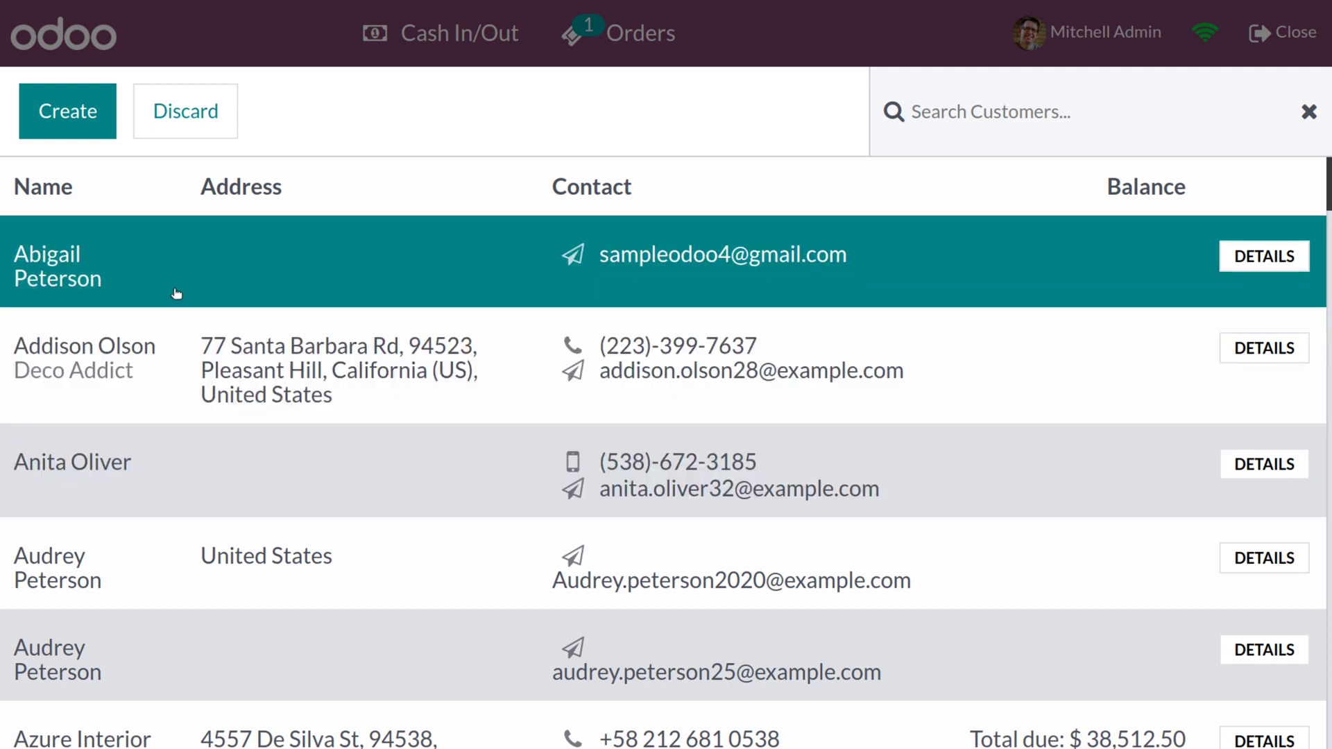
{"action": "left_click", "coordinate": [177, 293]}
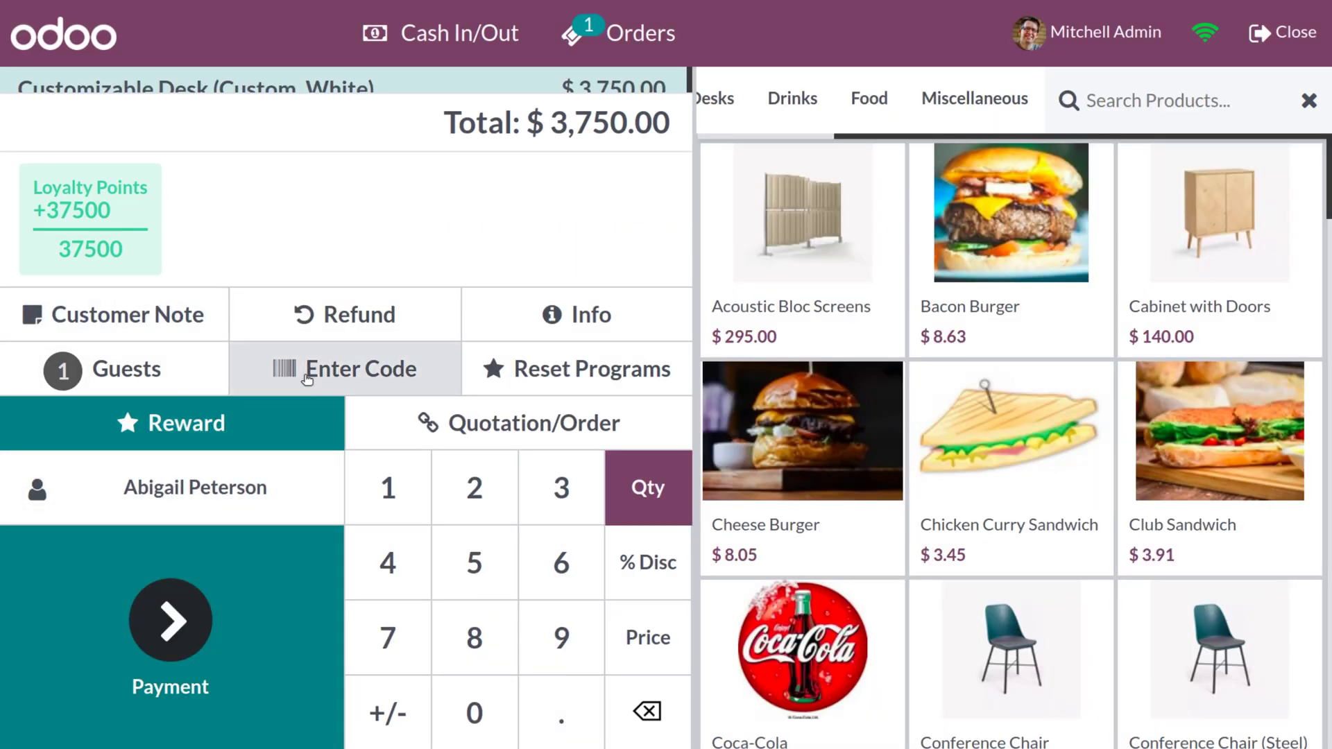
{"action": "left_click", "coordinate": [306, 372]}
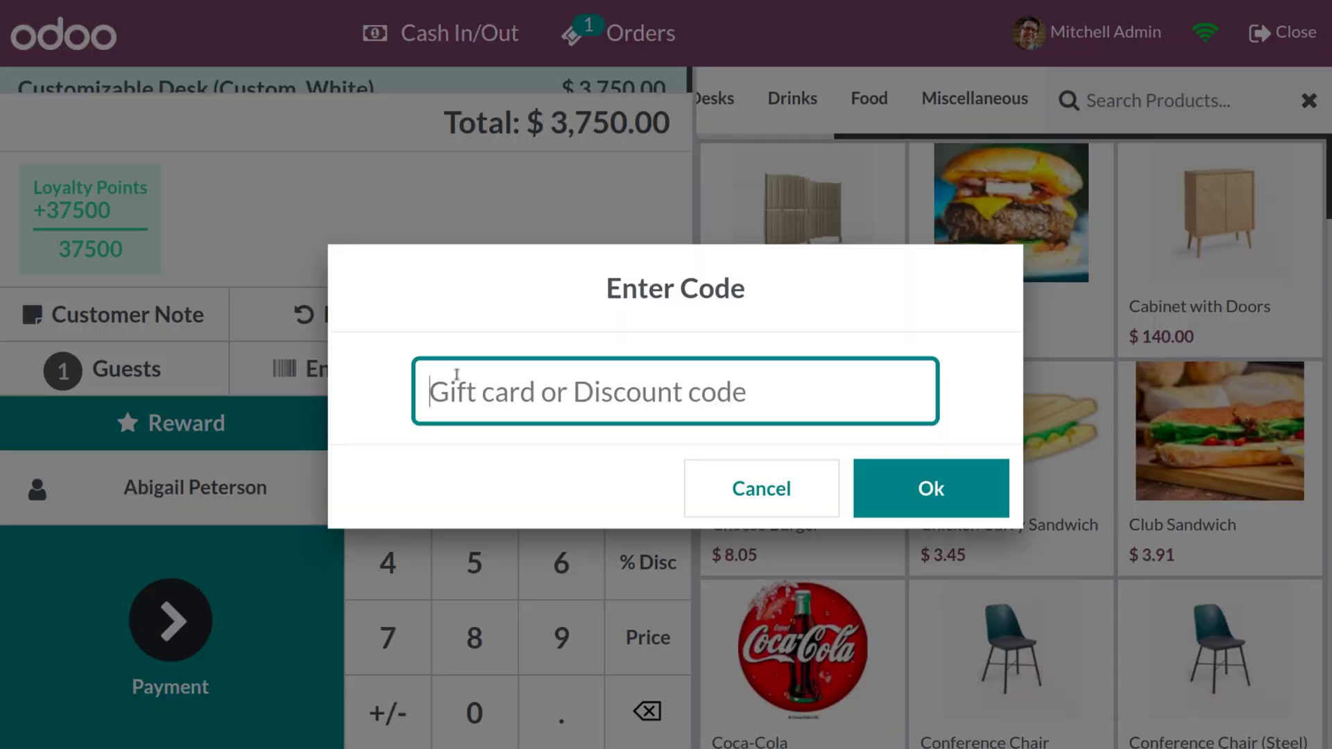
{"action": "key", "text": "ctrl+v"}
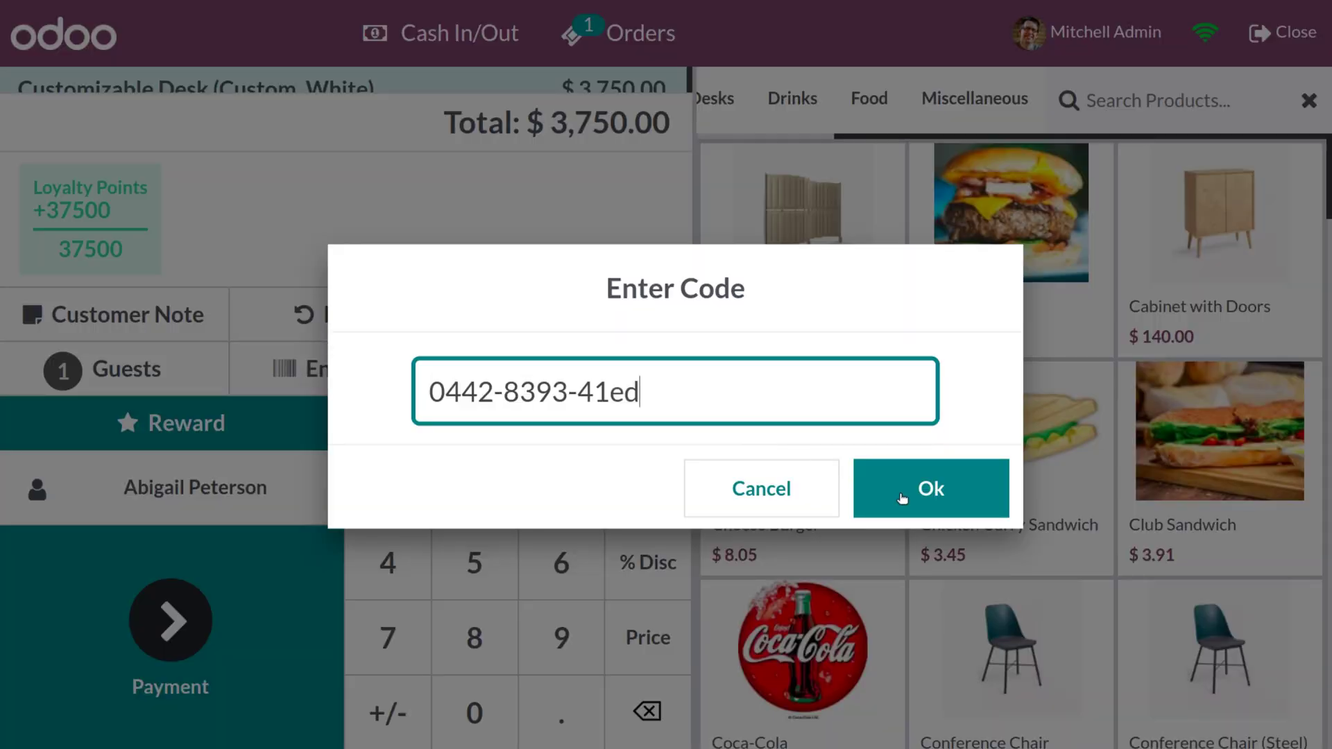
{"action": "left_click", "coordinate": [903, 498]}
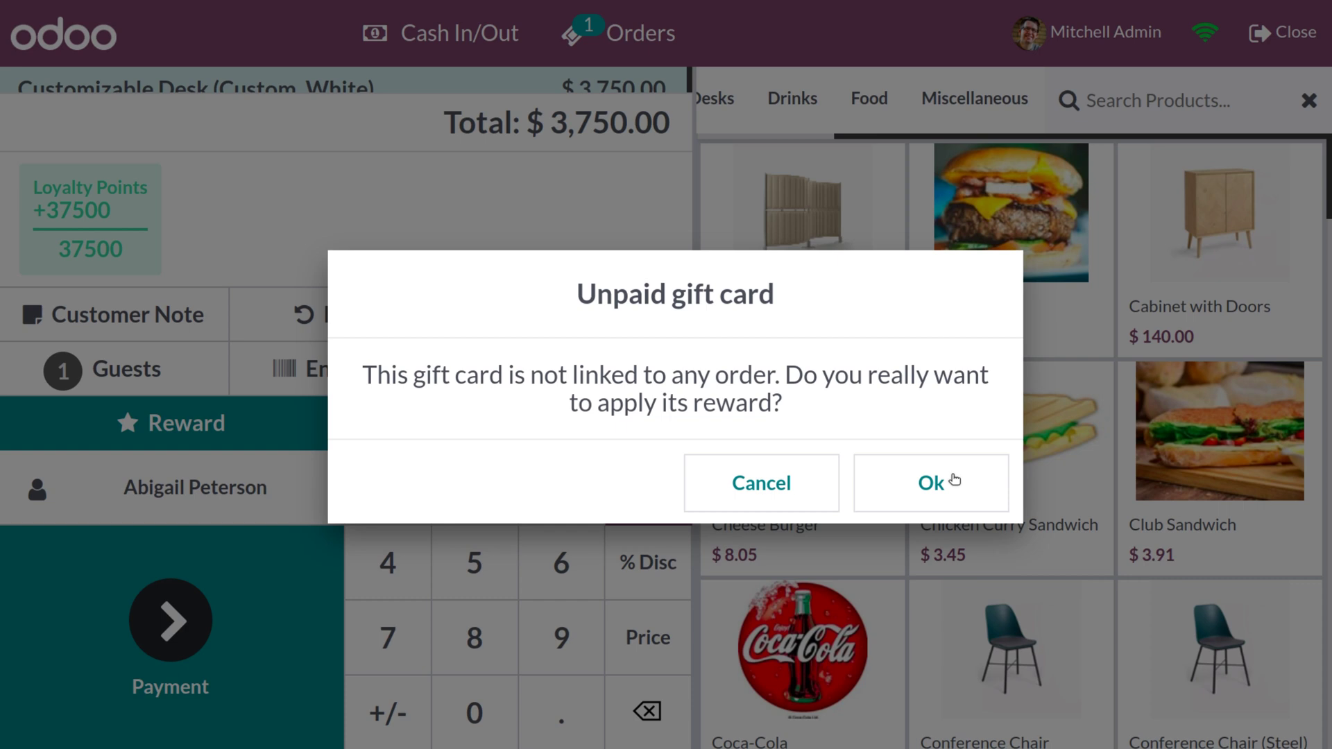
{"action": "left_click", "coordinate": [955, 479]}
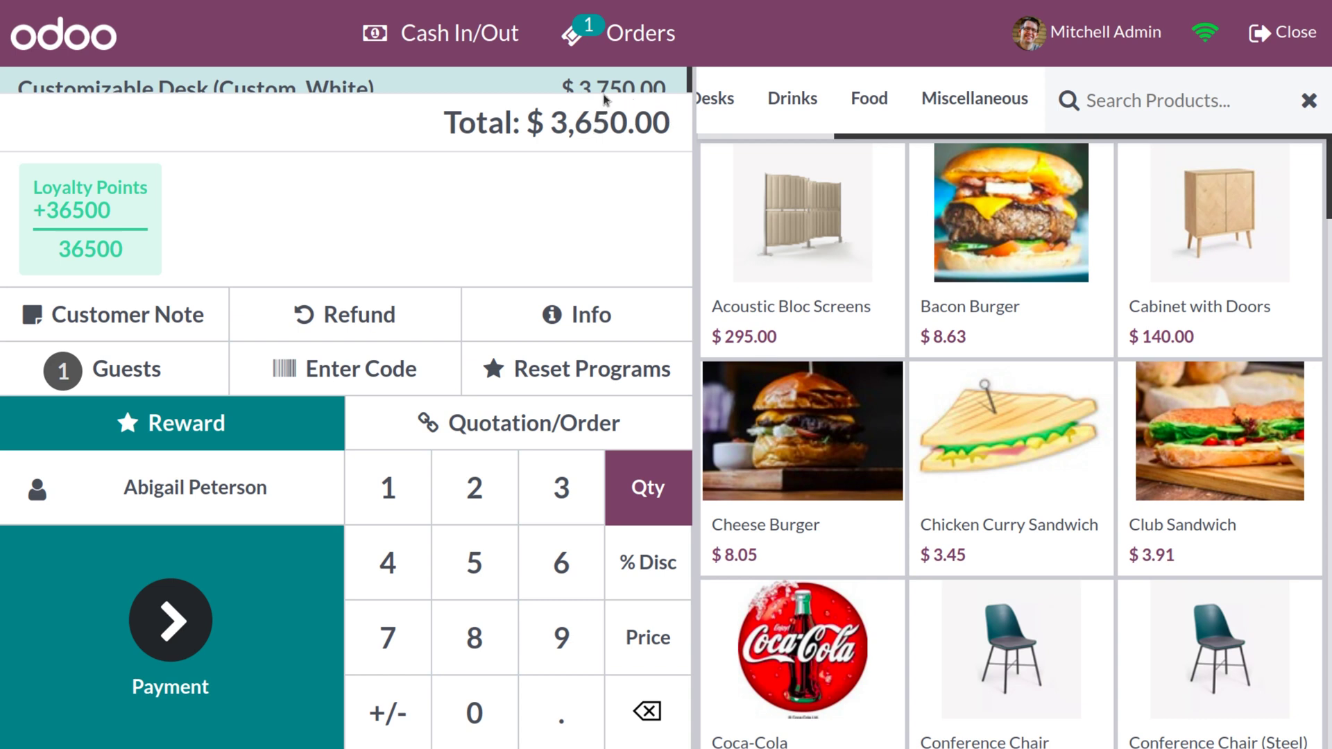
{"action": "left_click", "coordinate": [171, 631]}
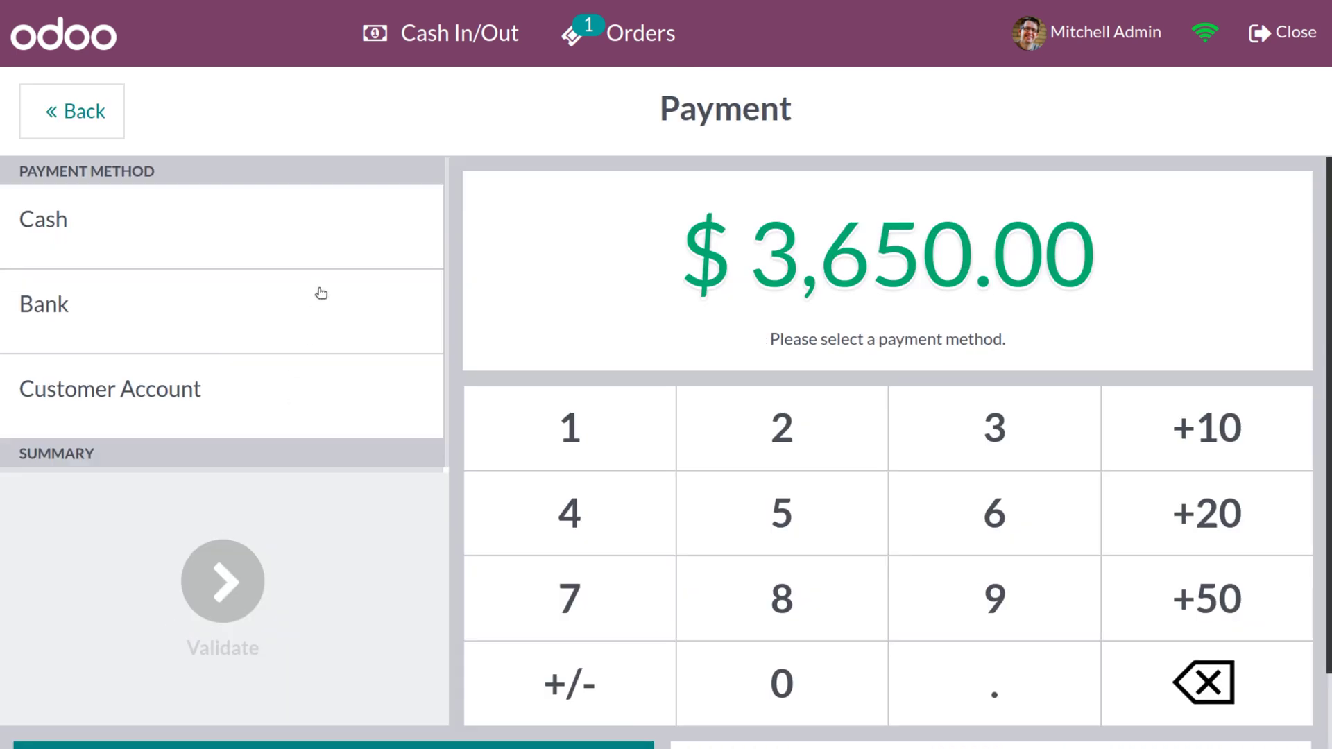
- Pay the $3,650.00 order in cash, validate it, and start a new empty order
{"action": "left_click", "coordinate": [286, 243]}
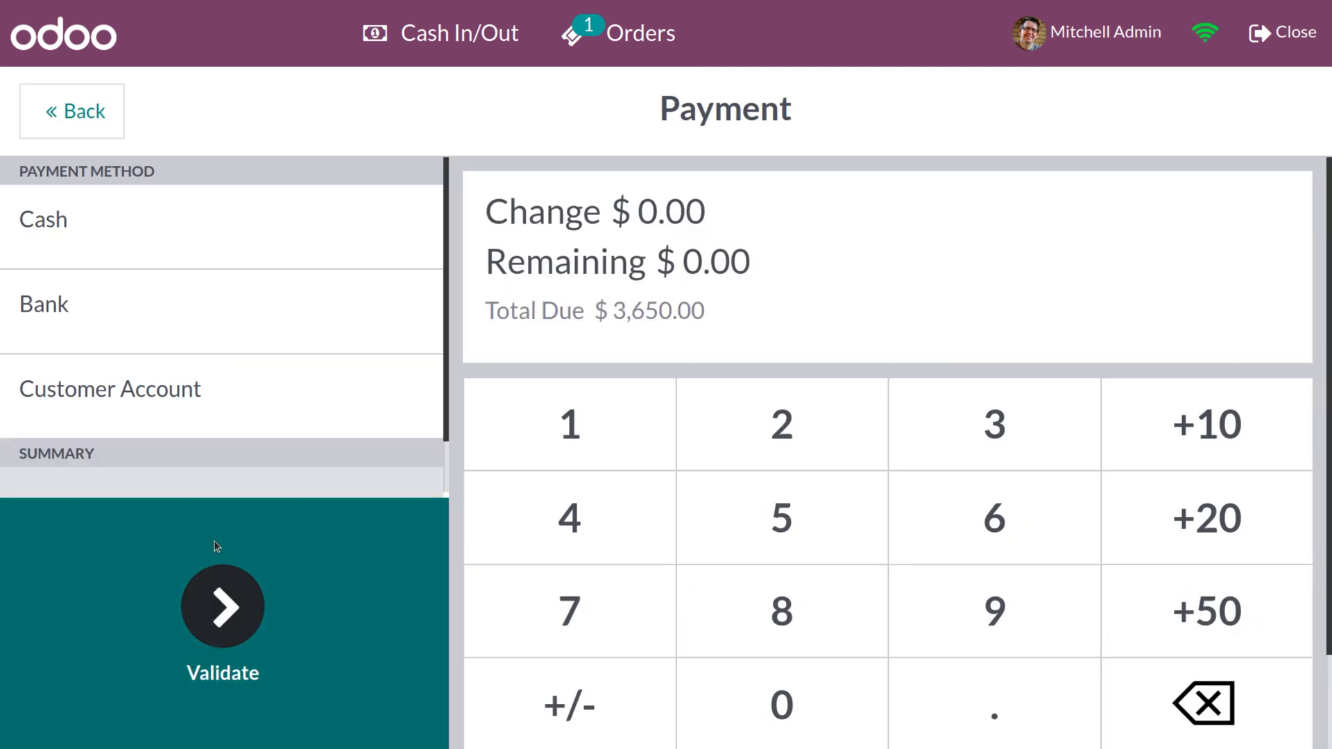
{"action": "left_click", "coordinate": [223, 639]}
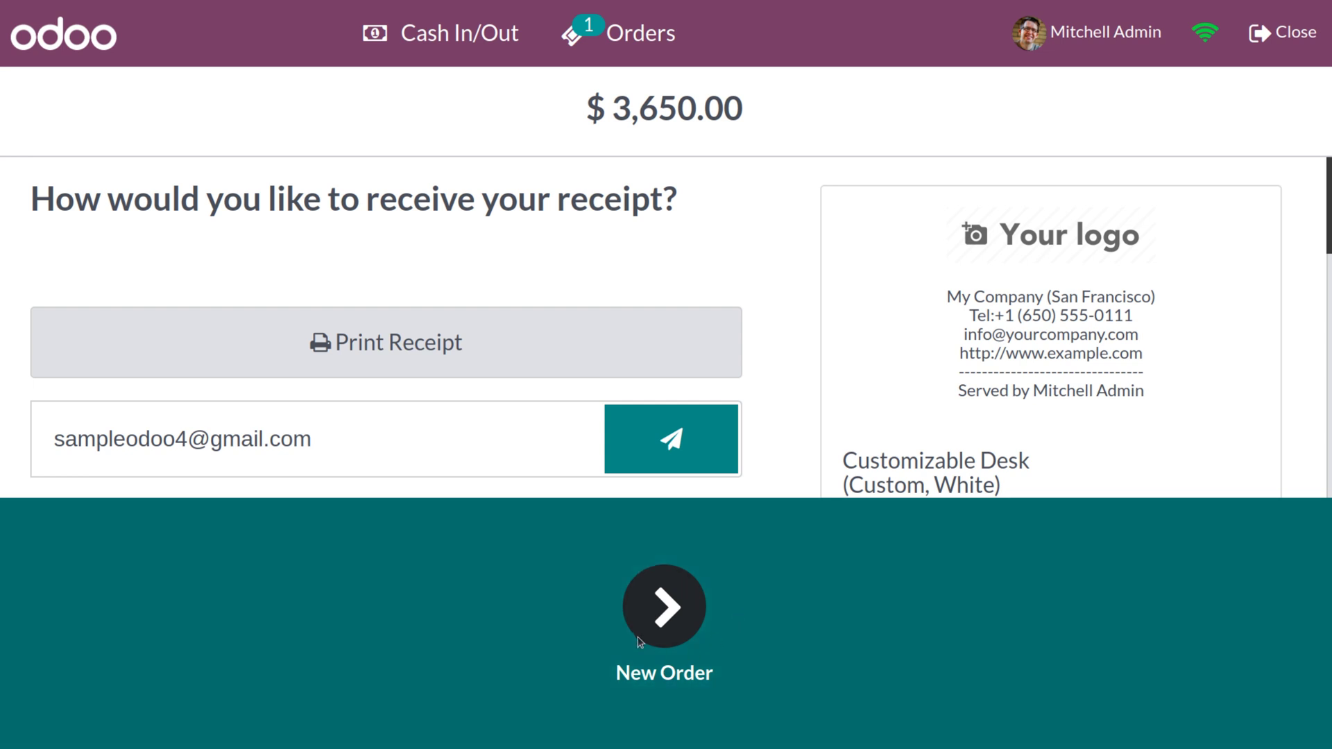
{"action": "left_click", "coordinate": [673, 608]}
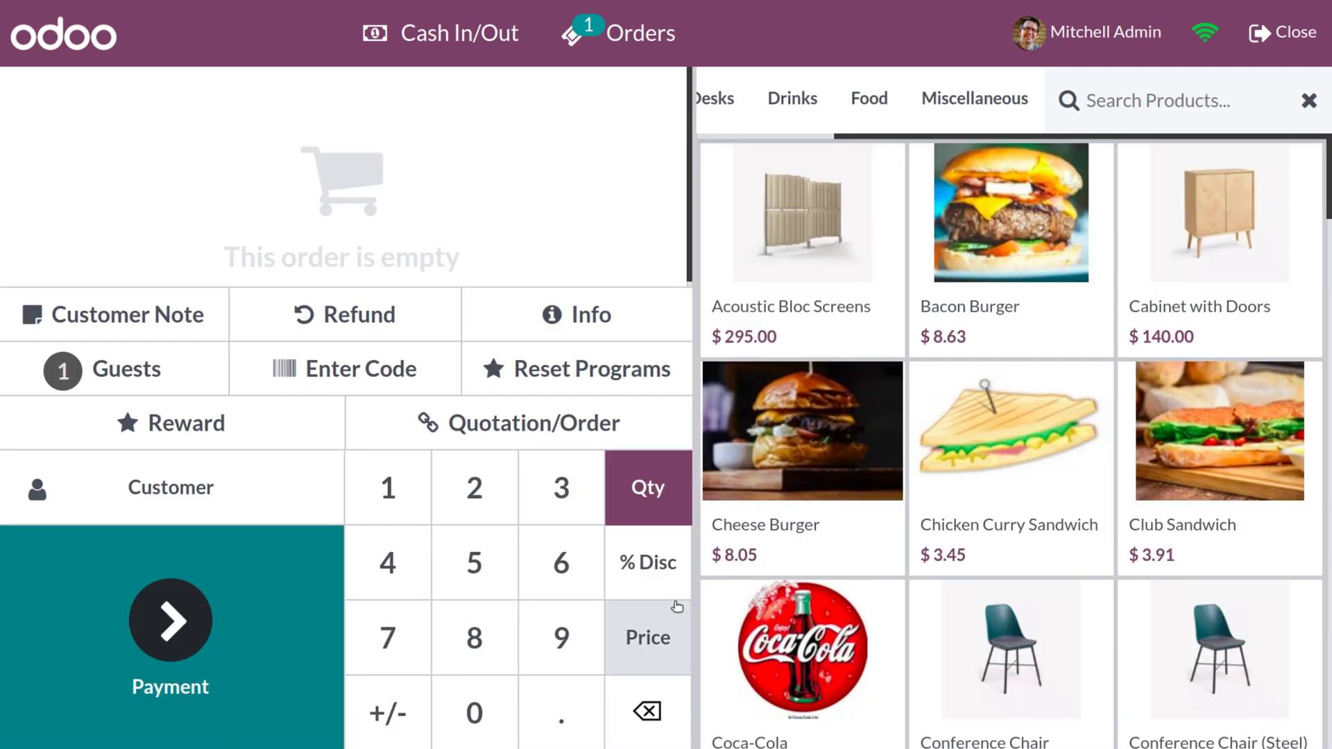
- Add the Gift Card product found by searching 'GIFT' and set its price to $1,000.00
{"action": "left_click", "coordinate": [1155, 102]}
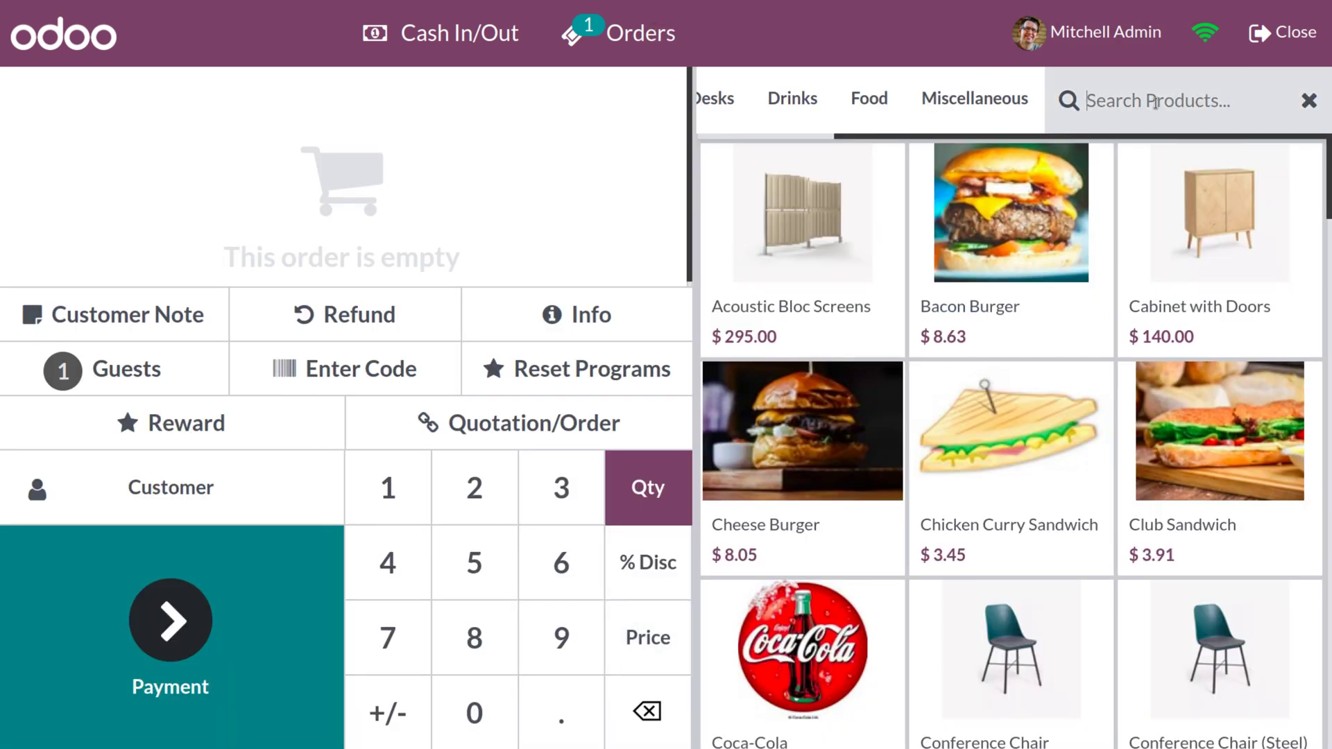
{"action": "type", "text": "GIFT"}
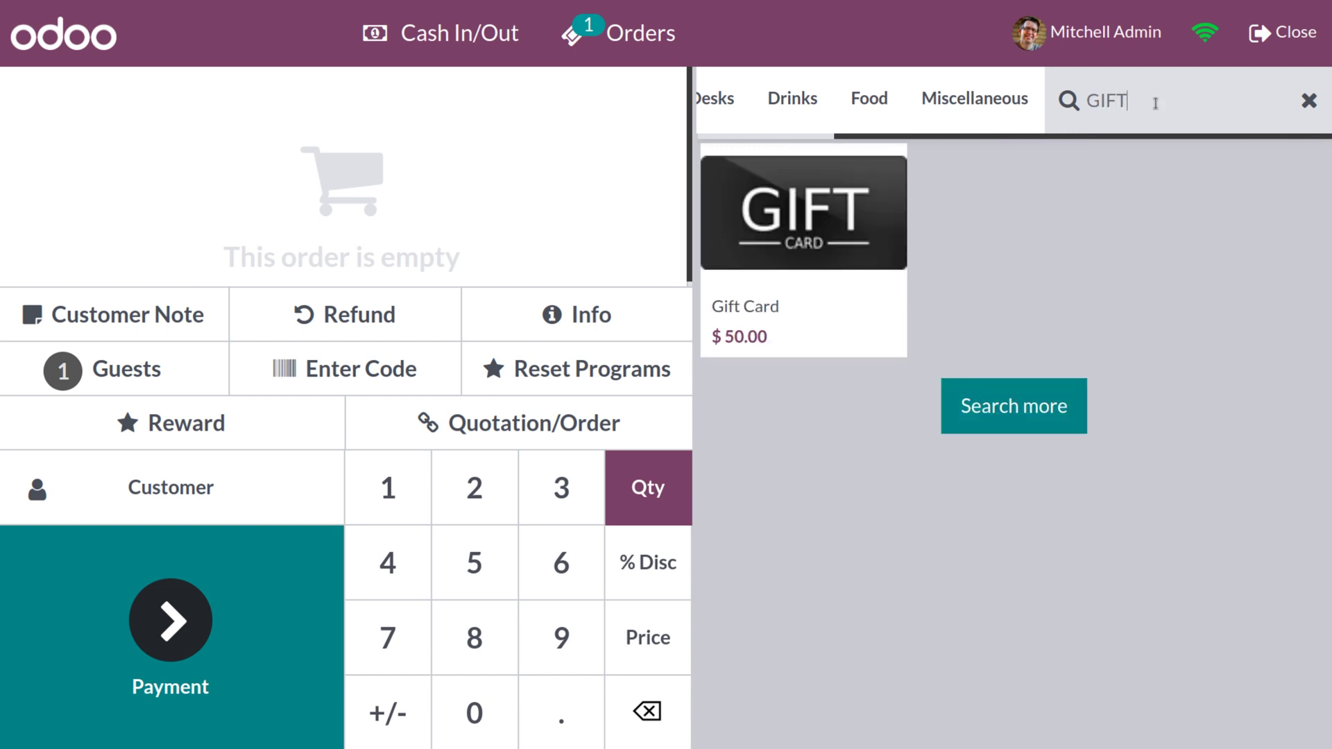
{"action": "left_click", "coordinate": [835, 244]}
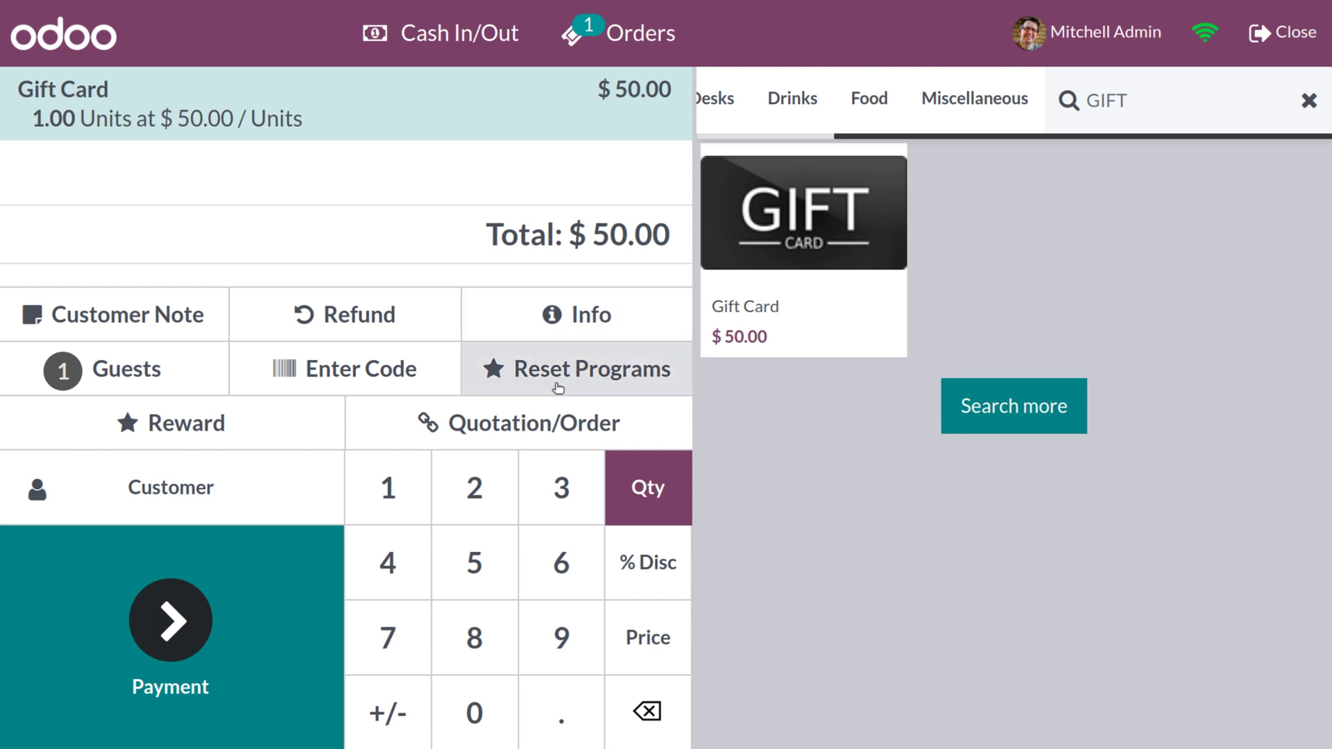
{"action": "left_click", "coordinate": [657, 662]}
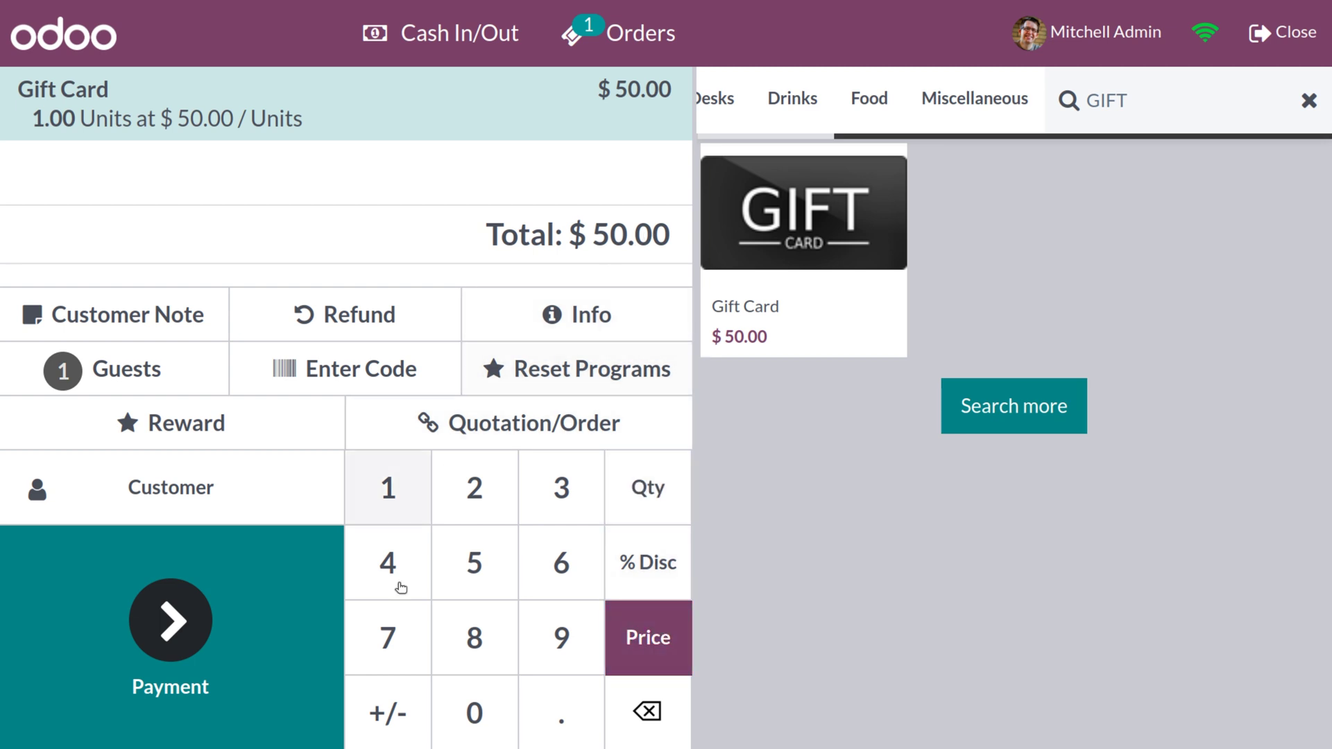
{"action": "left_click", "coordinate": [385, 489]}
{"action": "left_click", "coordinate": [490, 725]}
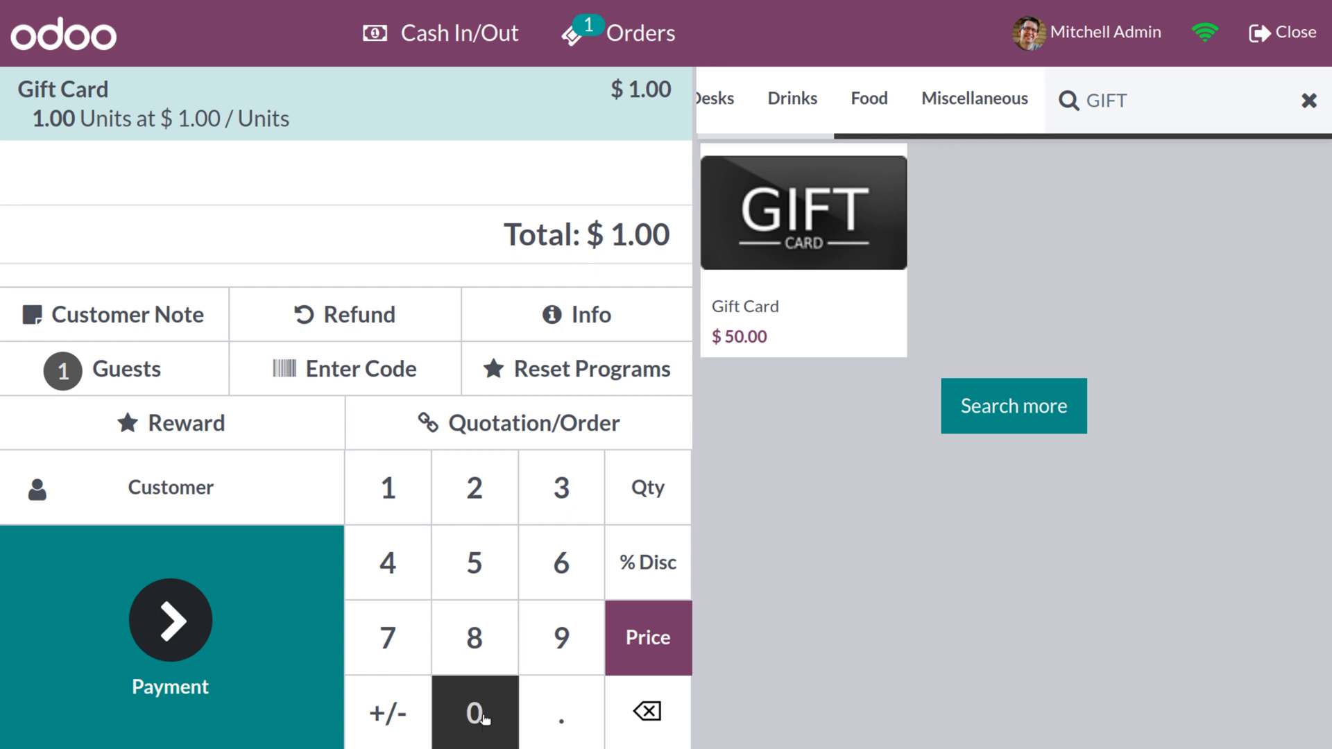
{"action": "left_click", "coordinate": [483, 718]}
{"action": "left_click", "coordinate": [483, 718]}
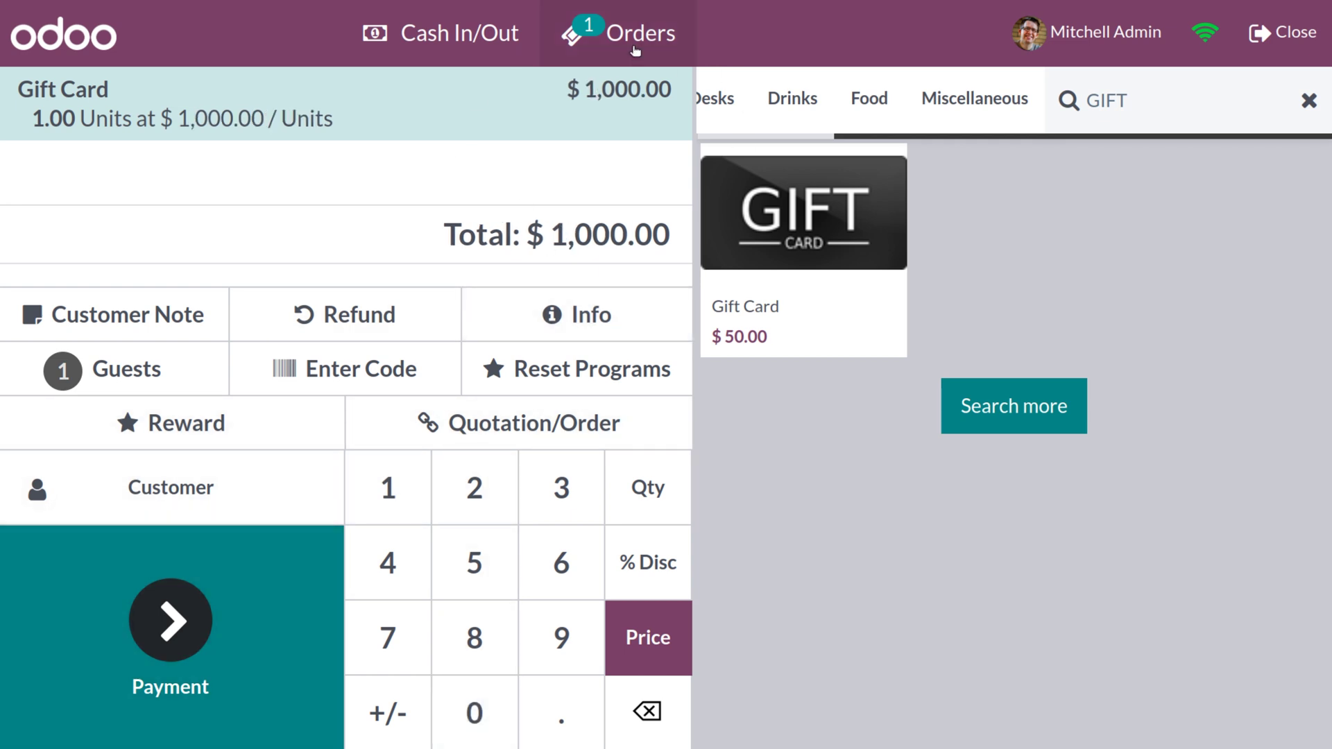
- Pay the $1,000.00 order in cash, validate it, and view the generated gift card PDF
{"action": "left_click", "coordinate": [173, 628]}
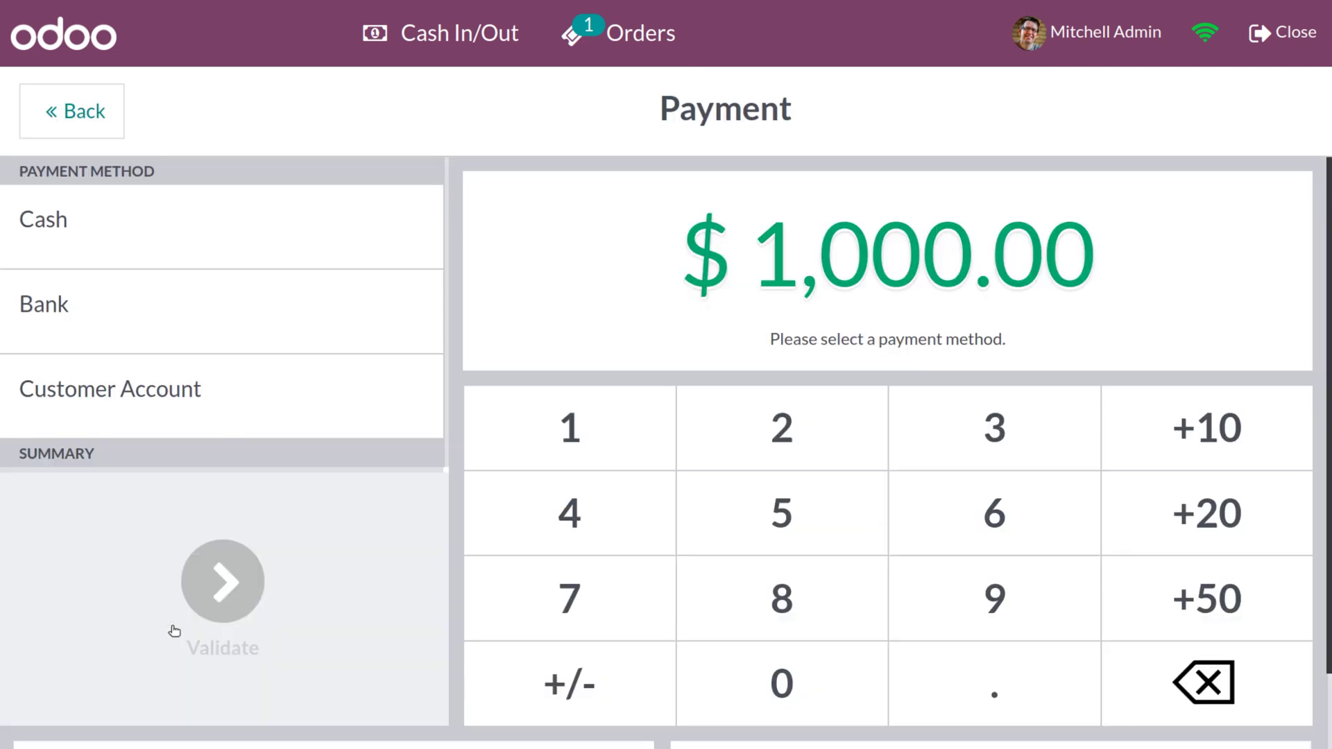
{"action": "left_click", "coordinate": [142, 219]}
{"action": "left_click", "coordinate": [216, 626]}
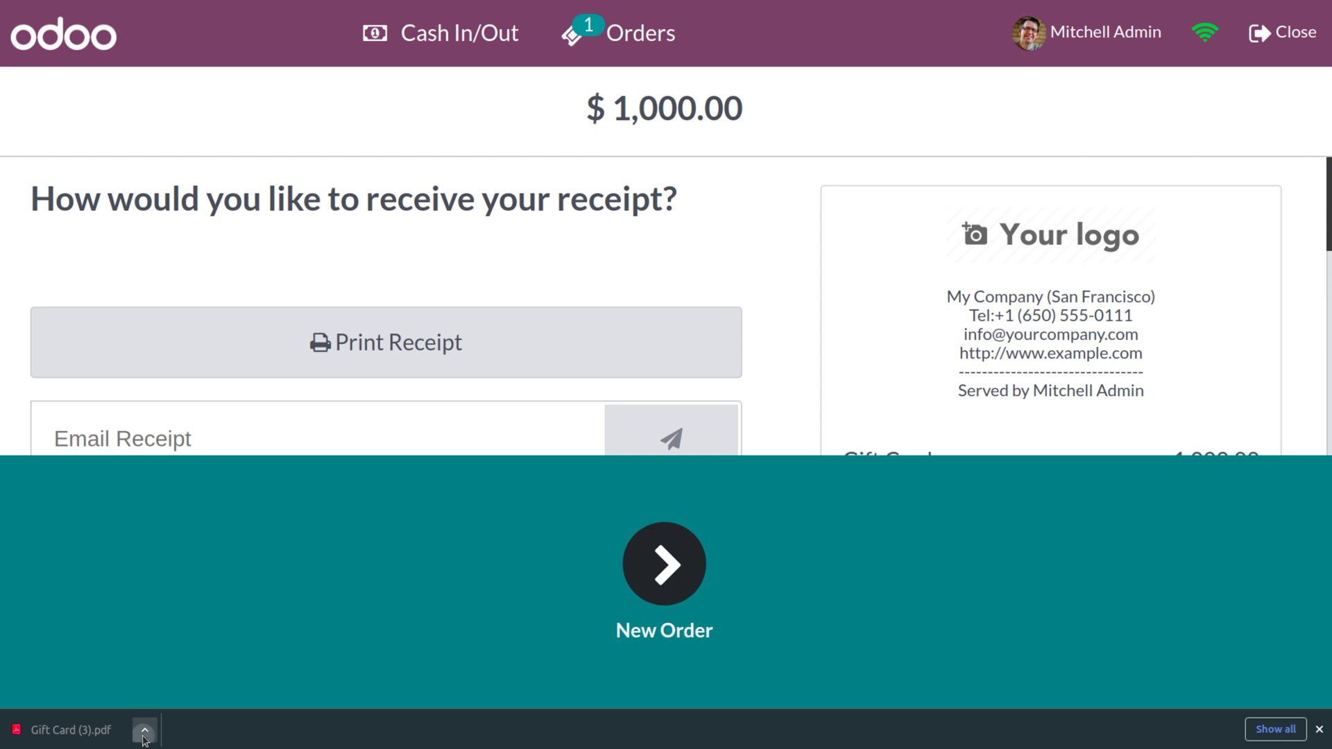
{"action": "left_click", "coordinate": [145, 739]}
{"action": "left_click", "coordinate": [175, 624]}
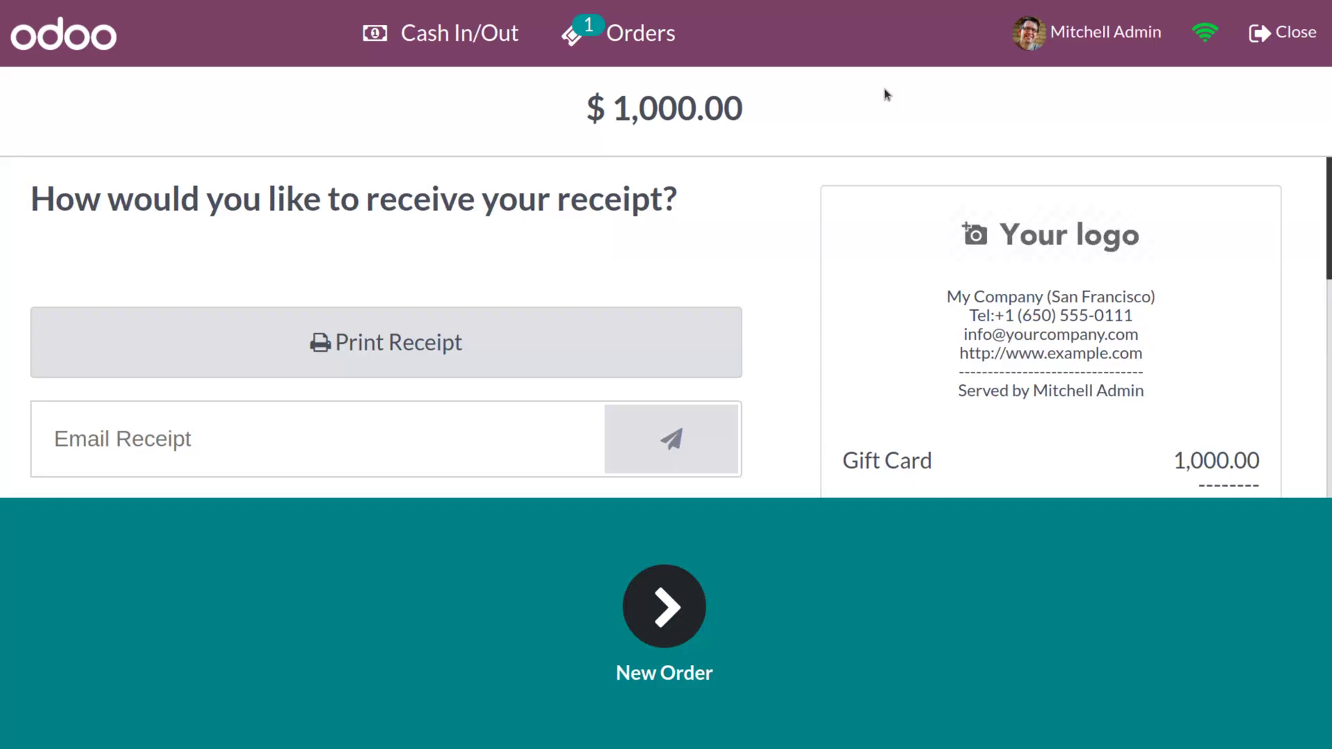
- Close the Shop session, accepting the cash difference, and go back to the dashboard
{"action": "left_click", "coordinate": [1297, 38]}
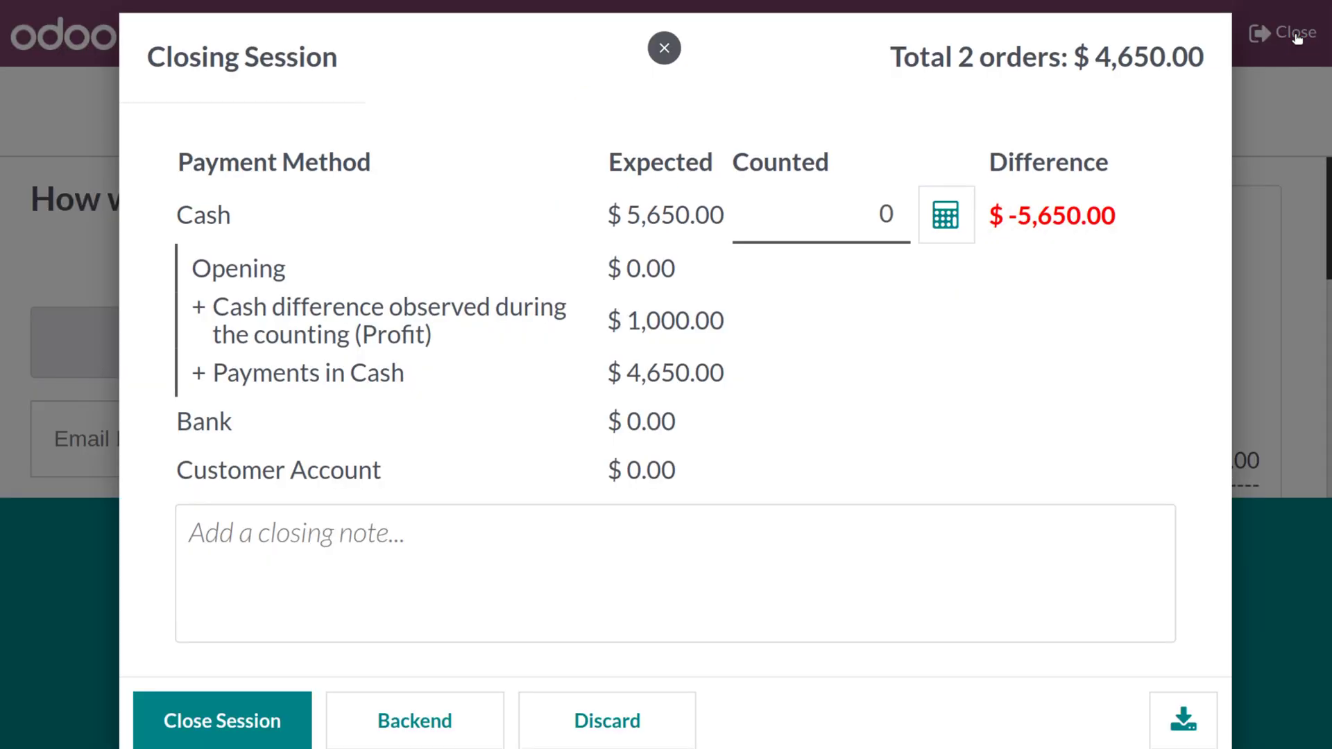
{"action": "left_click", "coordinate": [233, 740]}
{"action": "left_click", "coordinate": [977, 473]}
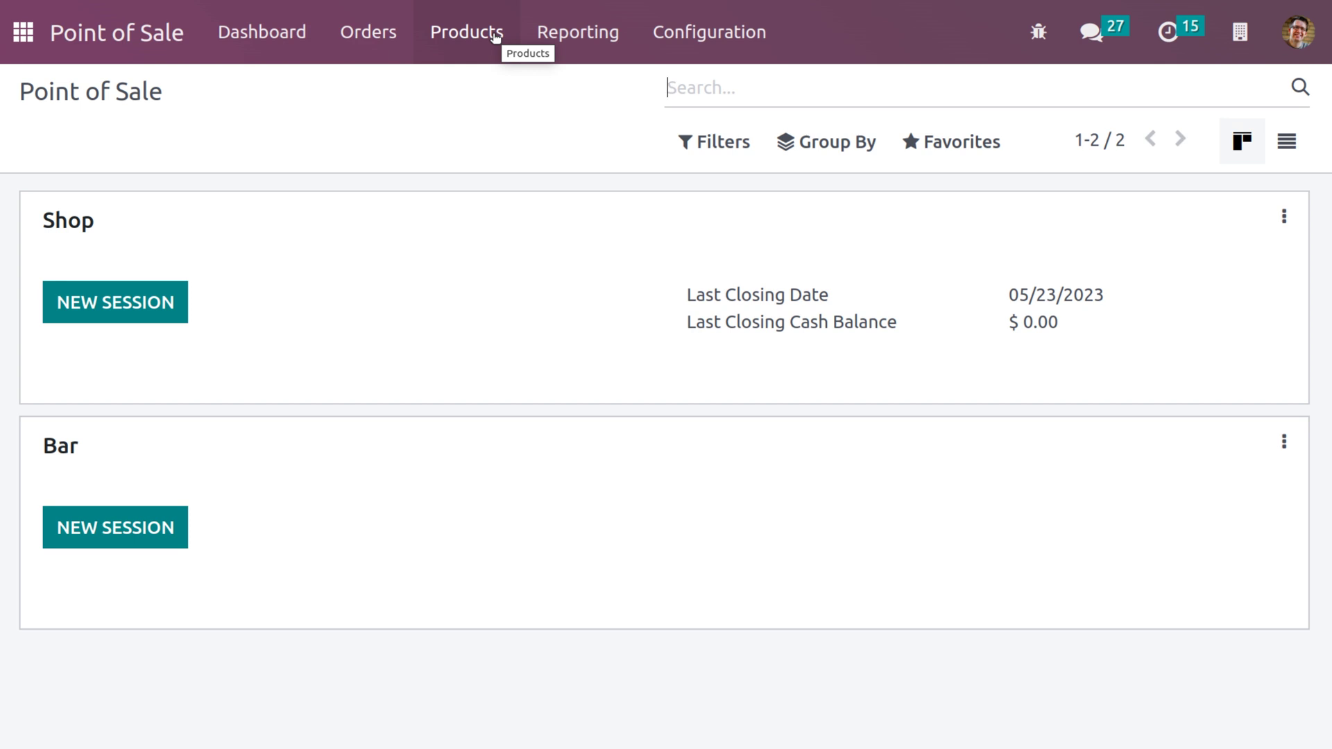
{"action": "left_click", "coordinate": [494, 35]}
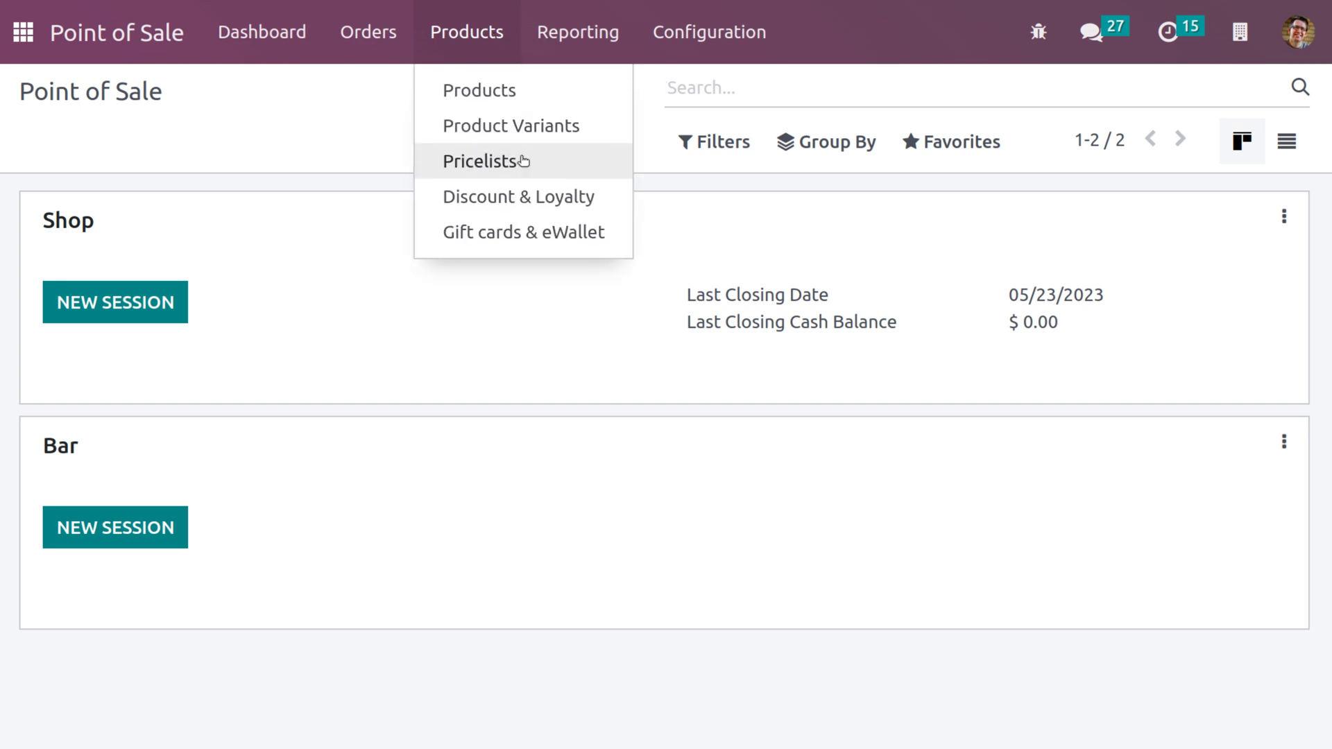
{"action": "left_click", "coordinate": [534, 233]}
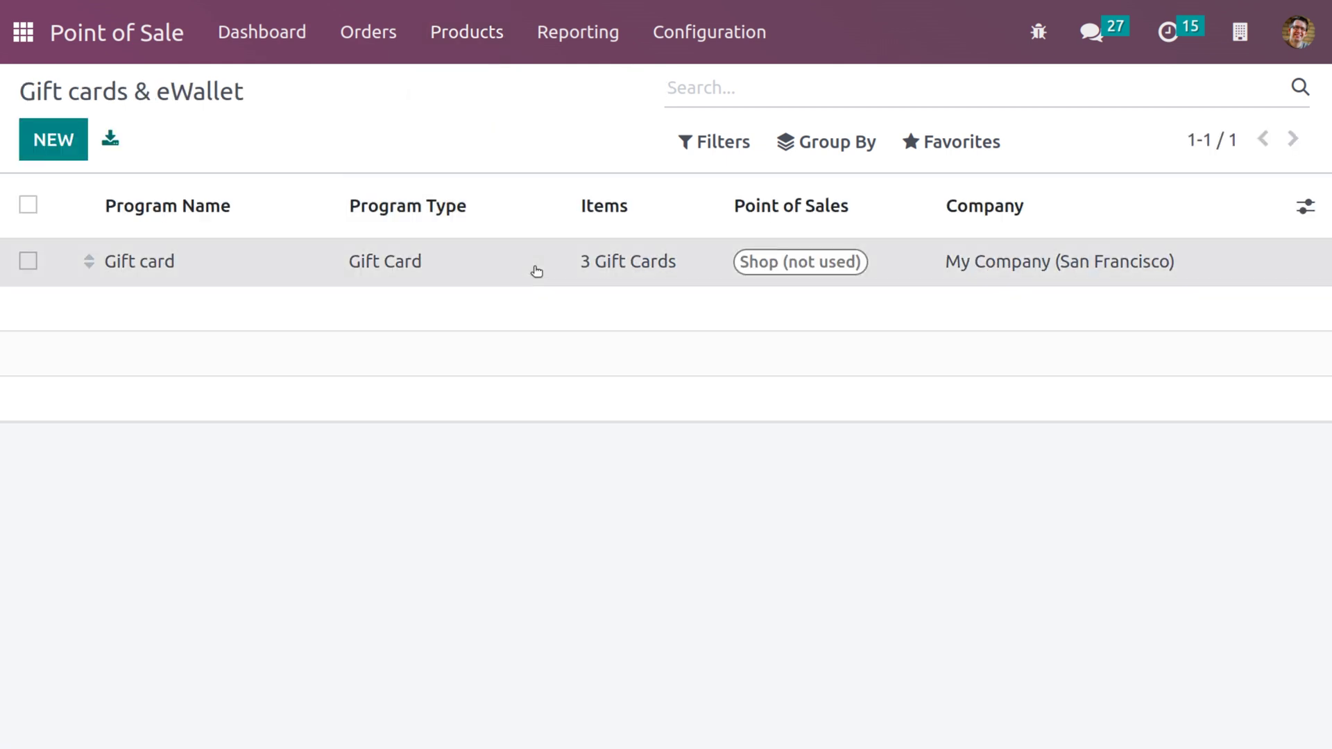
{"action": "left_click", "coordinate": [537, 271]}
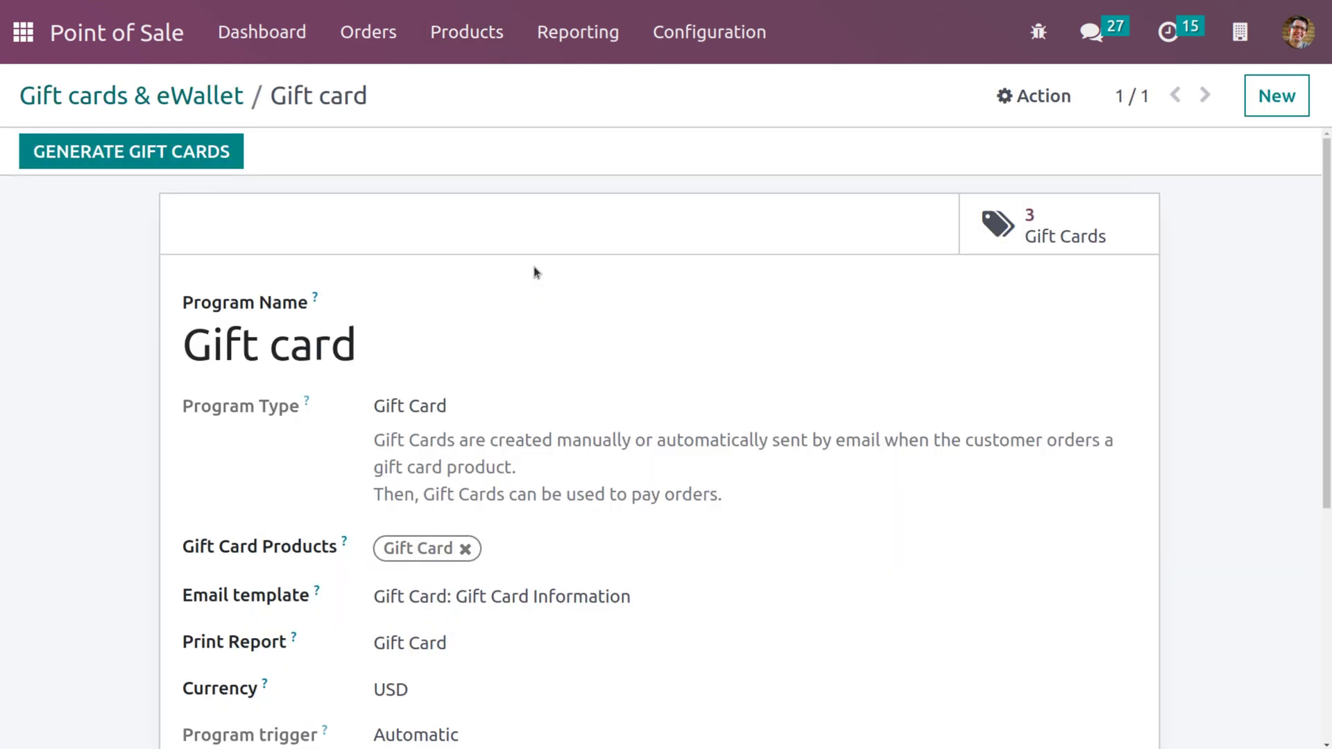
{"action": "left_click", "coordinate": [1033, 236]}
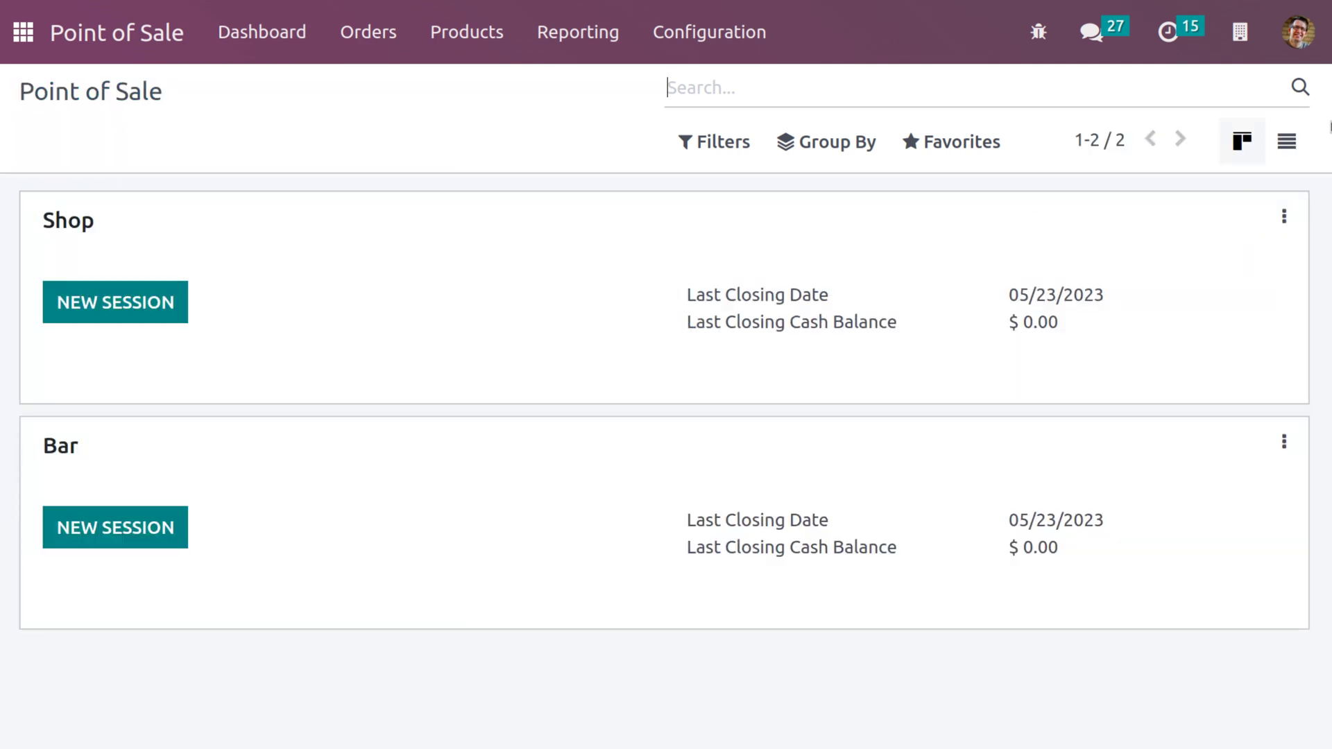
- Create a new point of sale named 'NYC SHOP' from the list view and save it
{"action": "left_click", "coordinate": [1291, 151]}
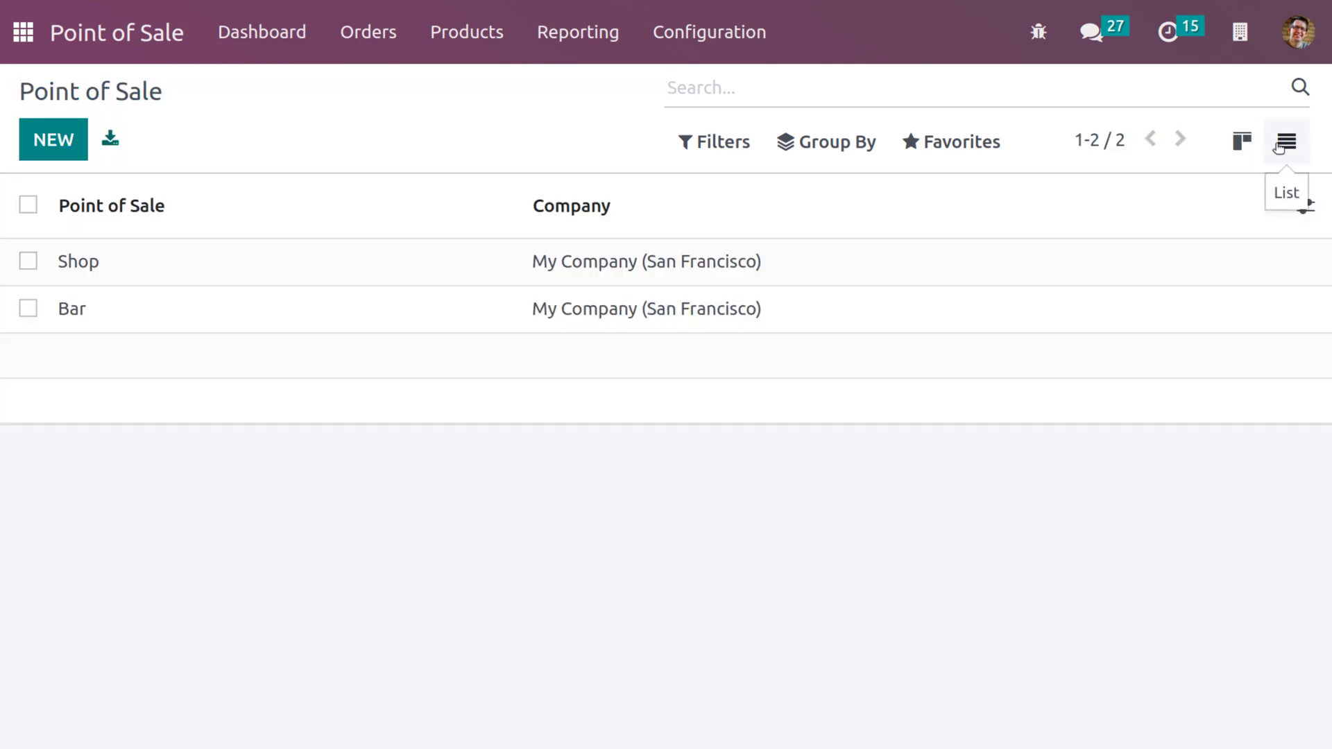
{"action": "left_click", "coordinate": [79, 137]}
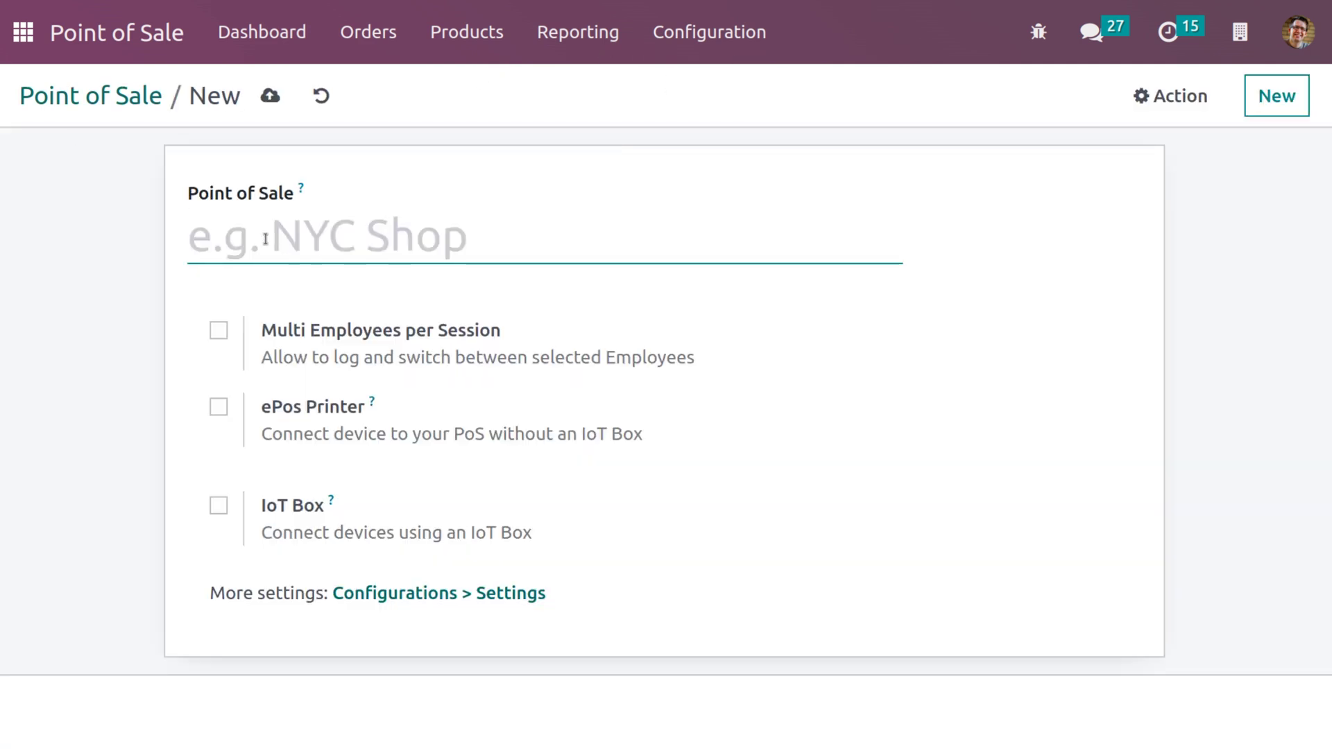
{"action": "type", "text": "NY"}
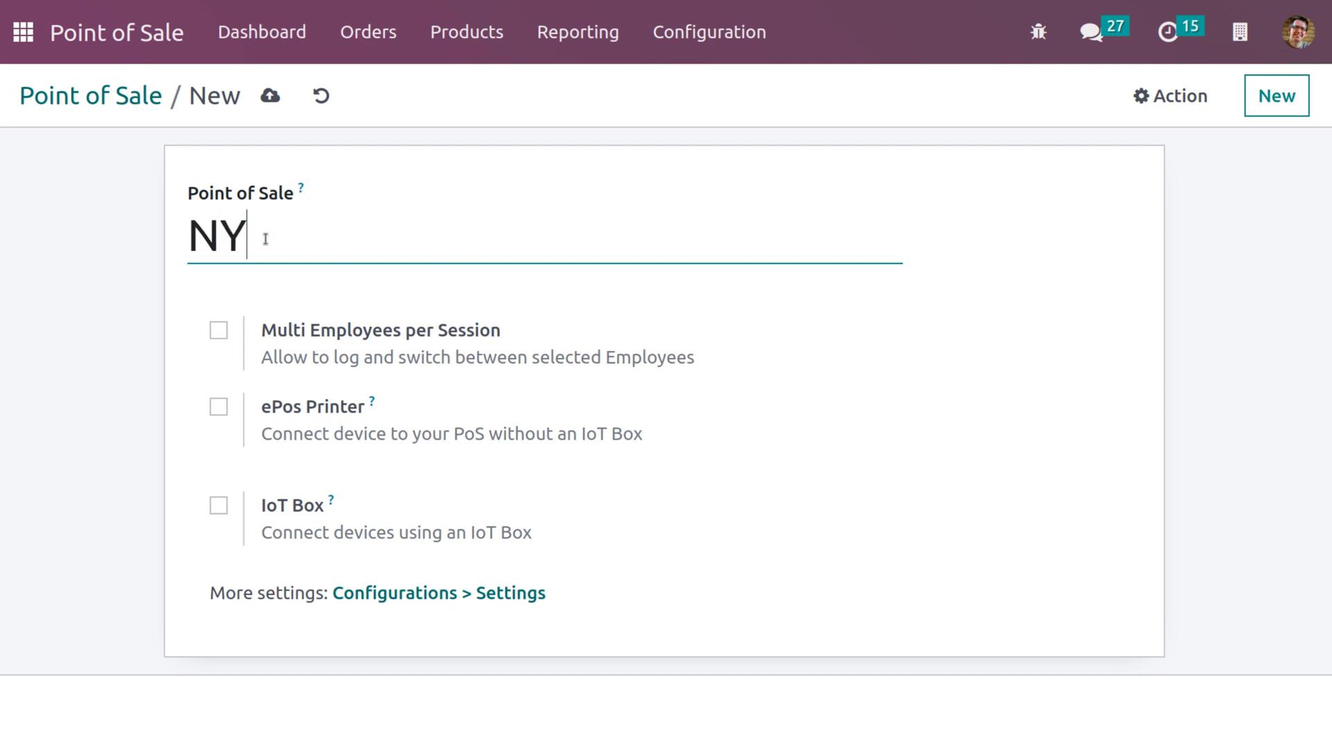
{"action": "type", "text": "C SHOP"}
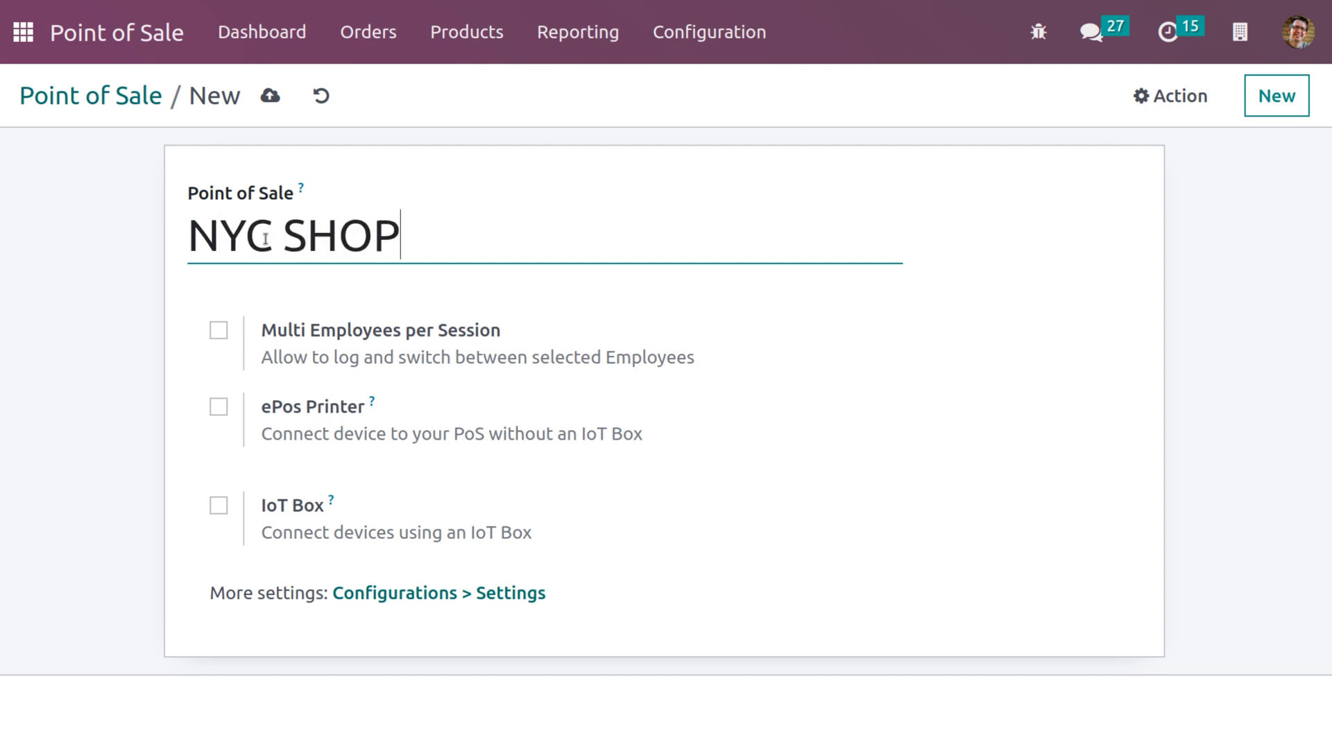
{"action": "left_click", "coordinate": [270, 95]}
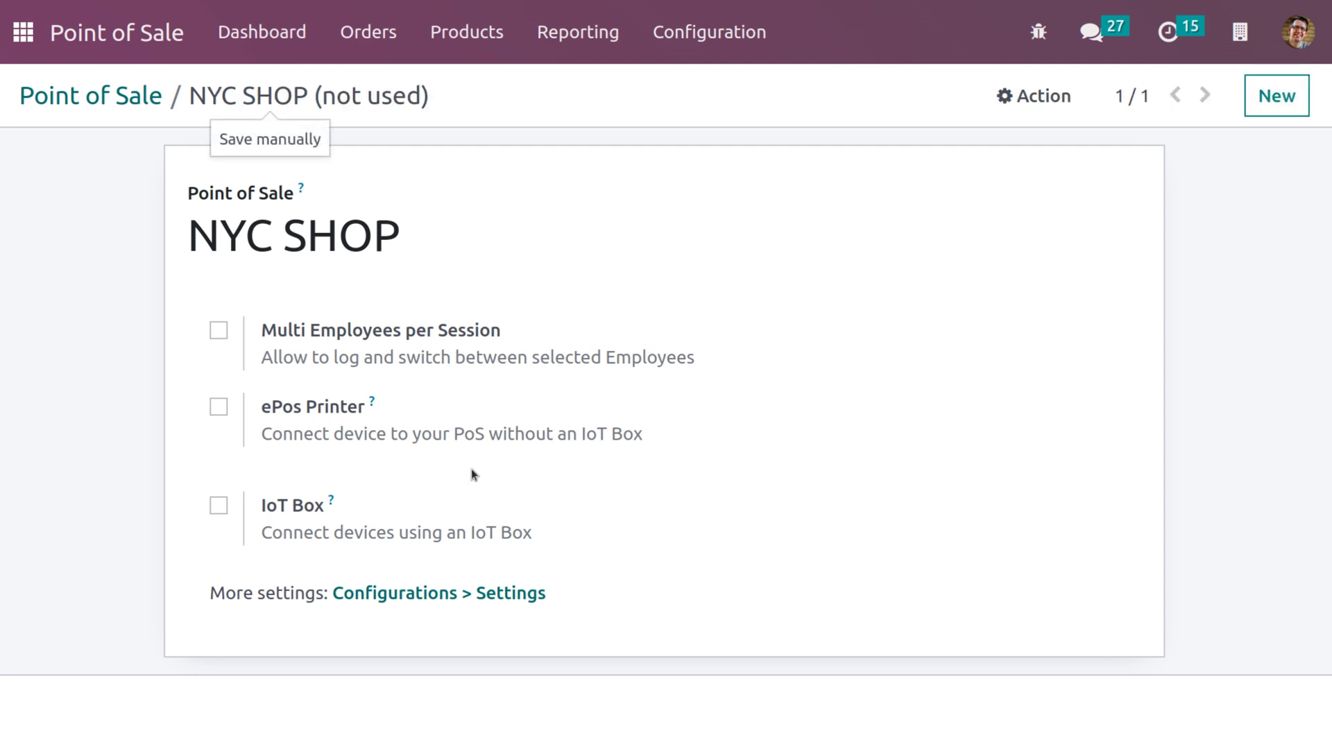
- Switch NYC SHOP's gift card option from Generate PDF cards to Scan existing cards and save
{"action": "left_click", "coordinate": [512, 597]}
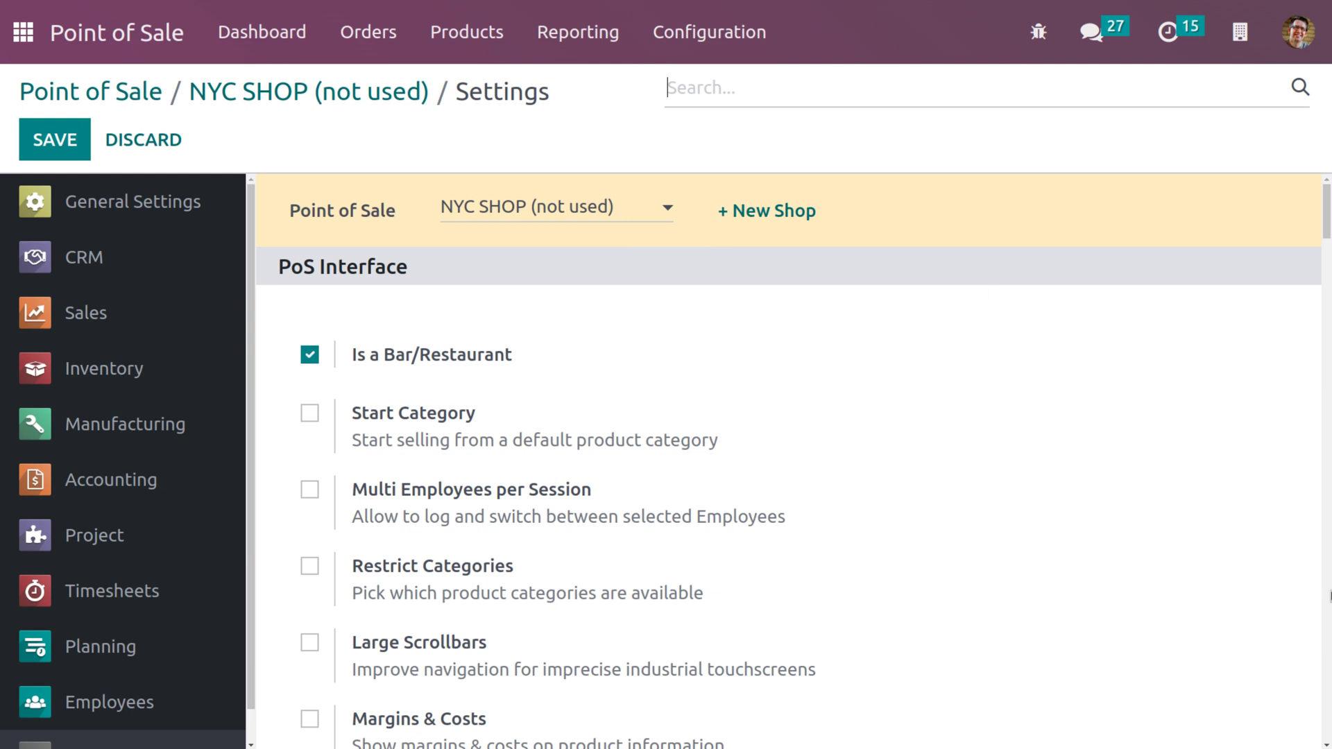
{"action": "scroll", "coordinate": [1329, 662], "scroll_direction": "down", "scroll_amount": 6}
{"action": "scroll", "coordinate": [1329, 662], "scroll_direction": "down", "scroll_amount": 15}
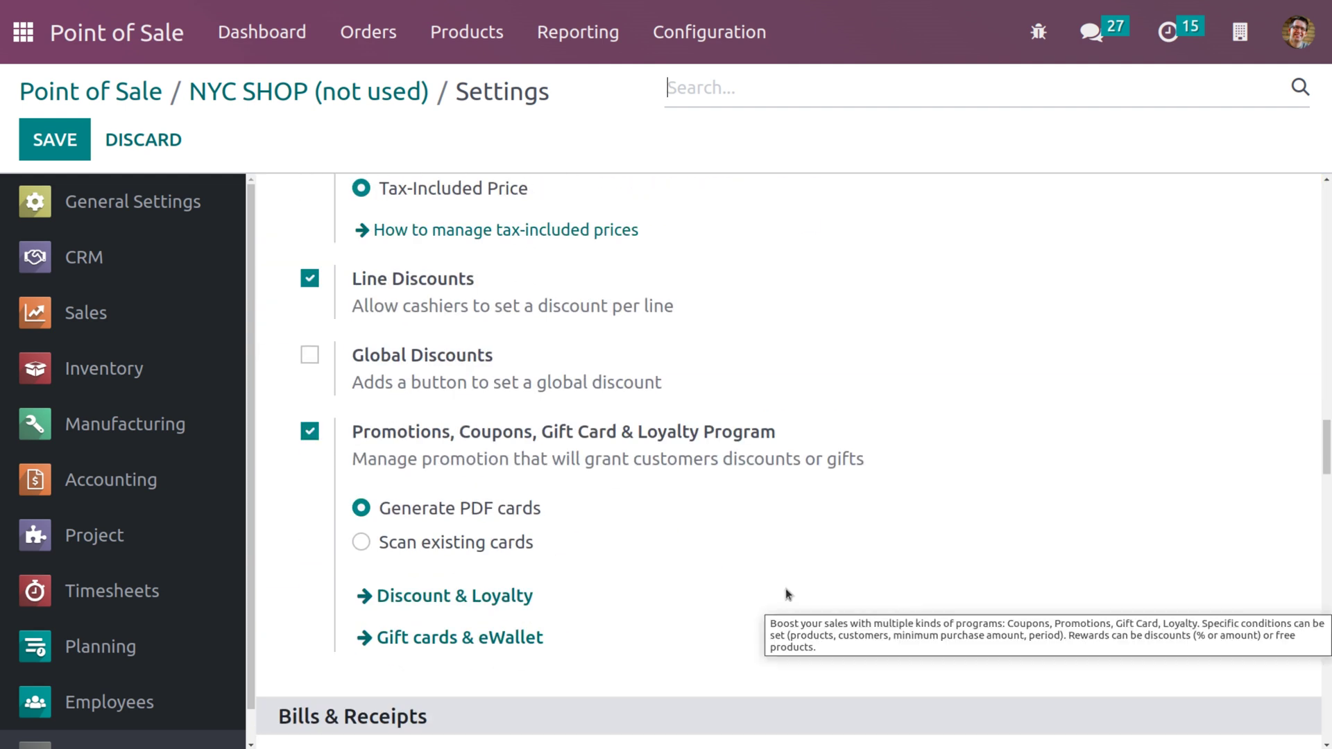
{"action": "mouse_move", "coordinate": [458, 461]}
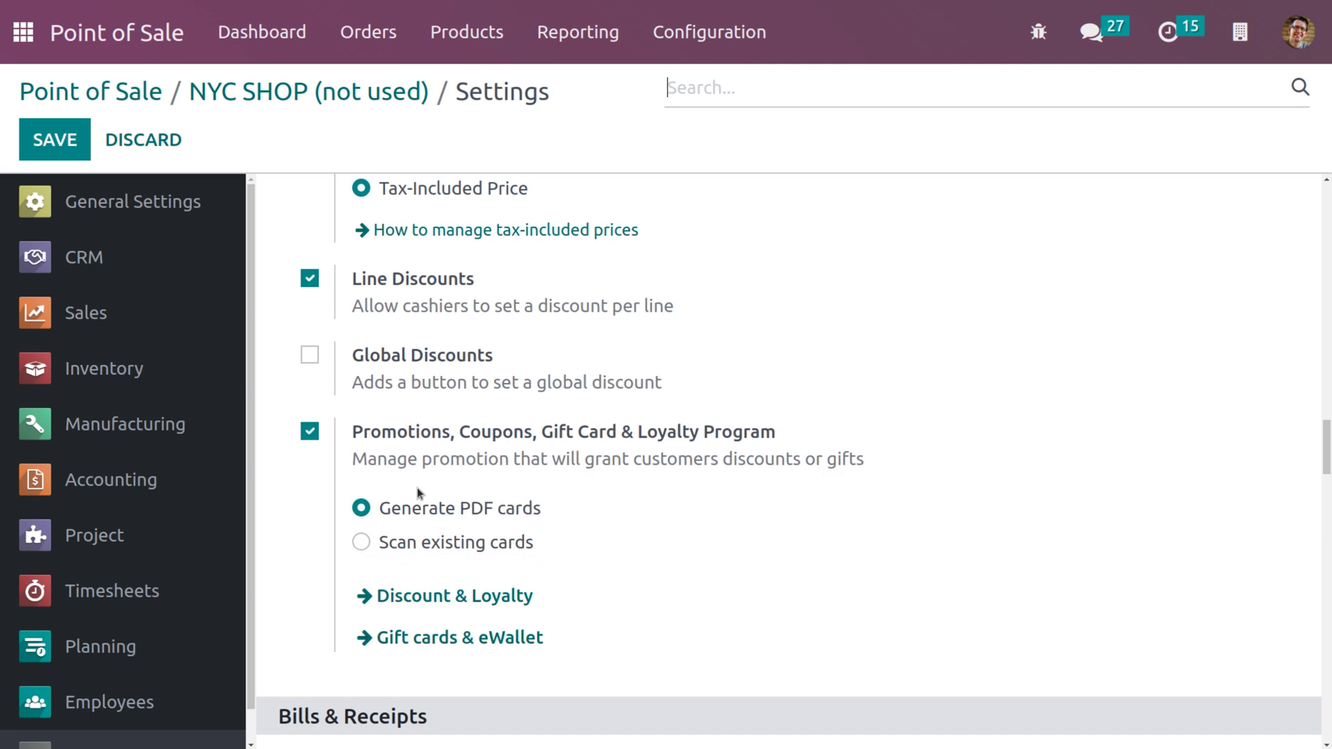
{"action": "left_click", "coordinate": [361, 542]}
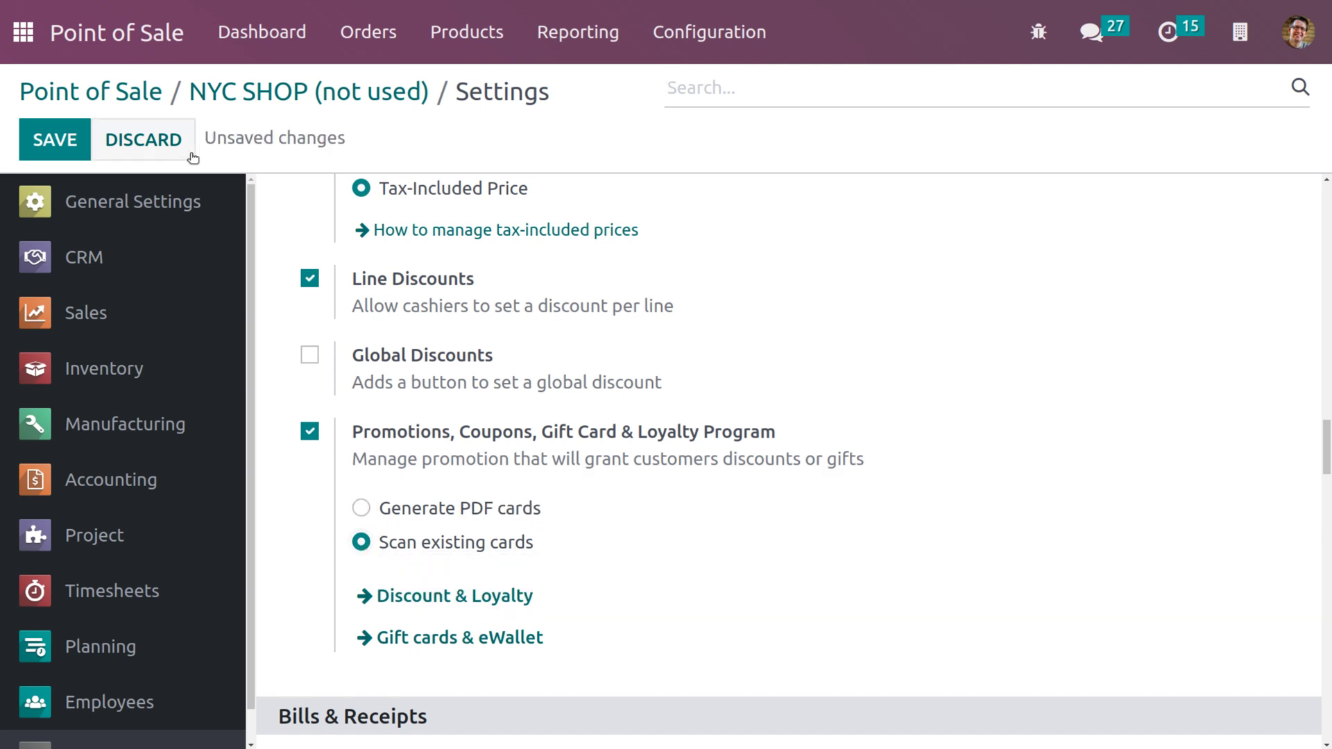
{"action": "left_click", "coordinate": [57, 141]}
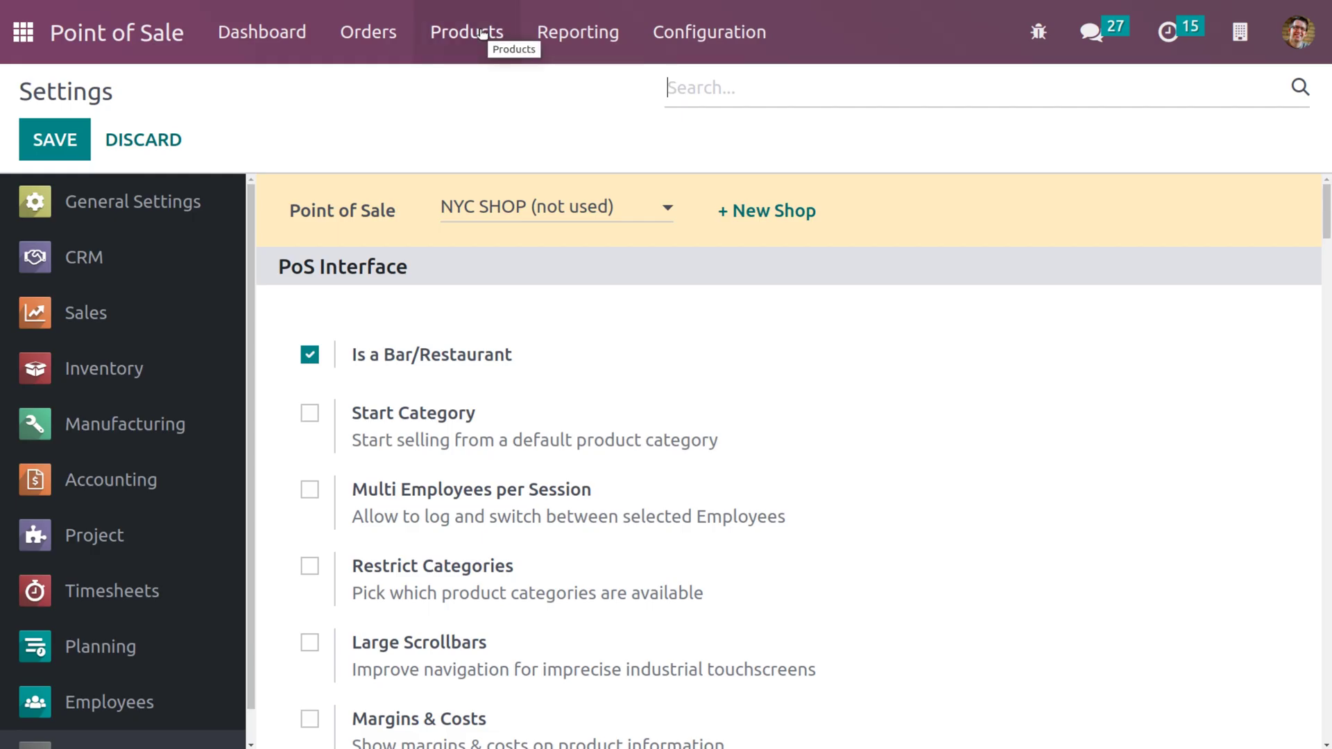
- Start a new program from the Gift cards & eWallet programs page
{"action": "left_click", "coordinate": [469, 34]}
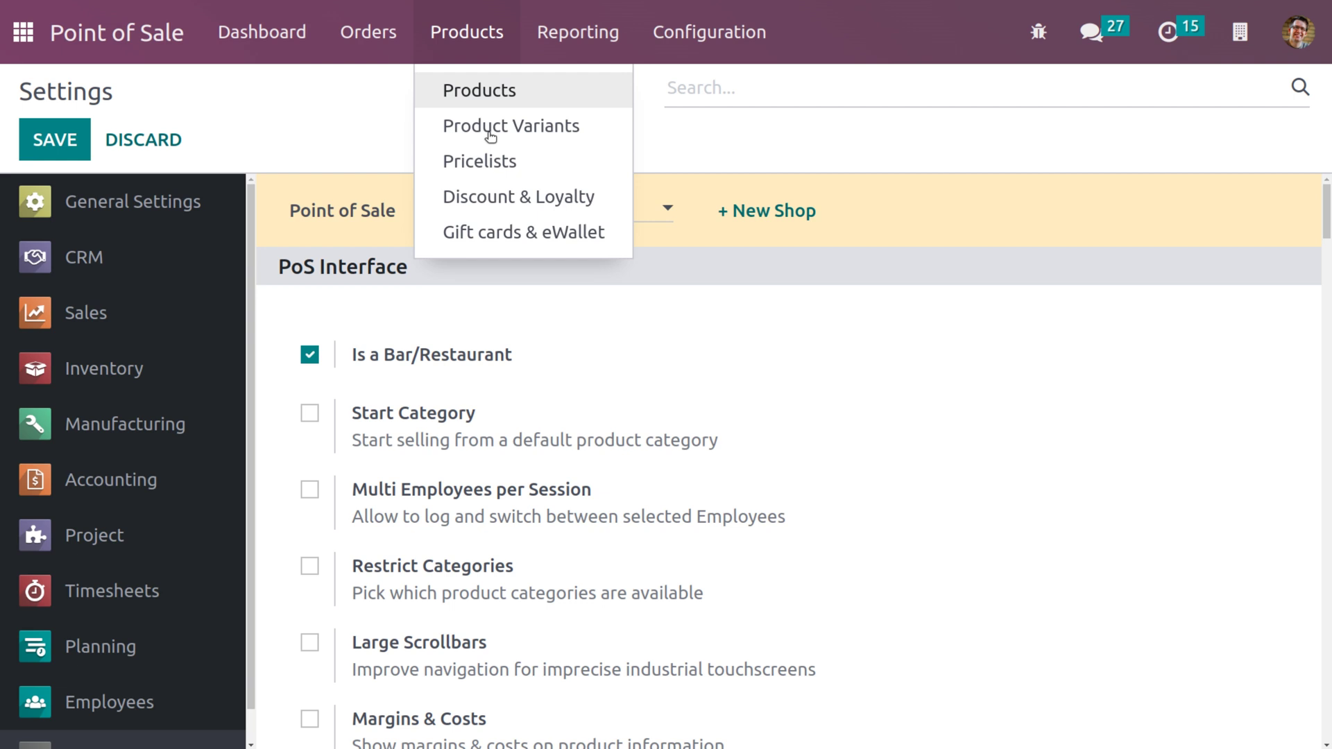
{"action": "left_click", "coordinate": [497, 233]}
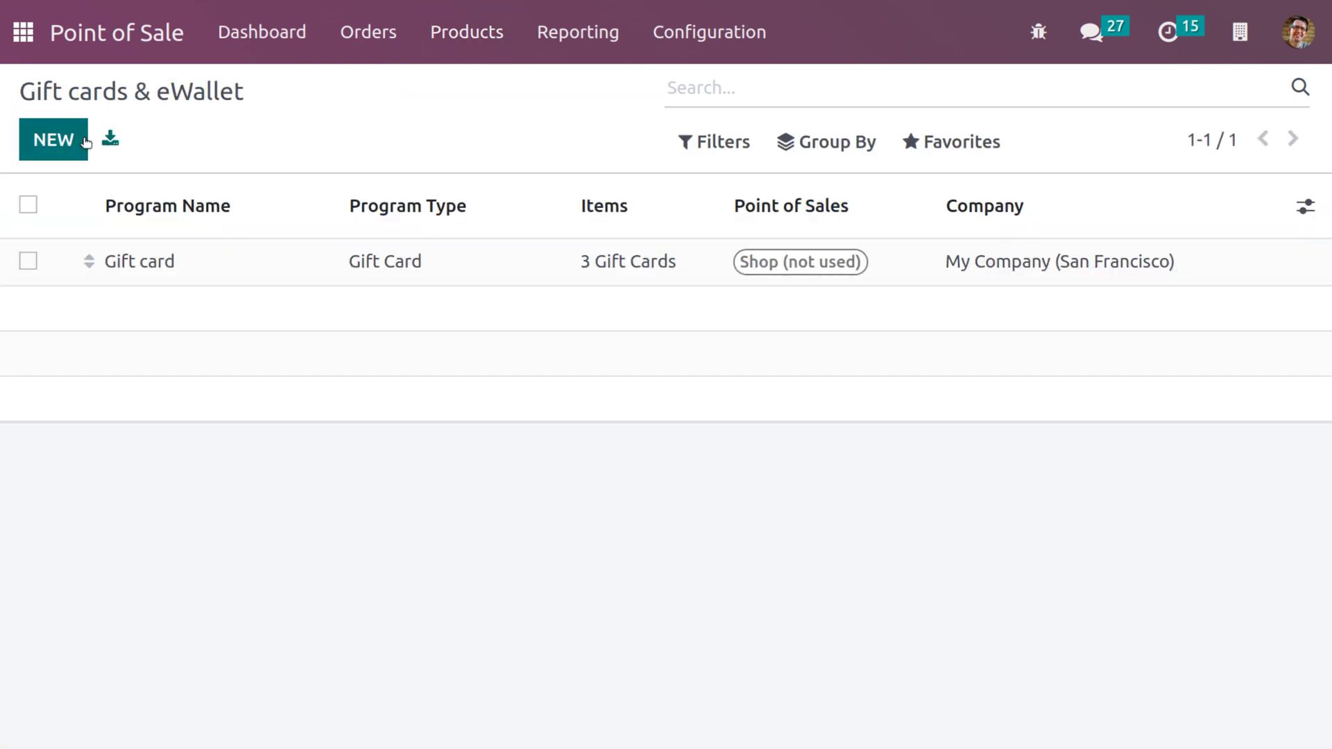
{"action": "left_click", "coordinate": [53, 140]}
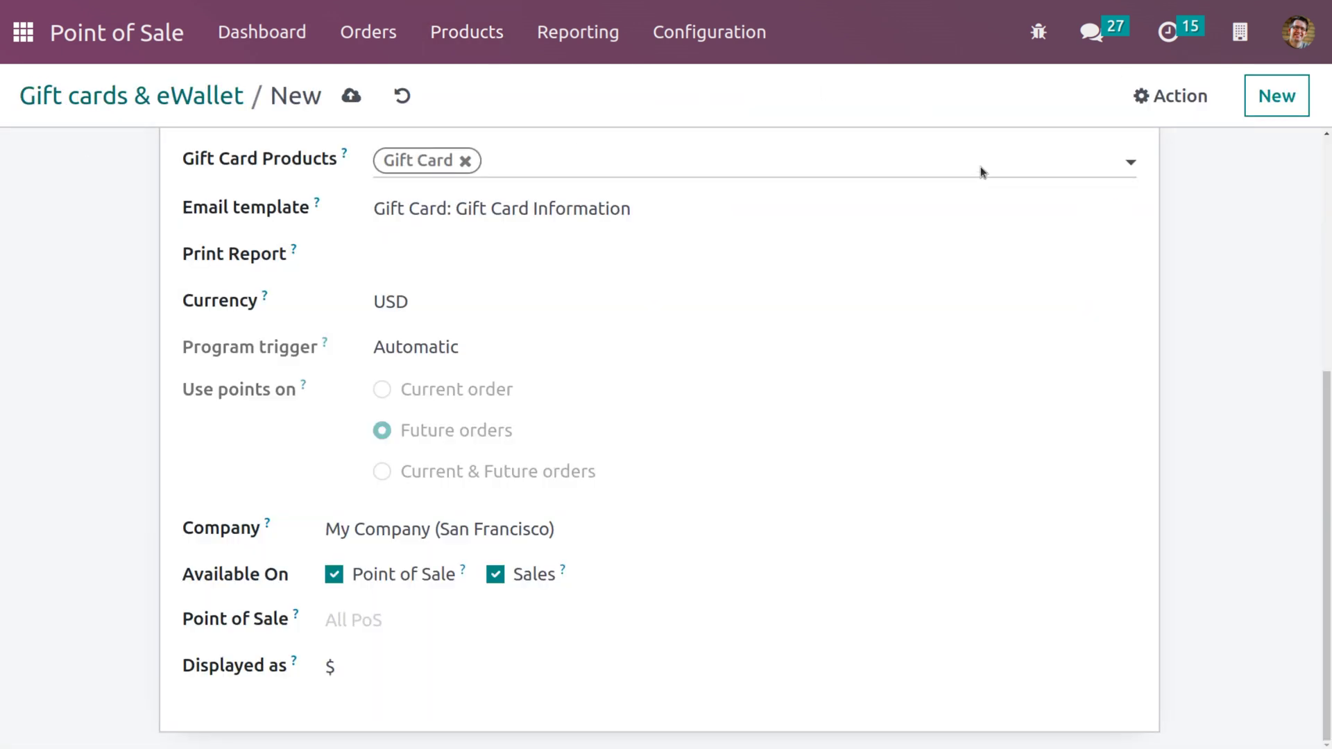
{"action": "left_click", "coordinate": [1327, 134]}
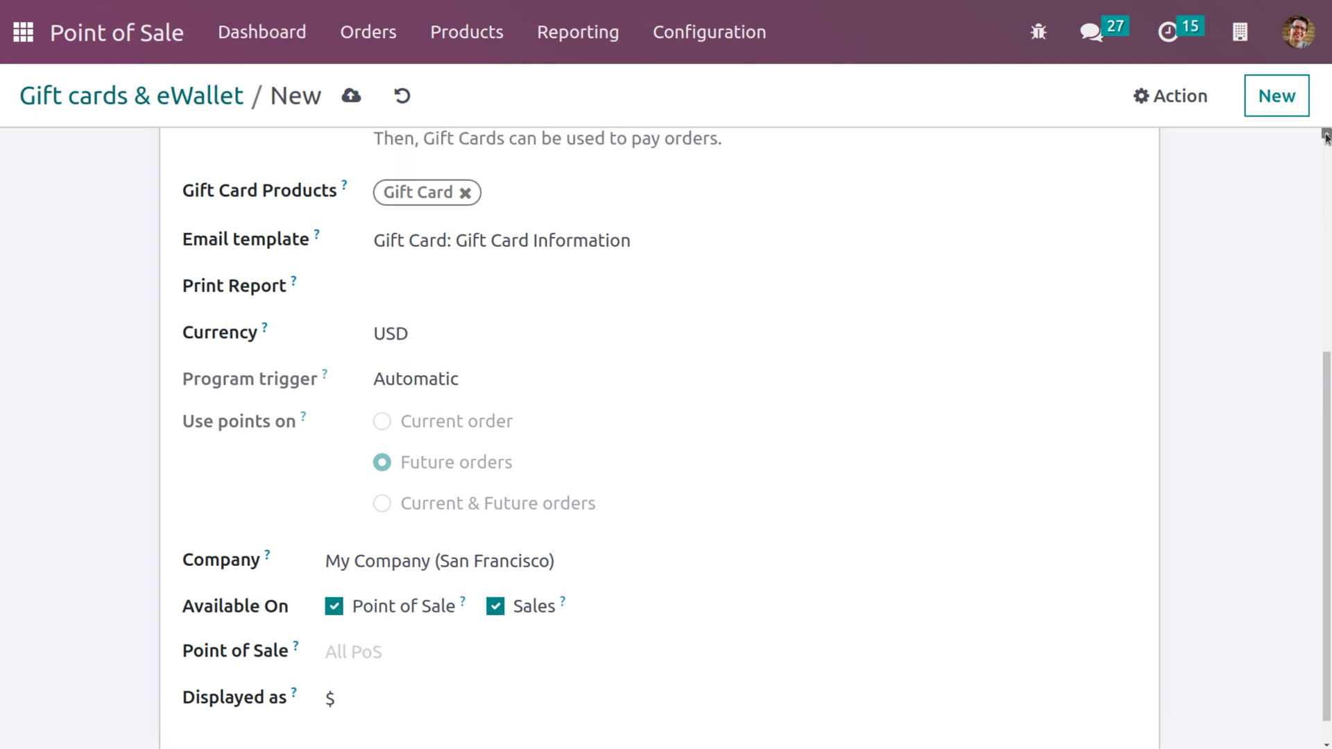
{"action": "left_click", "coordinate": [1327, 134]}
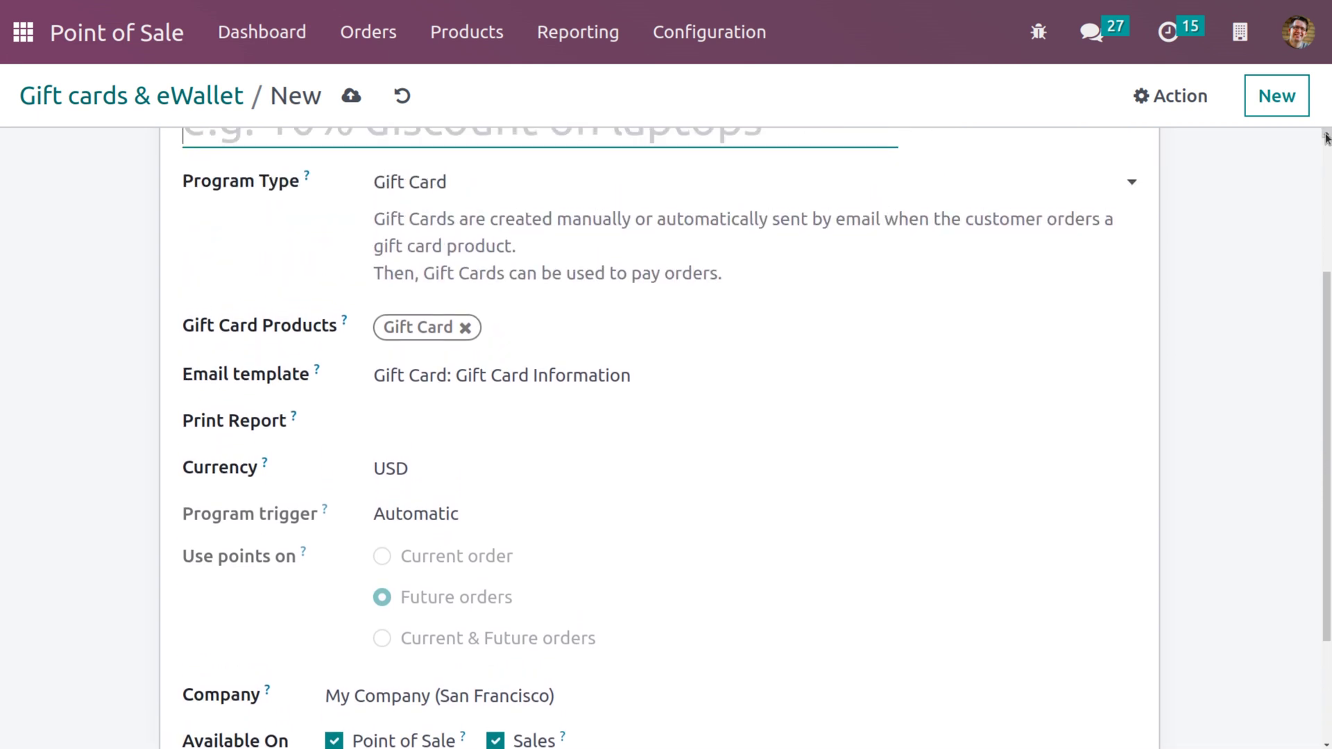
{"action": "left_click", "coordinate": [1327, 134]}
{"action": "left_click", "coordinate": [1326, 133]}
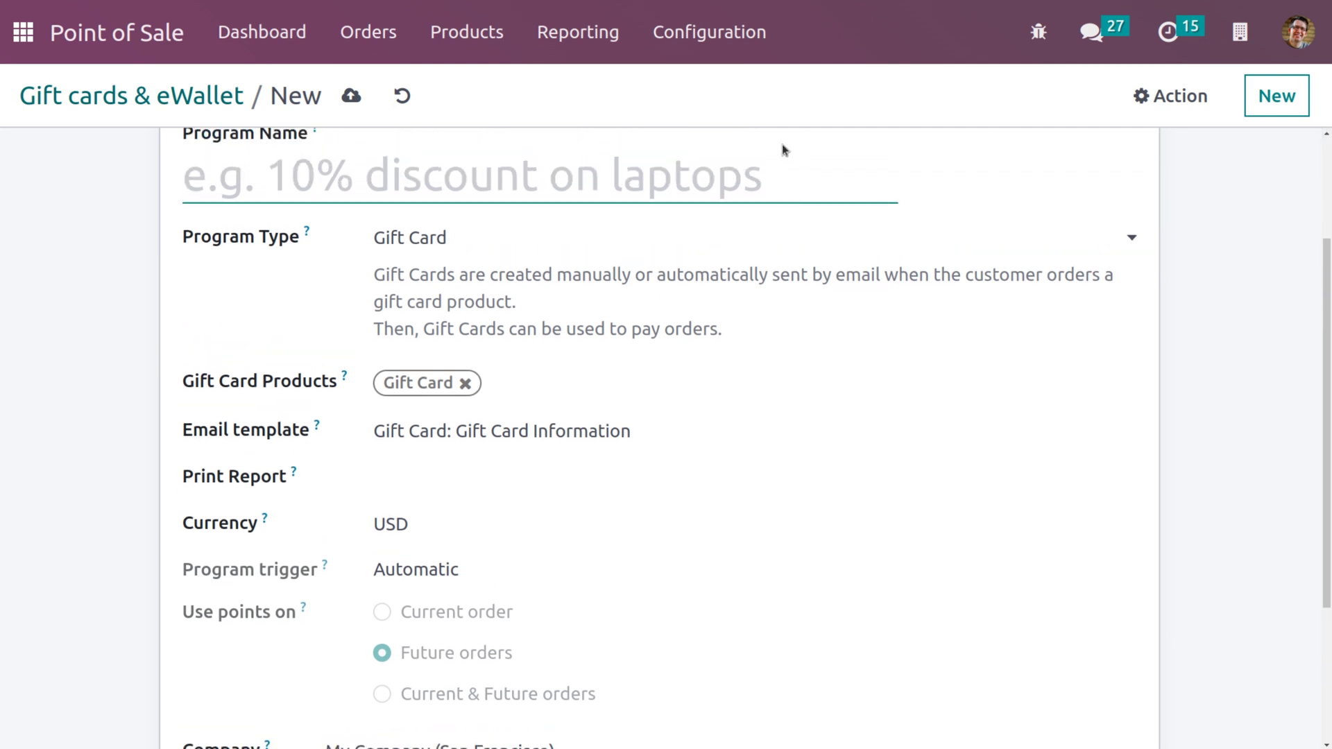
- Name the program GIFT CARD, restrict it to the NYC SHOP point of sale, and save
{"action": "type", "text": "GI"}
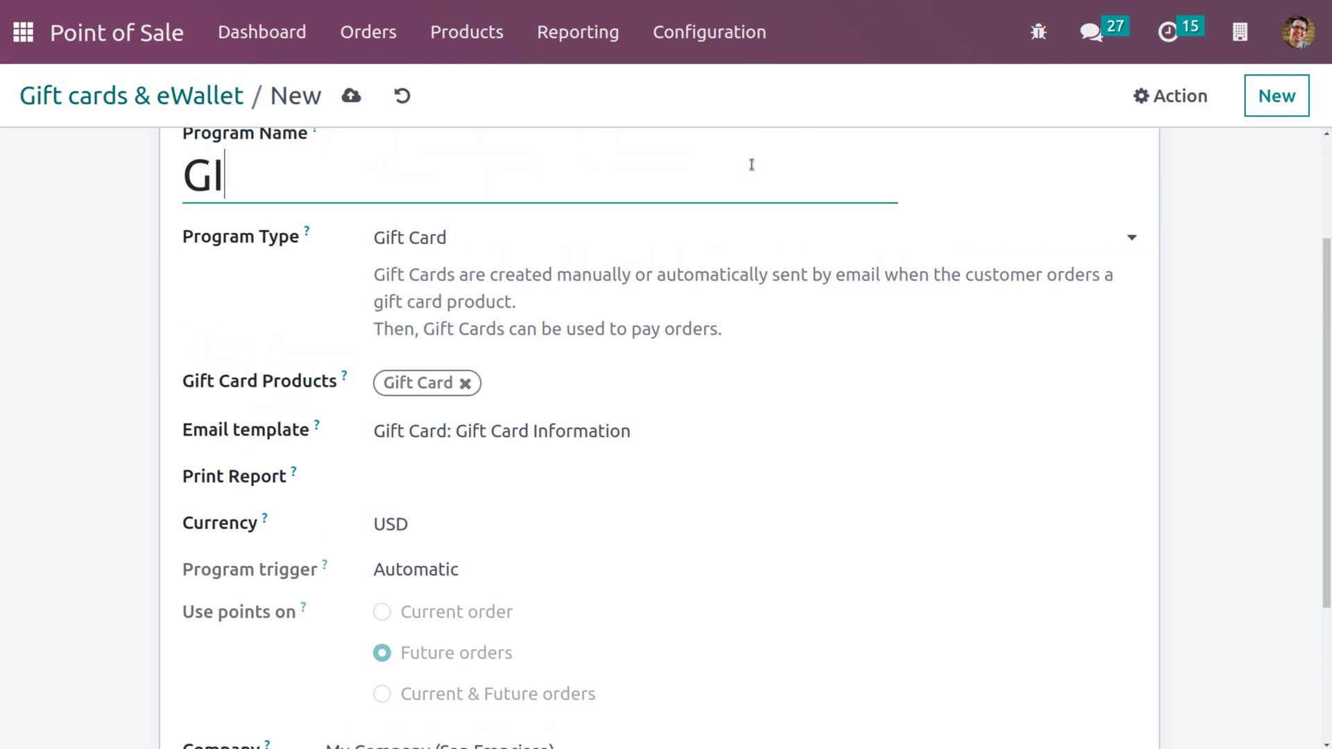
{"action": "type", "text": "FT CARD"}
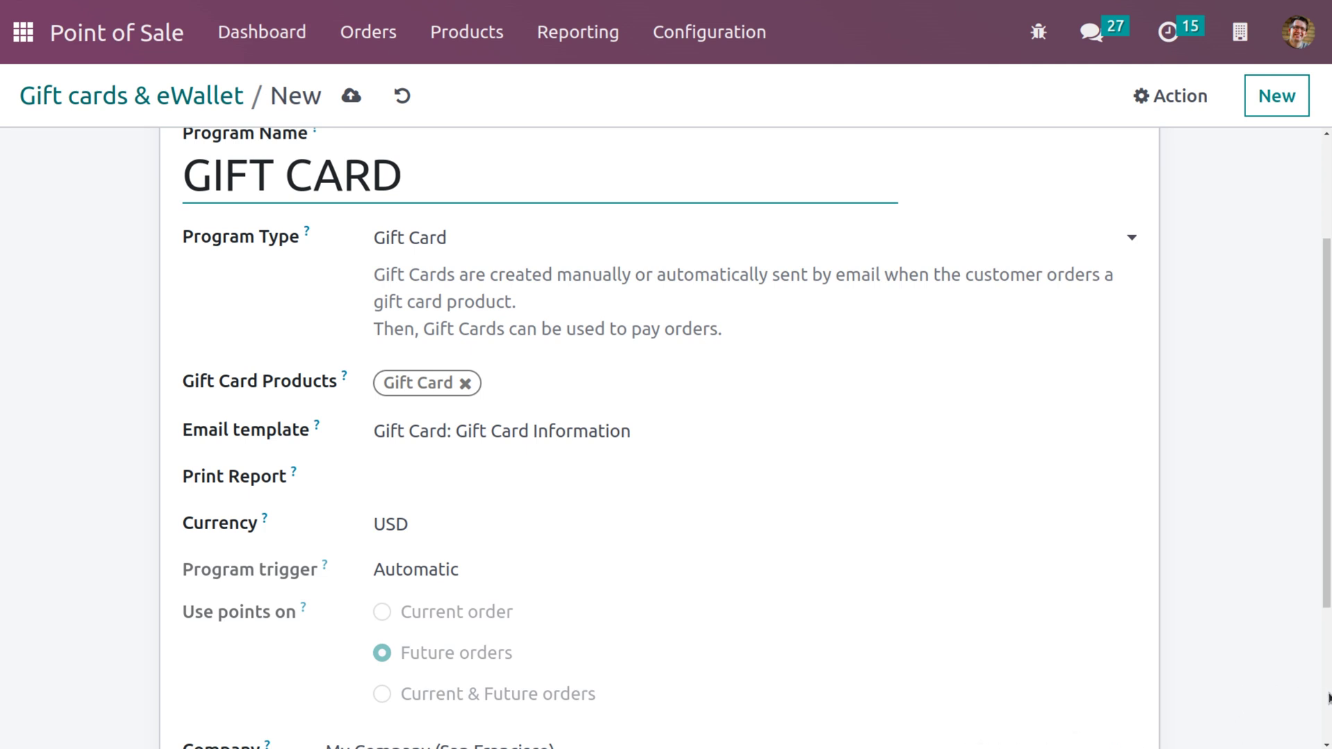
{"action": "scroll", "coordinate": [756, 437], "scroll_direction": "down", "scroll_amount": 1}
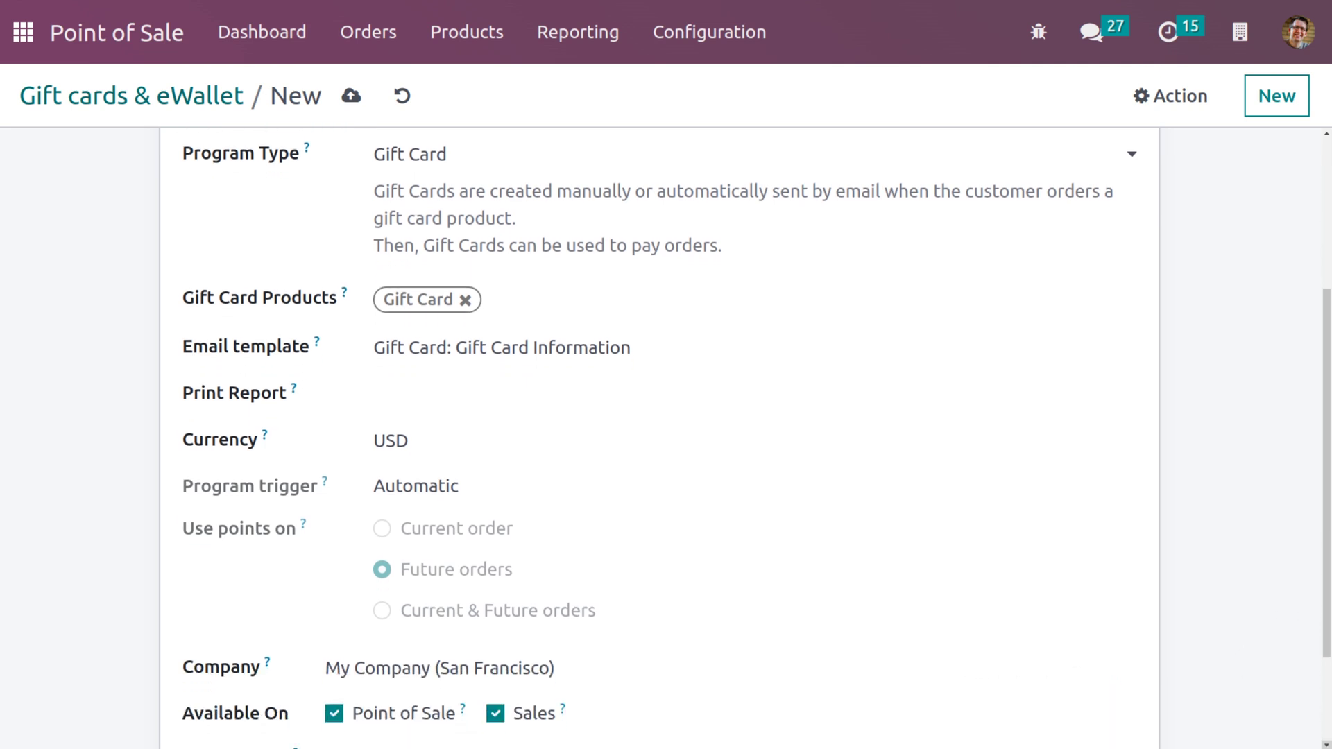
{"action": "scroll", "coordinate": [756, 437], "scroll_direction": "down", "scroll_amount": 1}
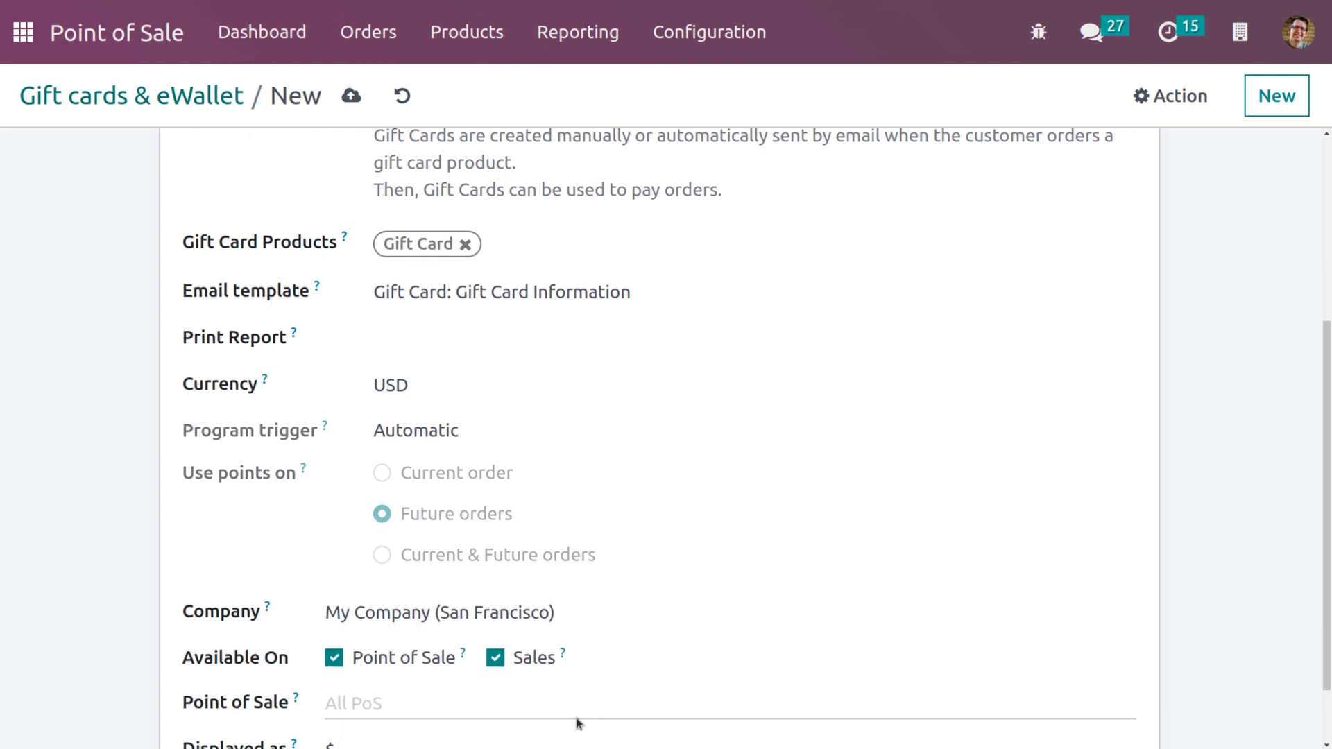
{"action": "left_click", "coordinate": [549, 702]}
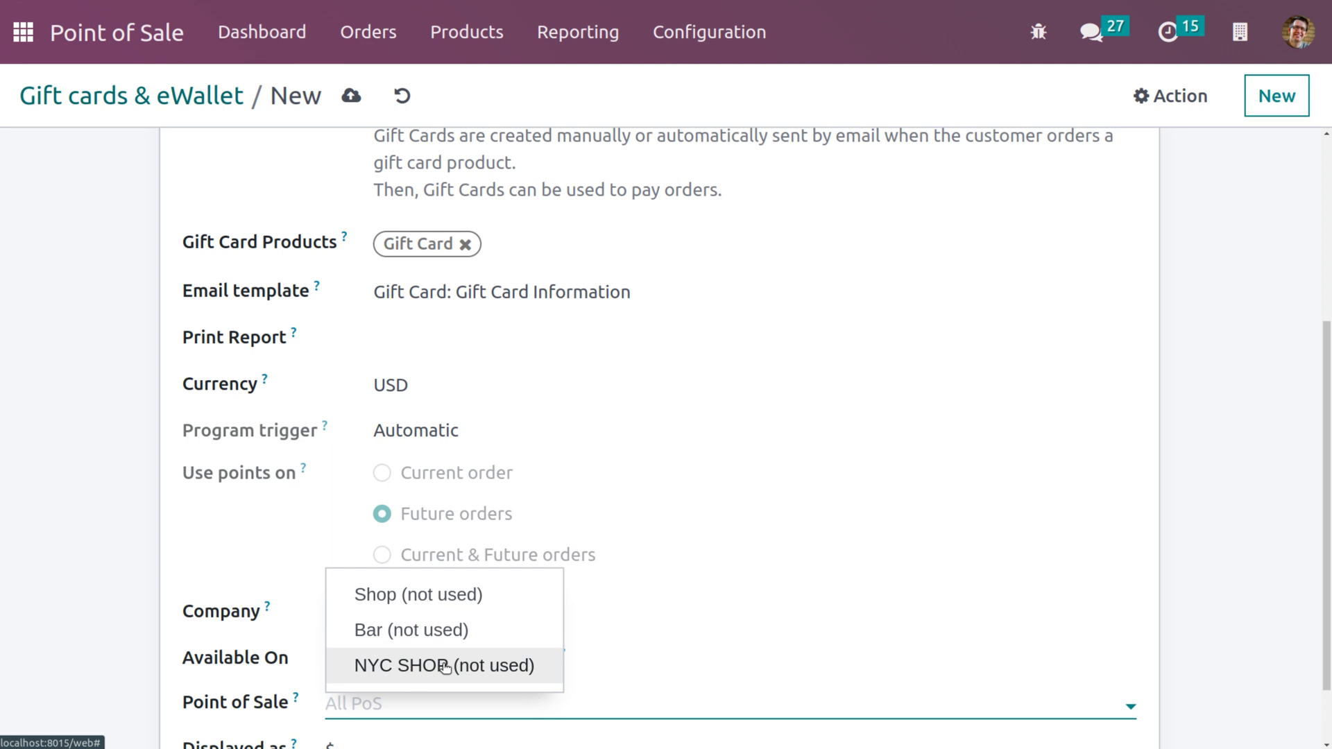
{"action": "left_click", "coordinate": [445, 667]}
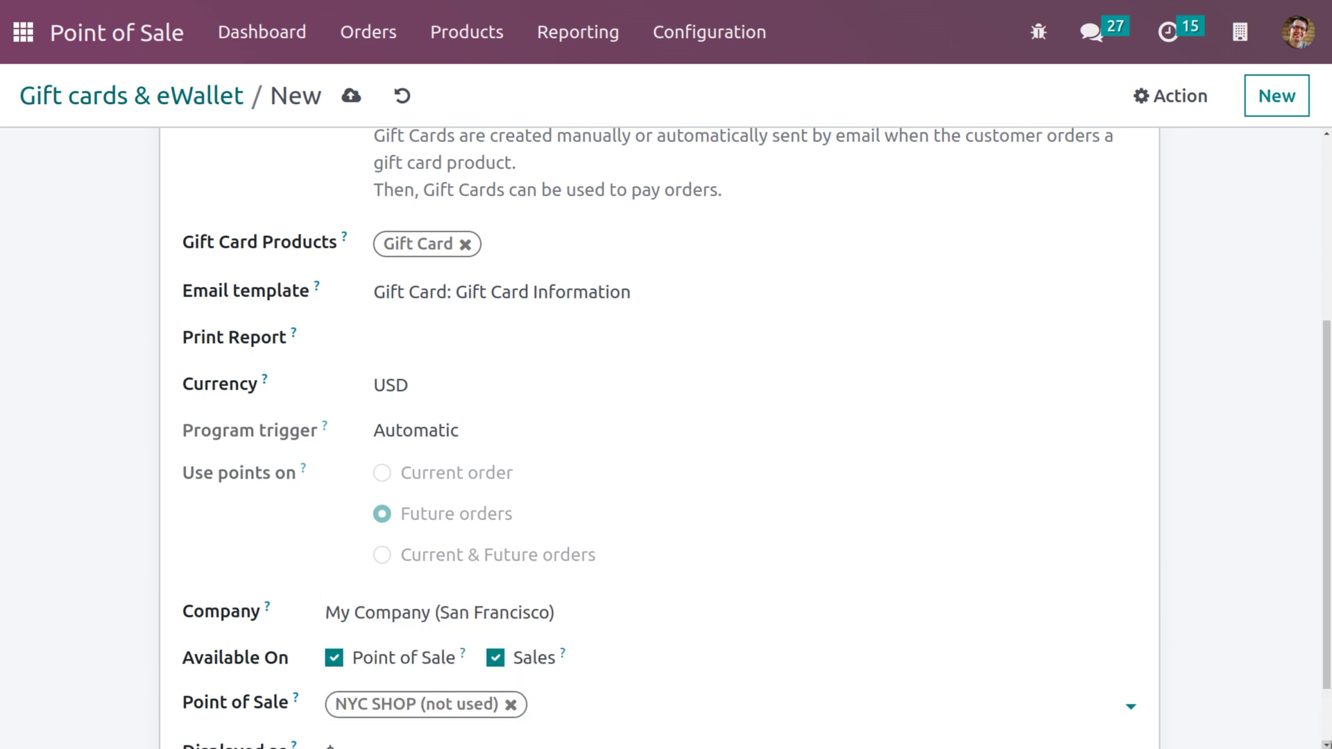
{"action": "scroll", "coordinate": [937, 420], "scroll_direction": "down", "scroll_amount": 2}
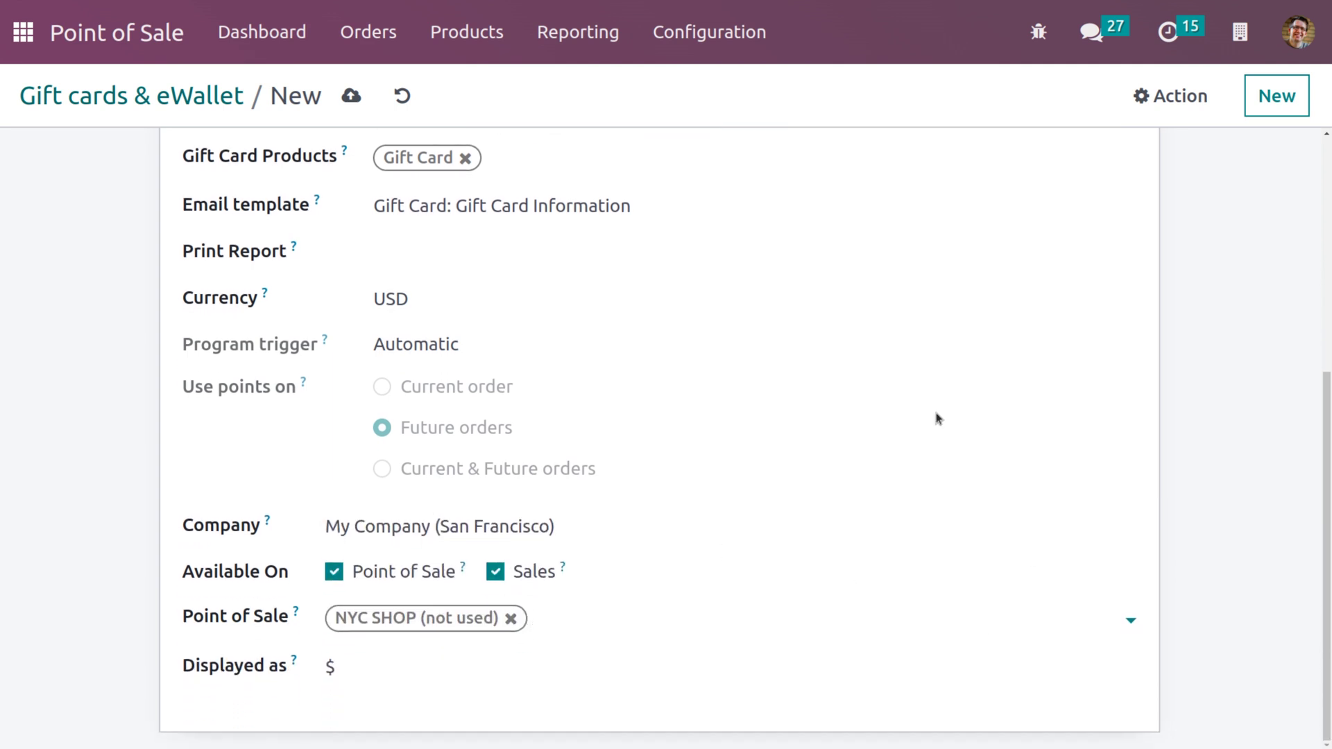
{"action": "left_click", "coordinate": [351, 96]}
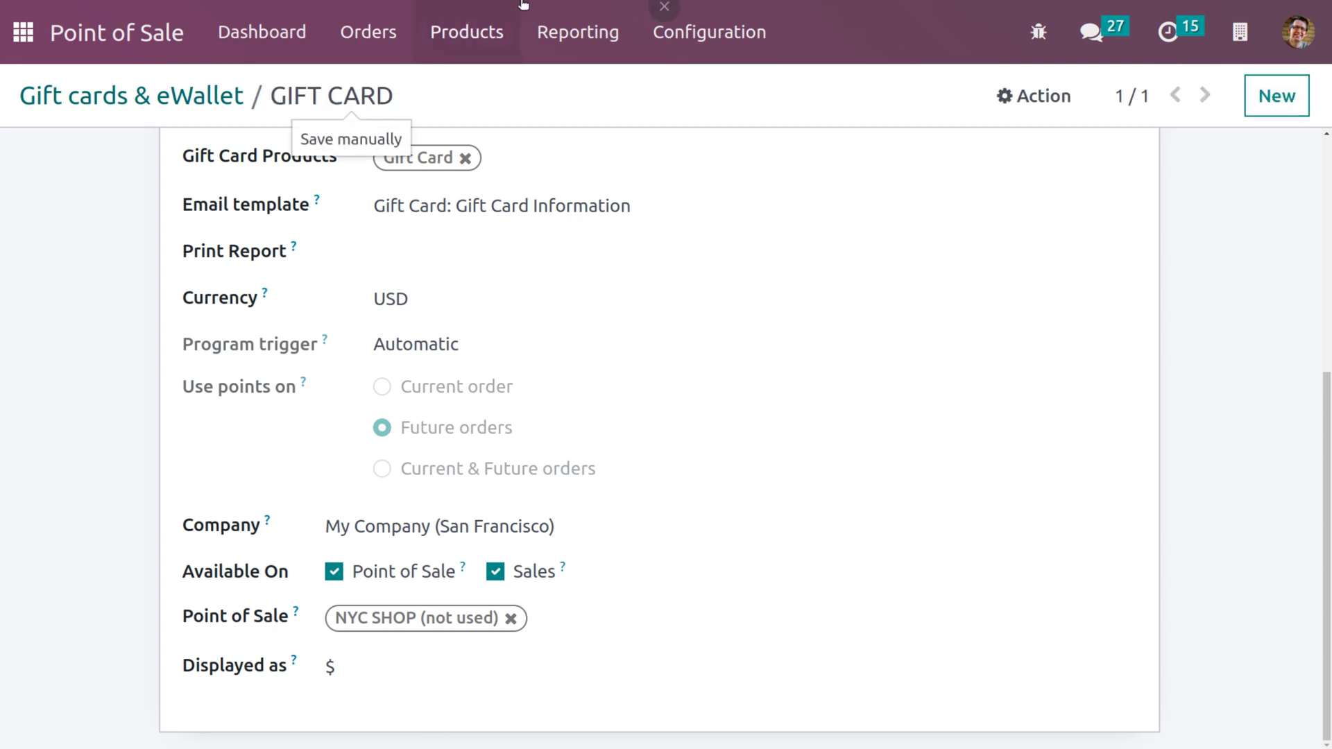
{"action": "left_click", "coordinate": [490, 27]}
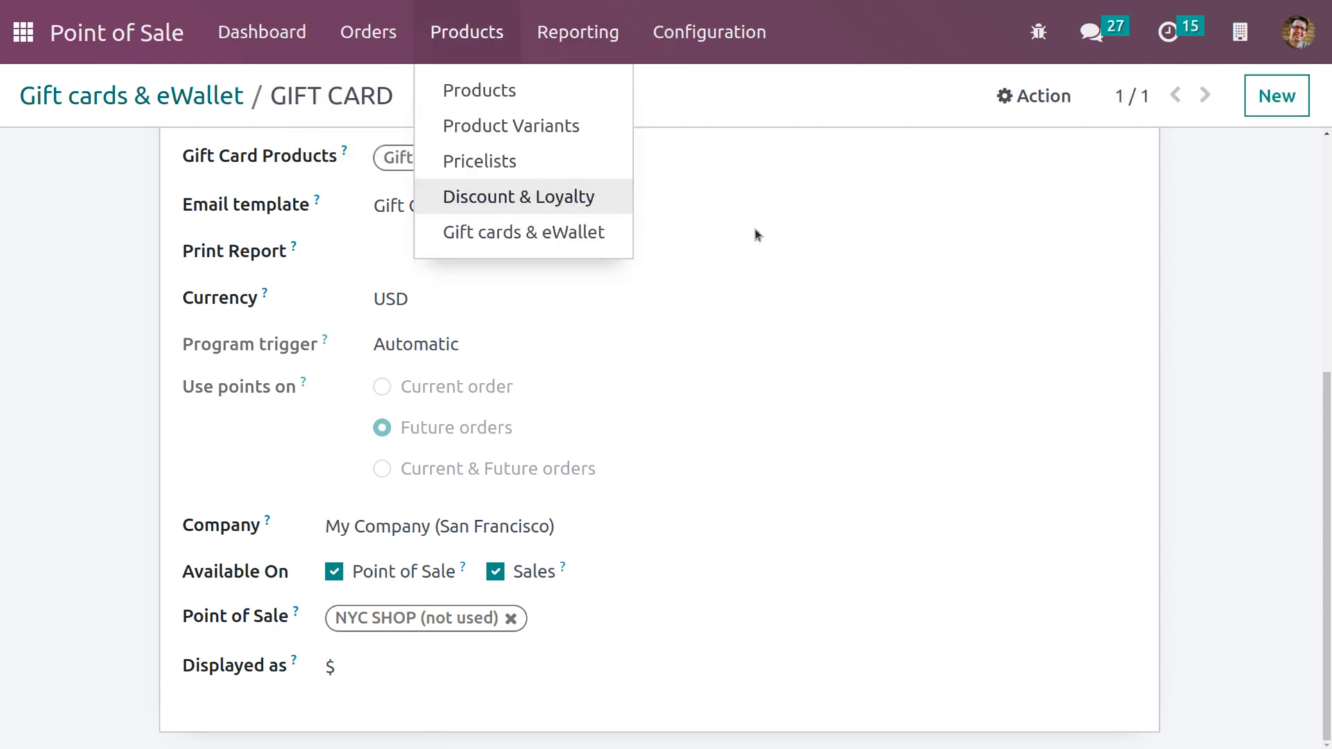
{"action": "left_click", "coordinate": [975, 180]}
{"action": "left_click", "coordinate": [1326, 134]}
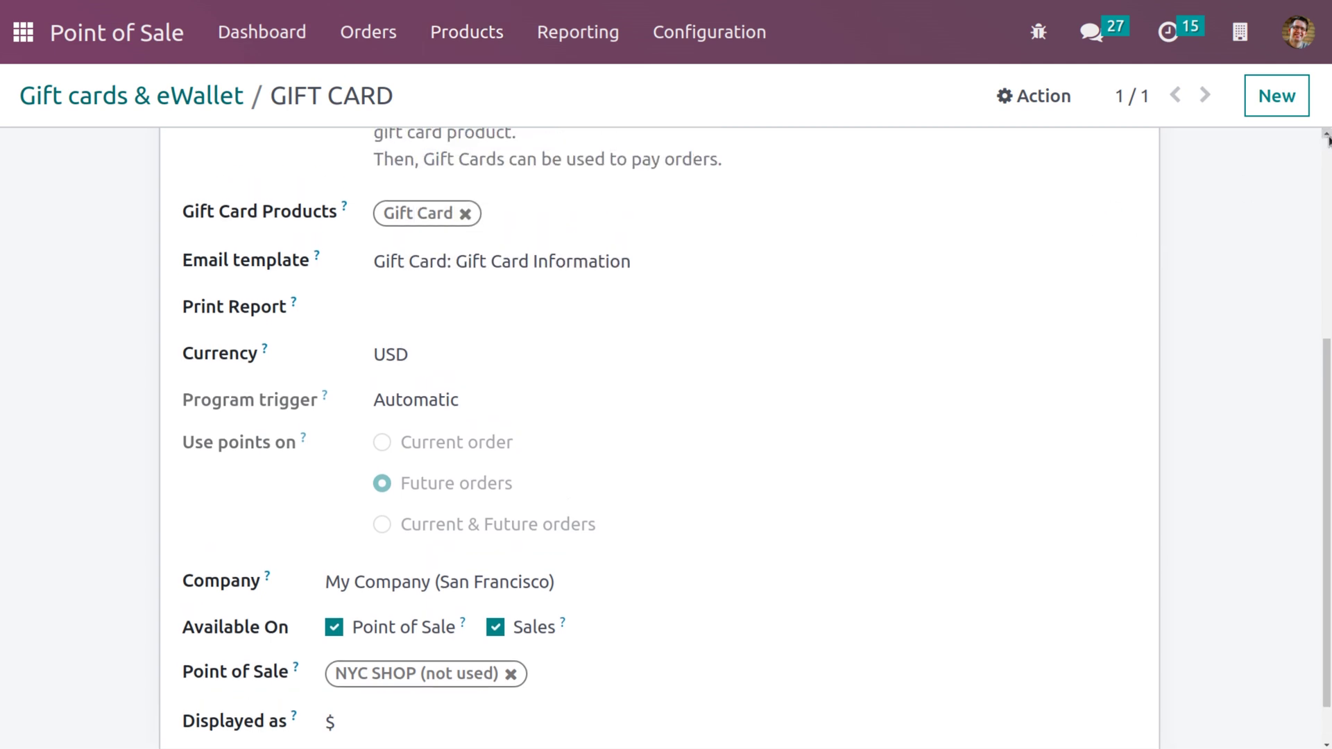
{"action": "scroll", "coordinate": [1326, 135], "scroll_direction": "up", "scroll_amount": 3}
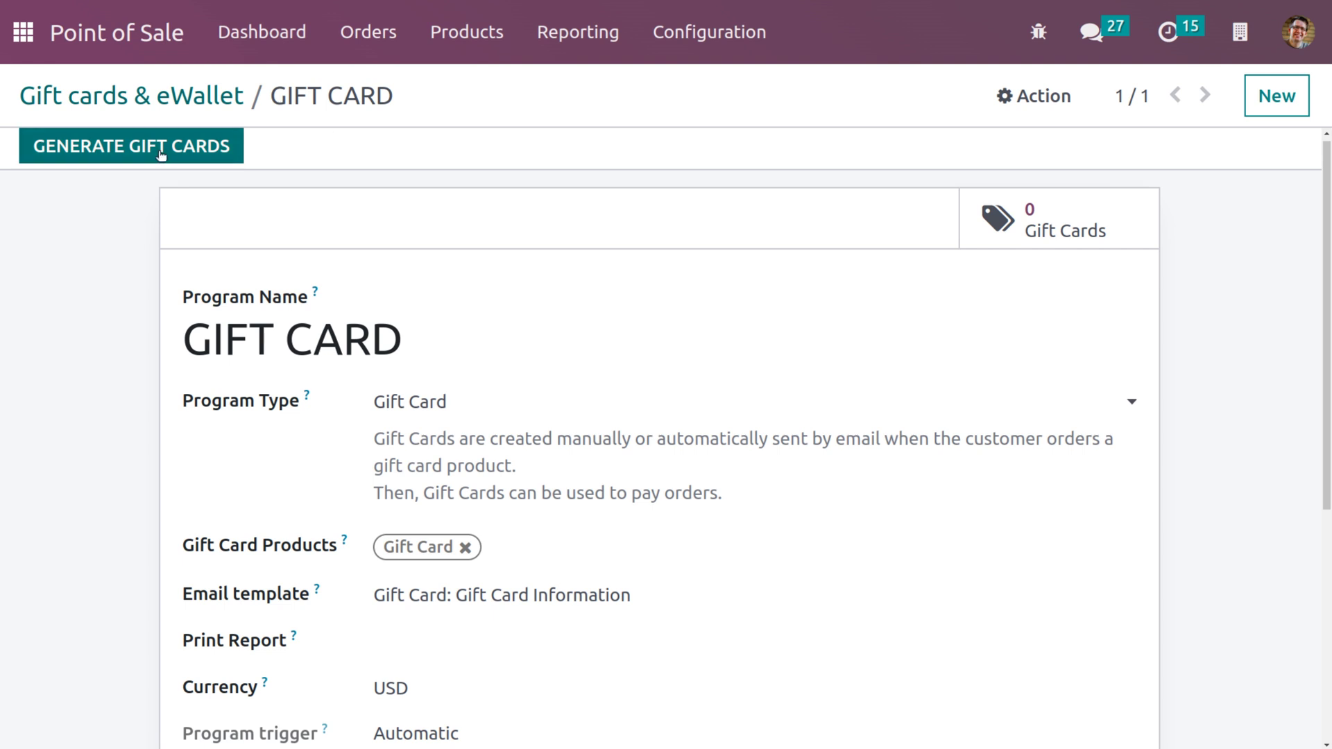
- Generate 3 gift cards with a value of 50 each for GIFT CARD
{"action": "left_click", "coordinate": [158, 151]}
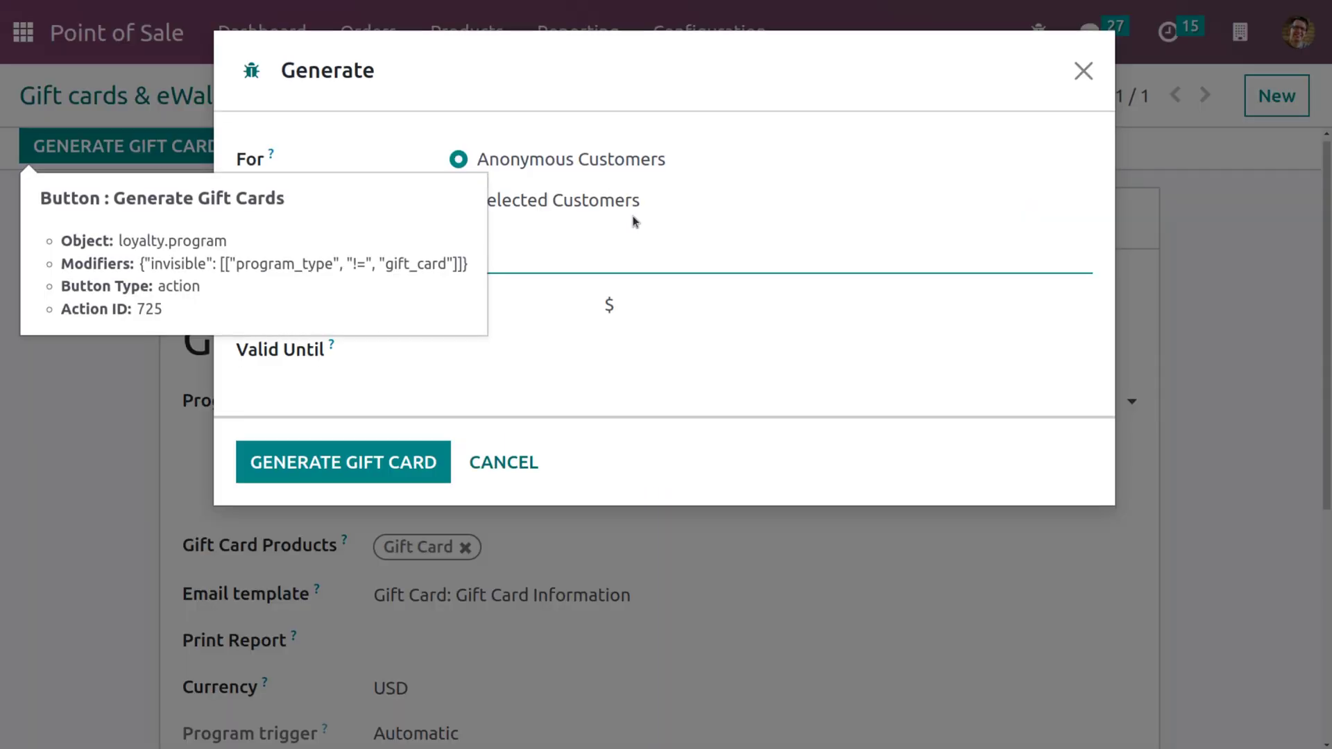
{"action": "left_click", "coordinate": [491, 255]}
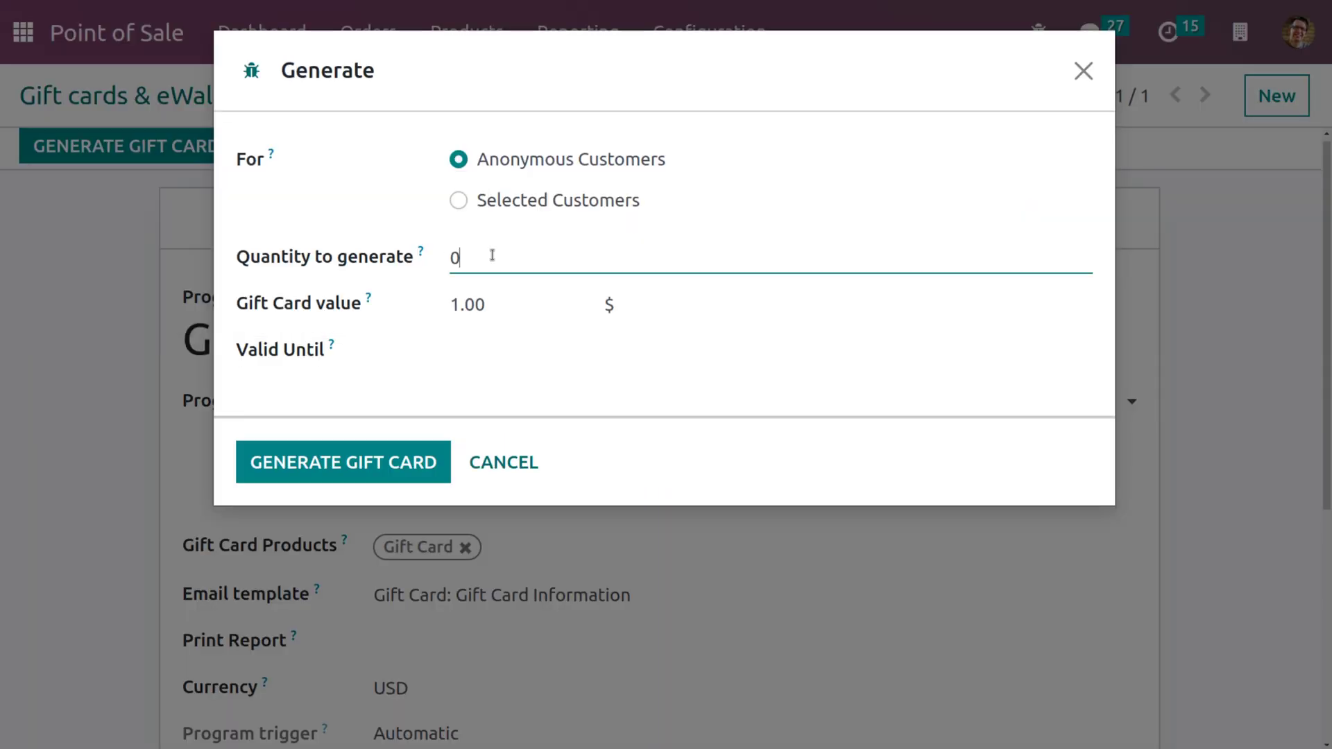
{"action": "type", "text": "3"}
{"action": "left_click", "coordinate": [501, 309]}
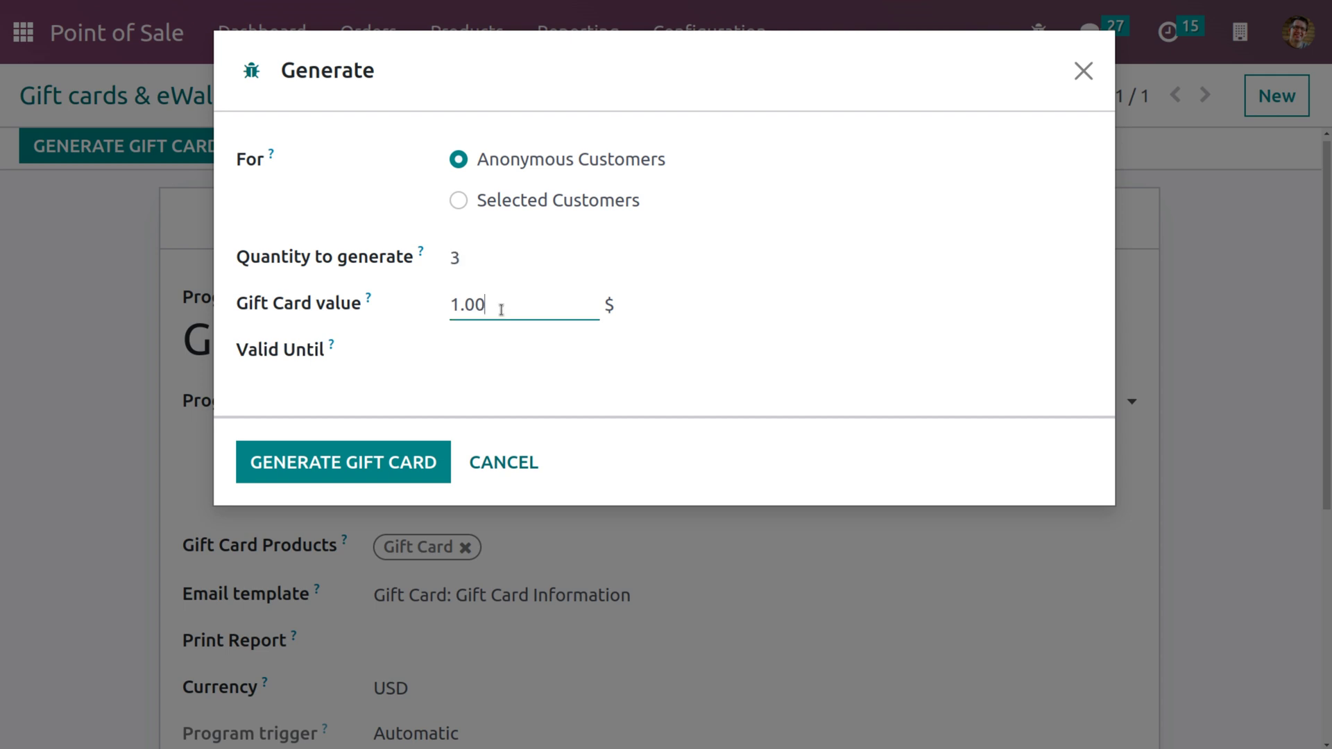
{"action": "key", "text": "BackSpace"}
{"action": "key", "text": "BackSpace"}
{"action": "key", "text": "BackSpace"}
{"action": "type", "text": "50"}
{"action": "left_click", "coordinate": [399, 480]}
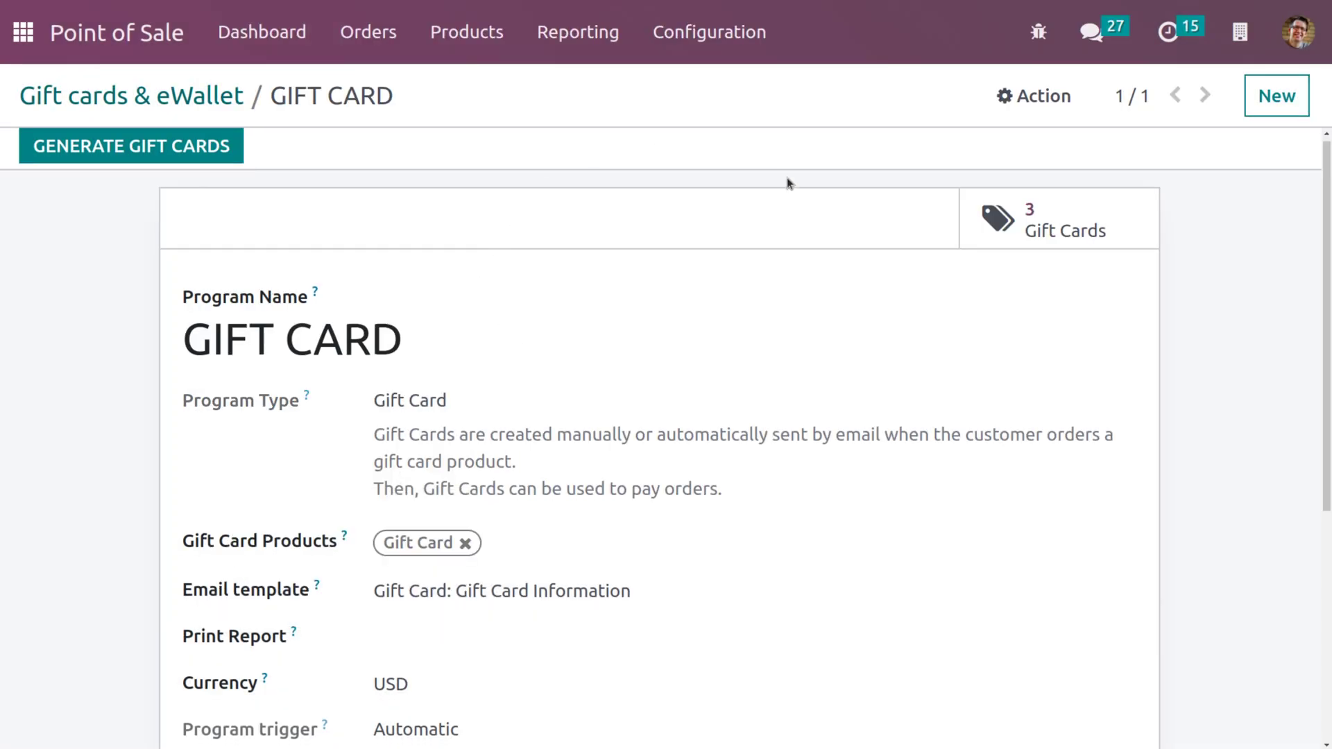
{"action": "left_click", "coordinate": [1102, 218]}
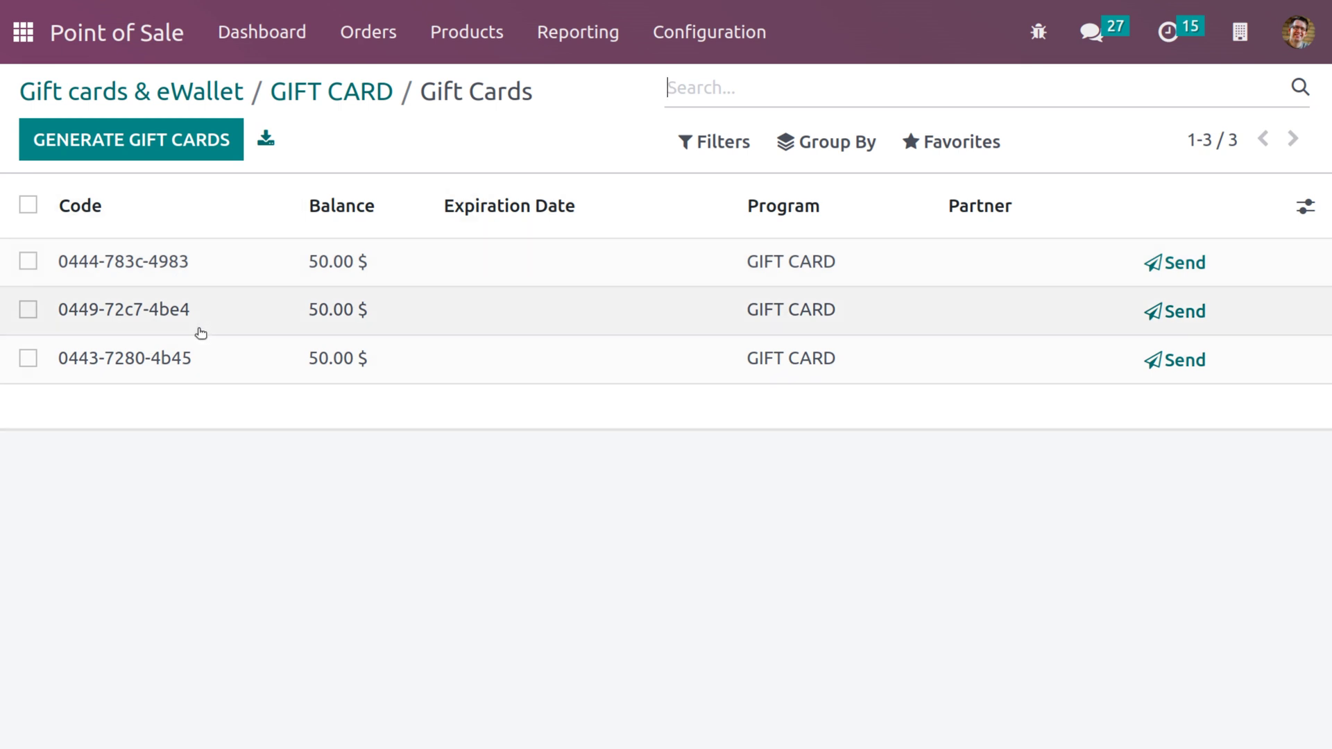
- Open the first generated gift card, select its code, and return to the dashboard
{"action": "left_click", "coordinate": [155, 271]}
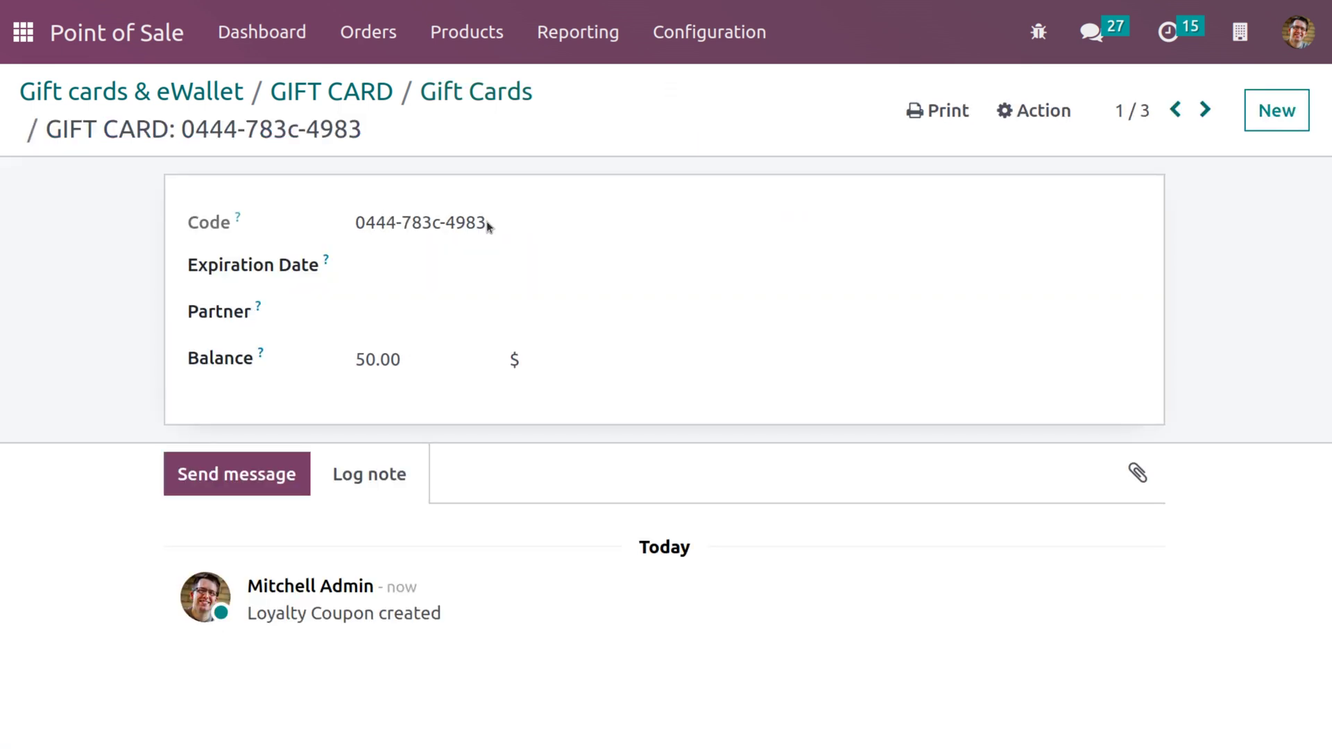
{"action": "double_click", "coordinate": [421, 222]}
{"action": "left_click", "coordinate": [355, 222]}
{"action": "left_click_drag", "start_coordinate": [356, 222], "coordinate": [503, 229]}
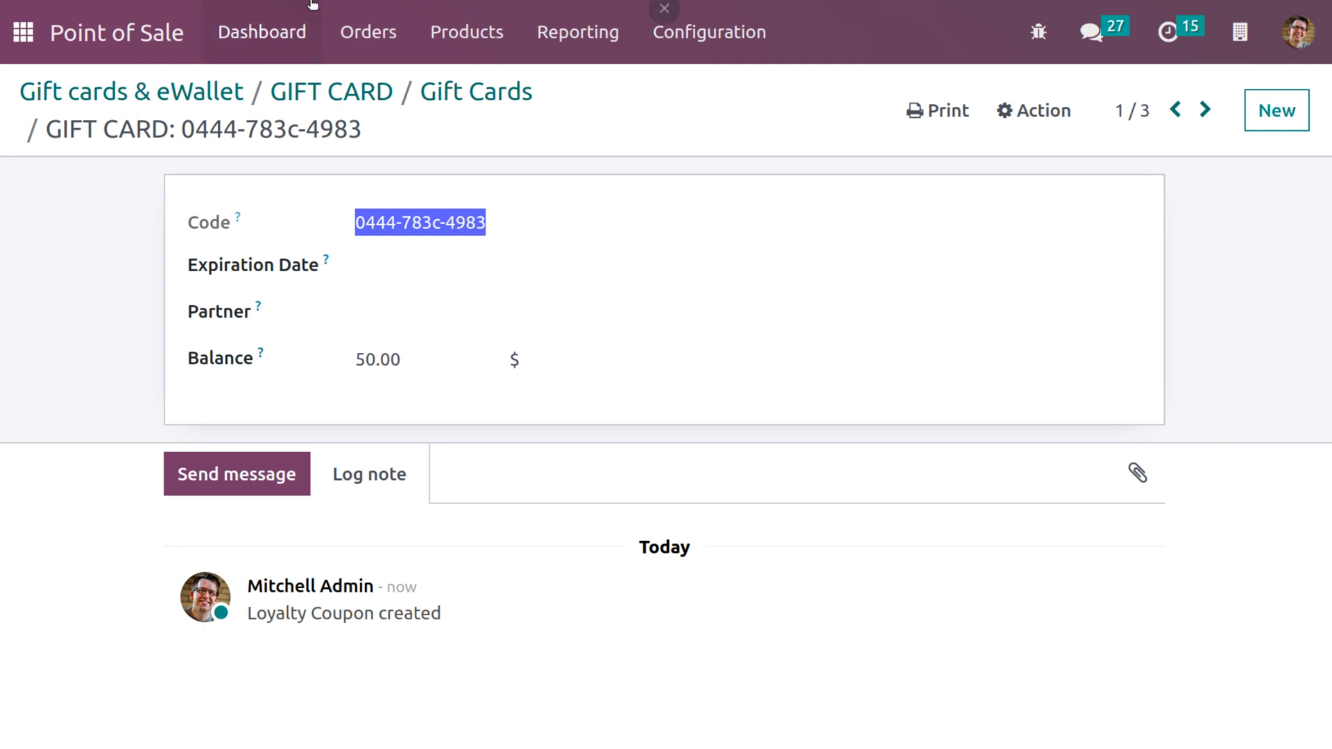
{"action": "left_click", "coordinate": [258, 38]}
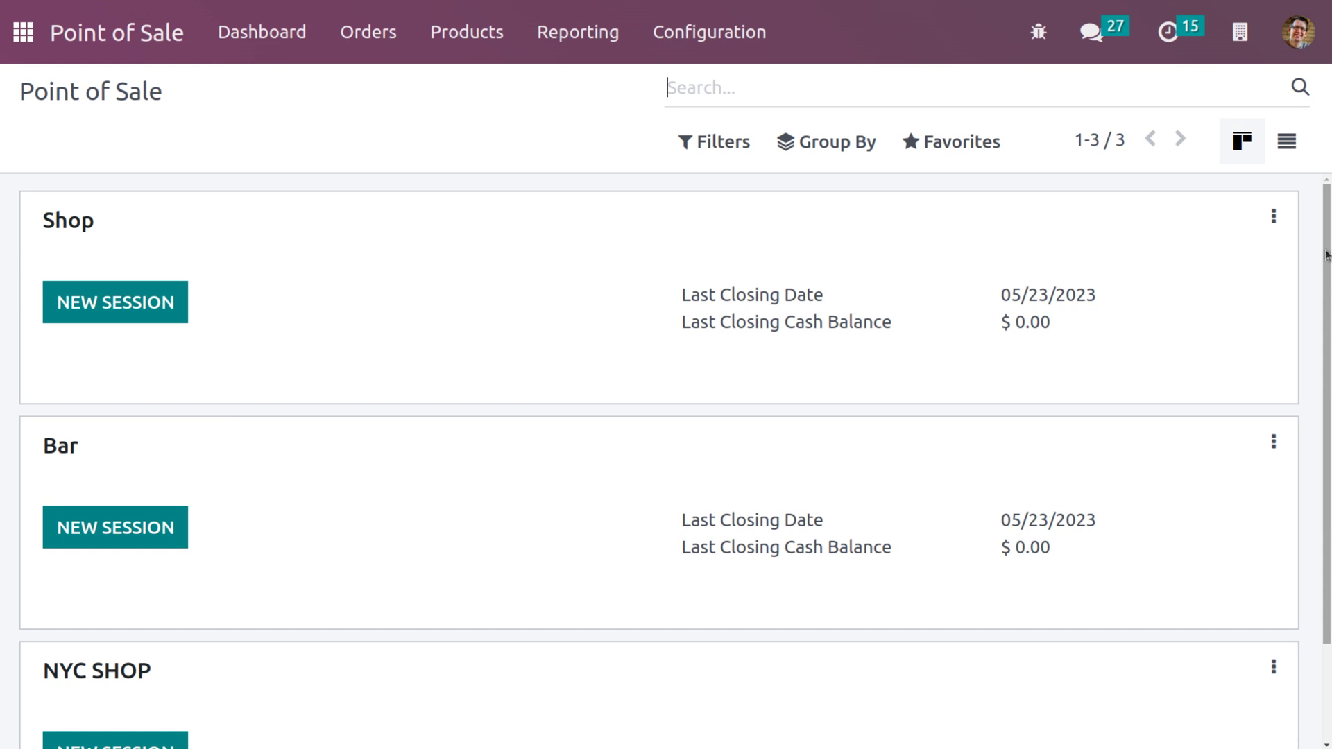
- Start an NYC SHOP session, order 5 Acoustic Bloc Screens ($1,475.00), and bring up gift card code entry
{"action": "scroll", "coordinate": [1326, 255], "scroll_direction": "down", "scroll_amount": 2}
{"action": "left_click", "coordinate": [110, 643]}
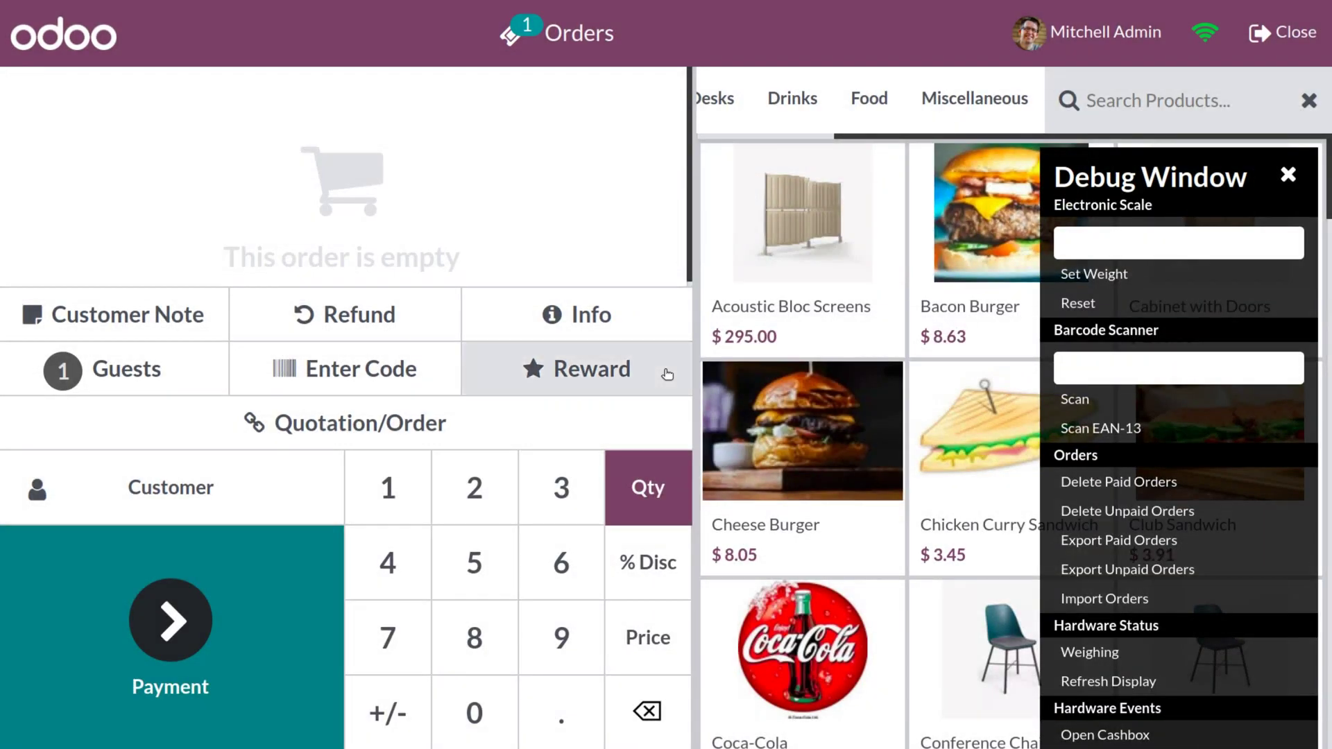
{"action": "left_click", "coordinate": [1289, 175]}
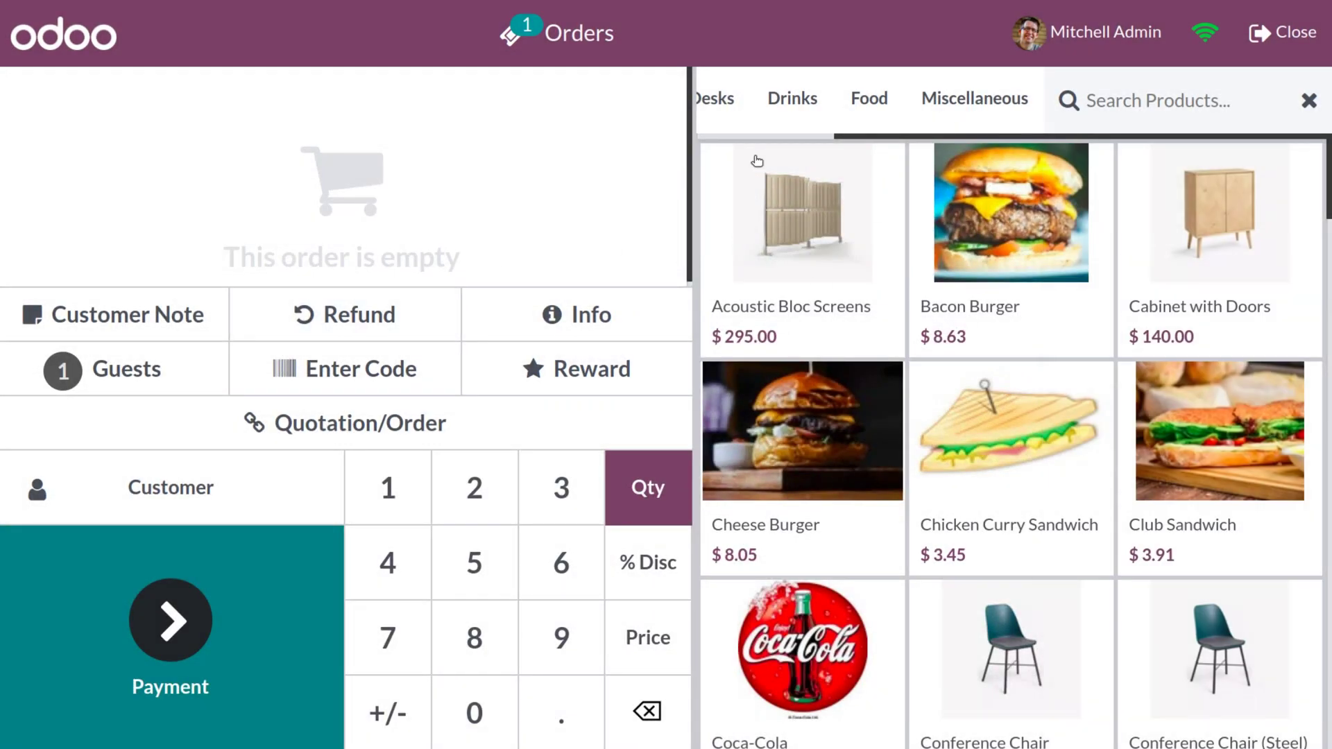
{"action": "left_click", "coordinate": [781, 229]}
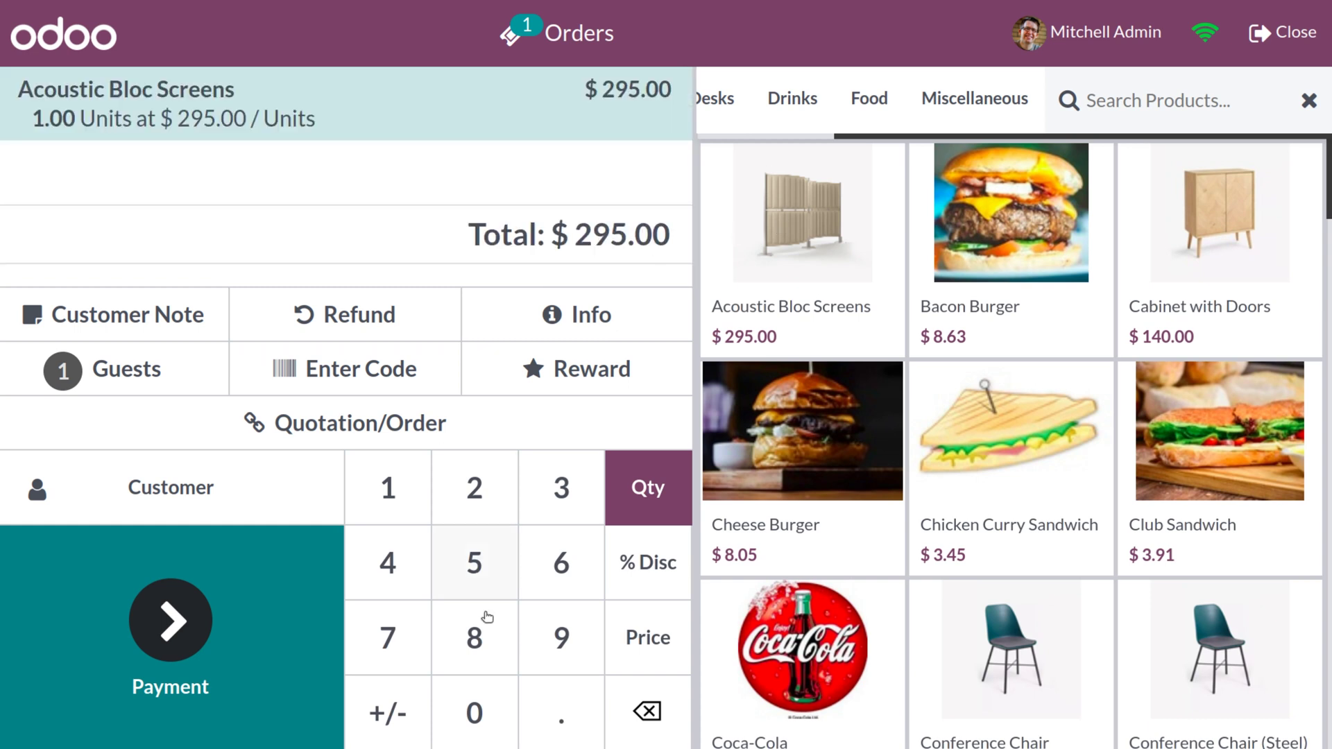
{"action": "left_click", "coordinate": [490, 589]}
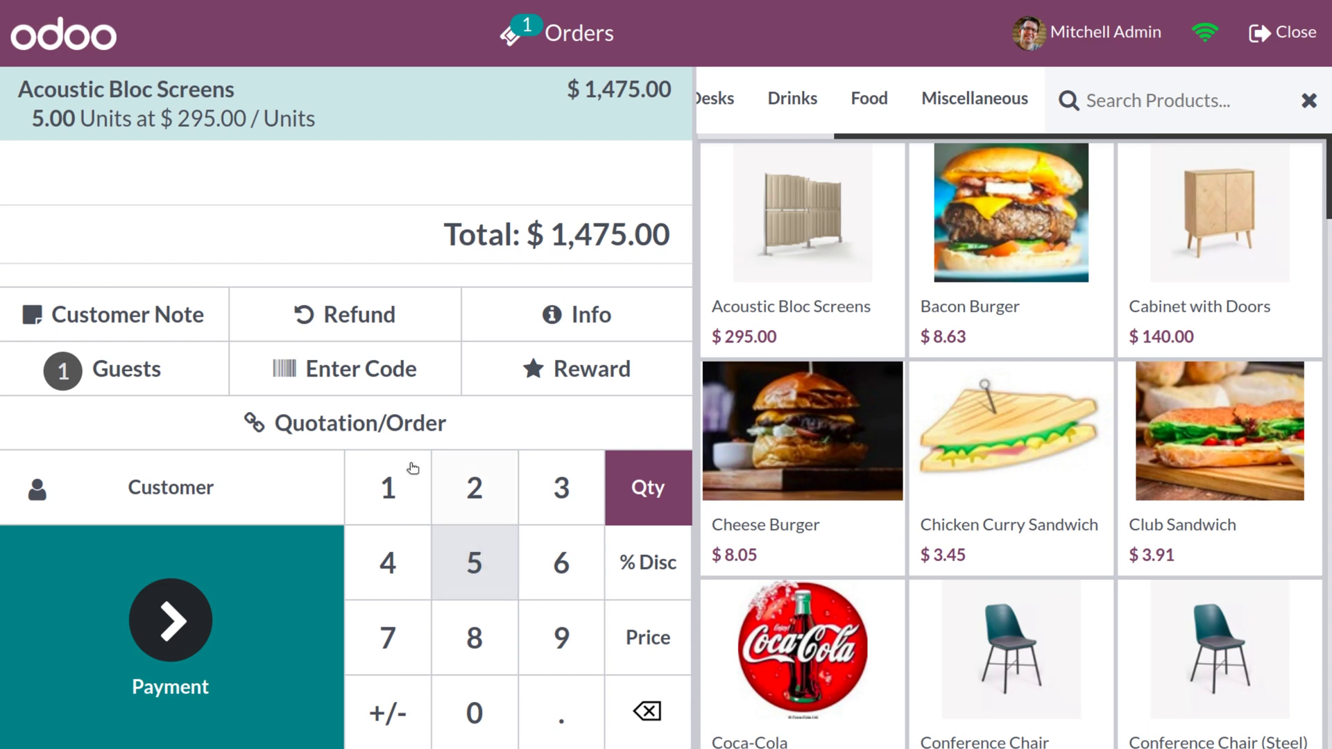
{"action": "left_click", "coordinate": [340, 383]}
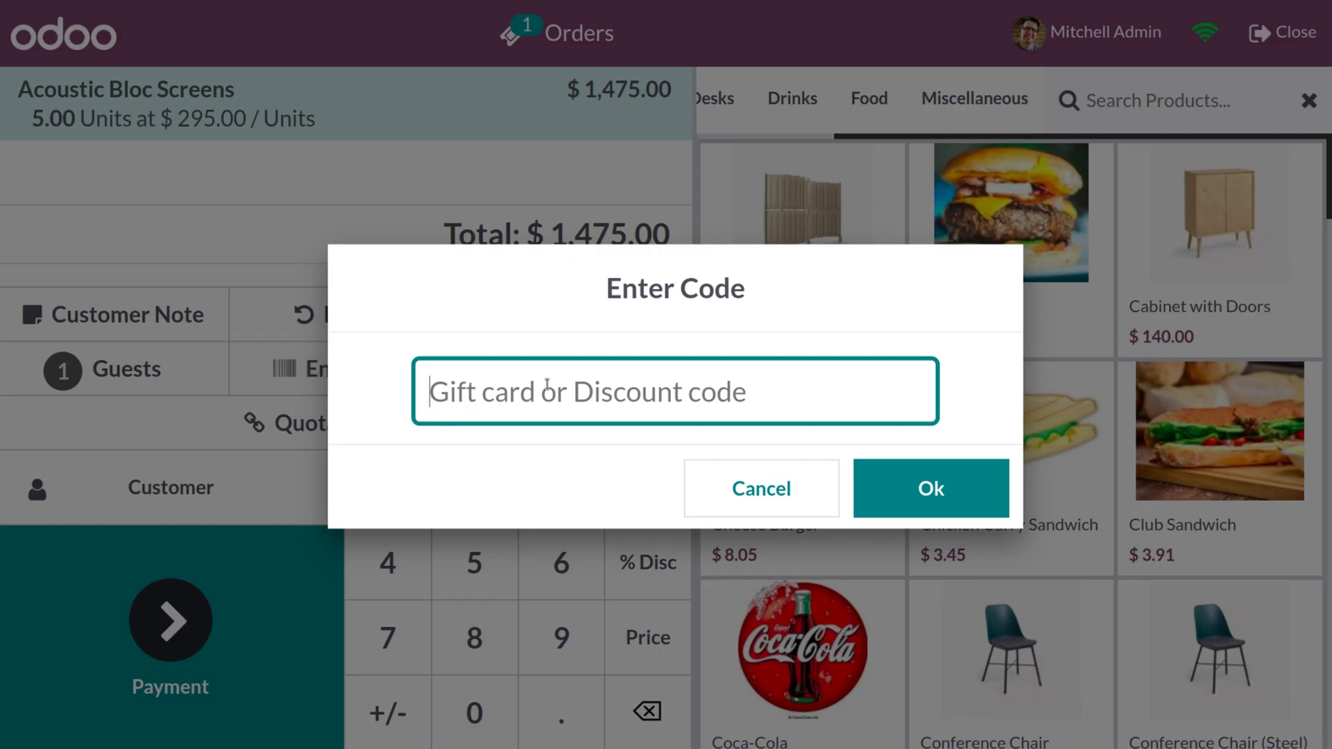
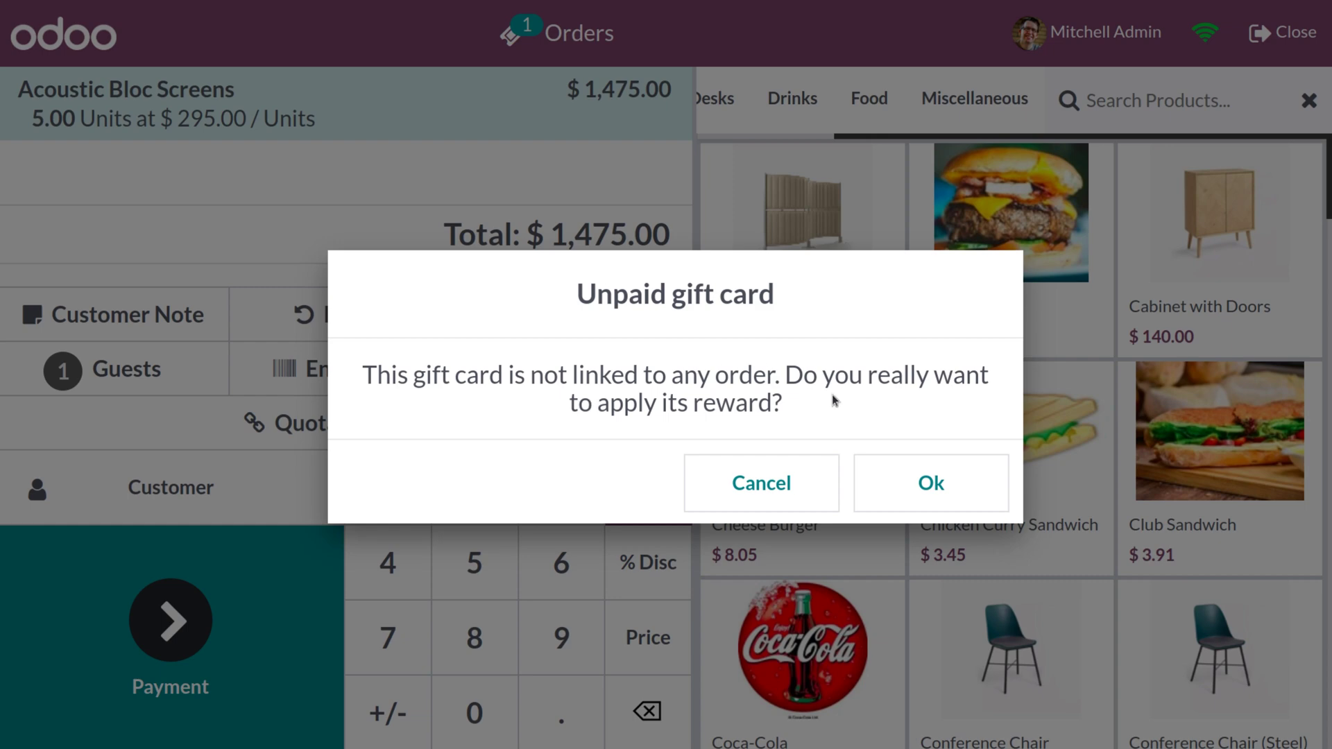
- Apply the $50 gift card, pay the $1,425.00 balance by Bank, and start a new order
{"action": "left_click", "coordinate": [901, 483]}
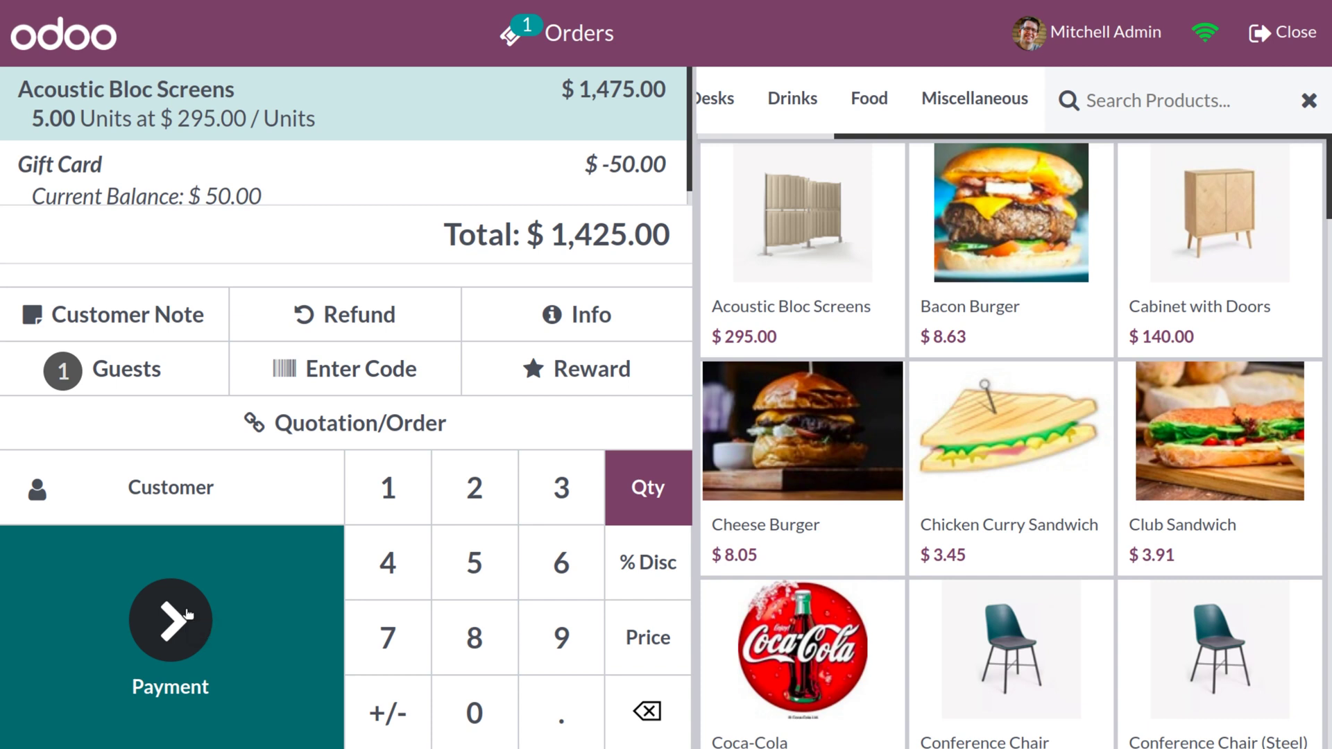
{"action": "left_click", "coordinate": [186, 613]}
{"action": "left_click", "coordinate": [246, 233]}
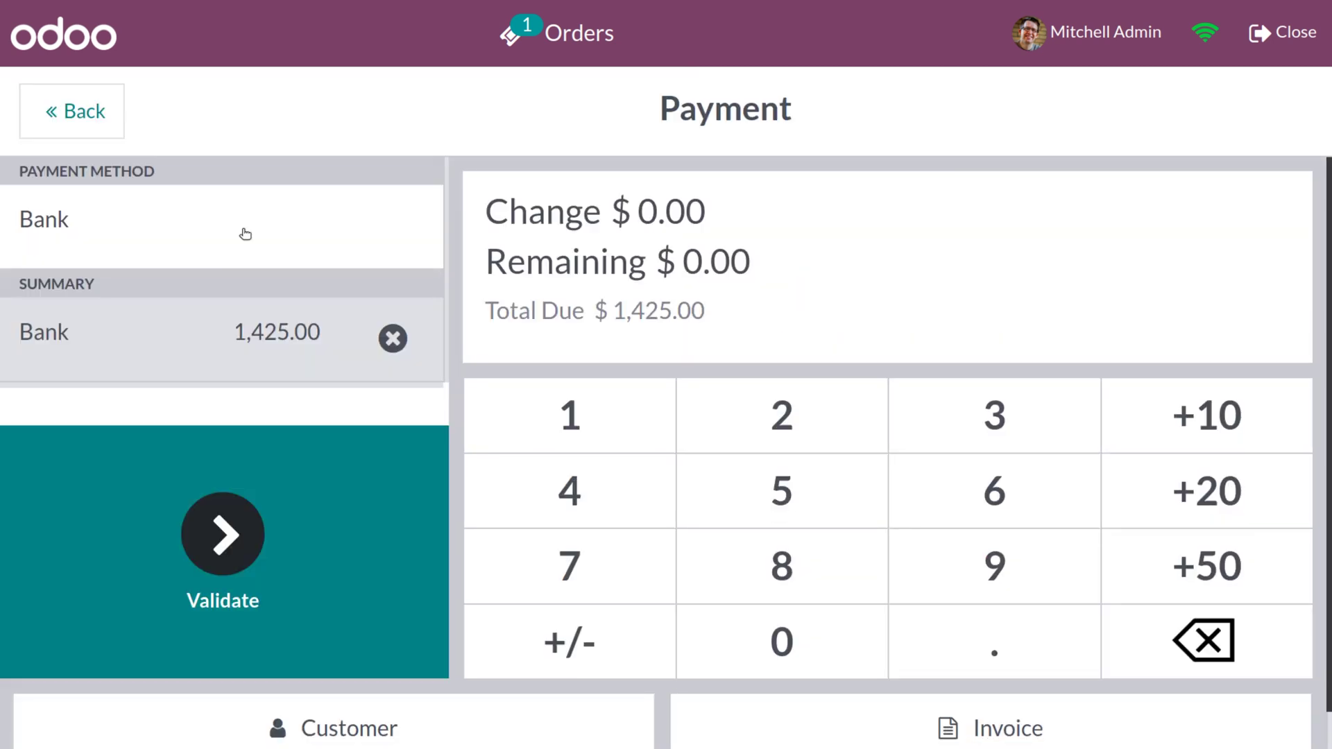
{"action": "left_click", "coordinate": [222, 543]}
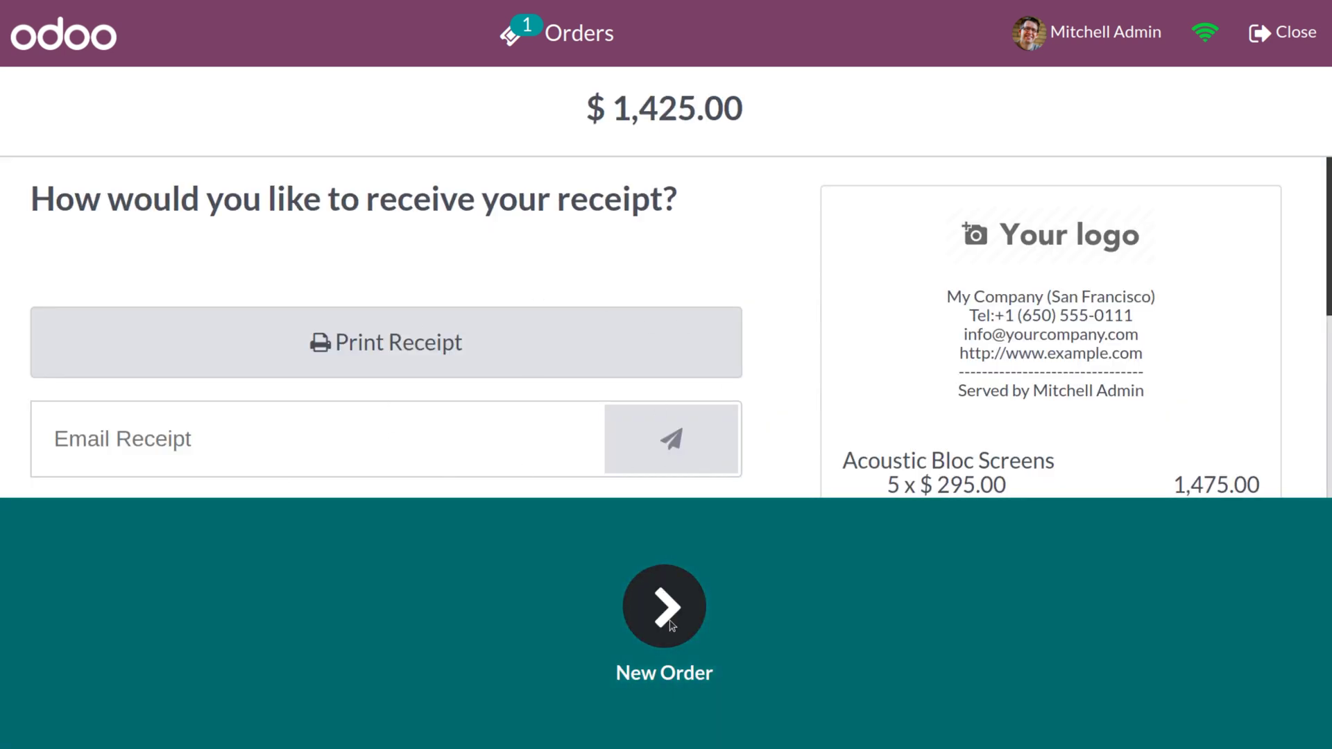
{"action": "left_click", "coordinate": [672, 595]}
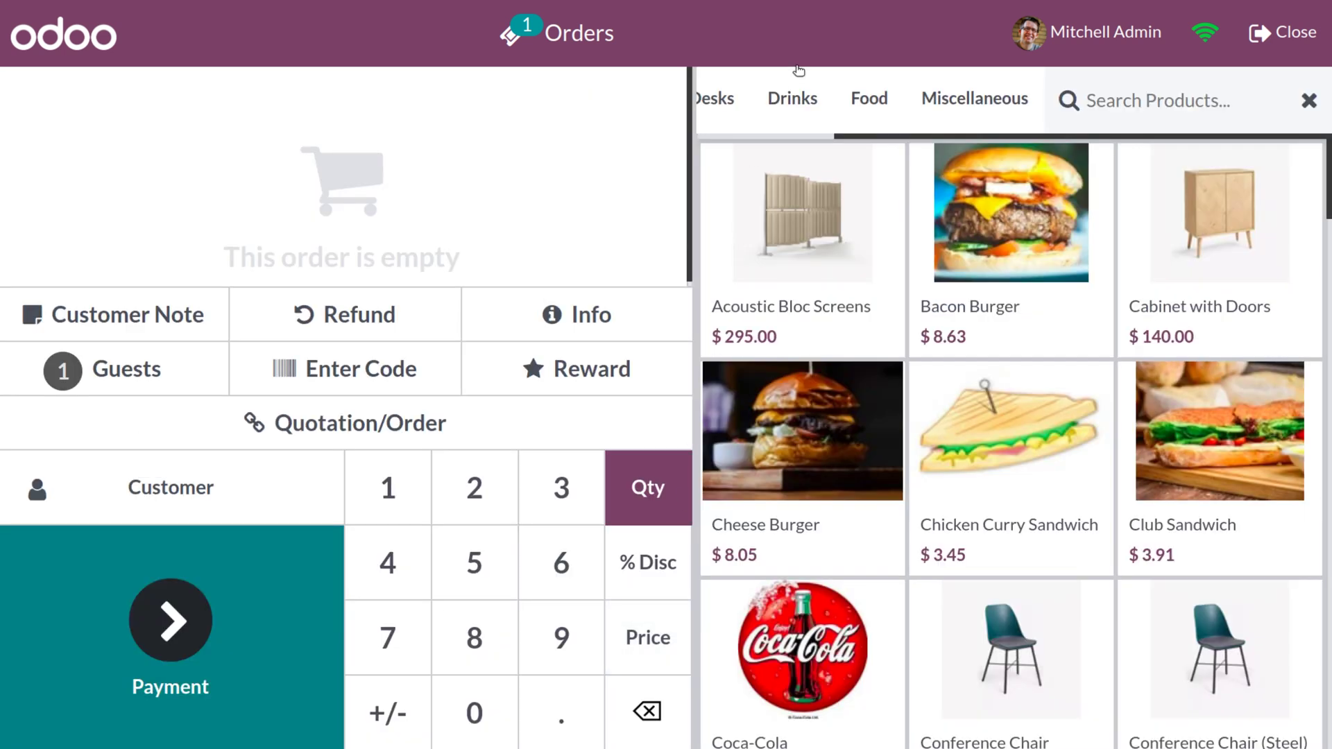
- Search 'GIFT', drop the mistaken line, and add a Gift Card with the pasted code
{"action": "left_click", "coordinate": [1124, 100]}
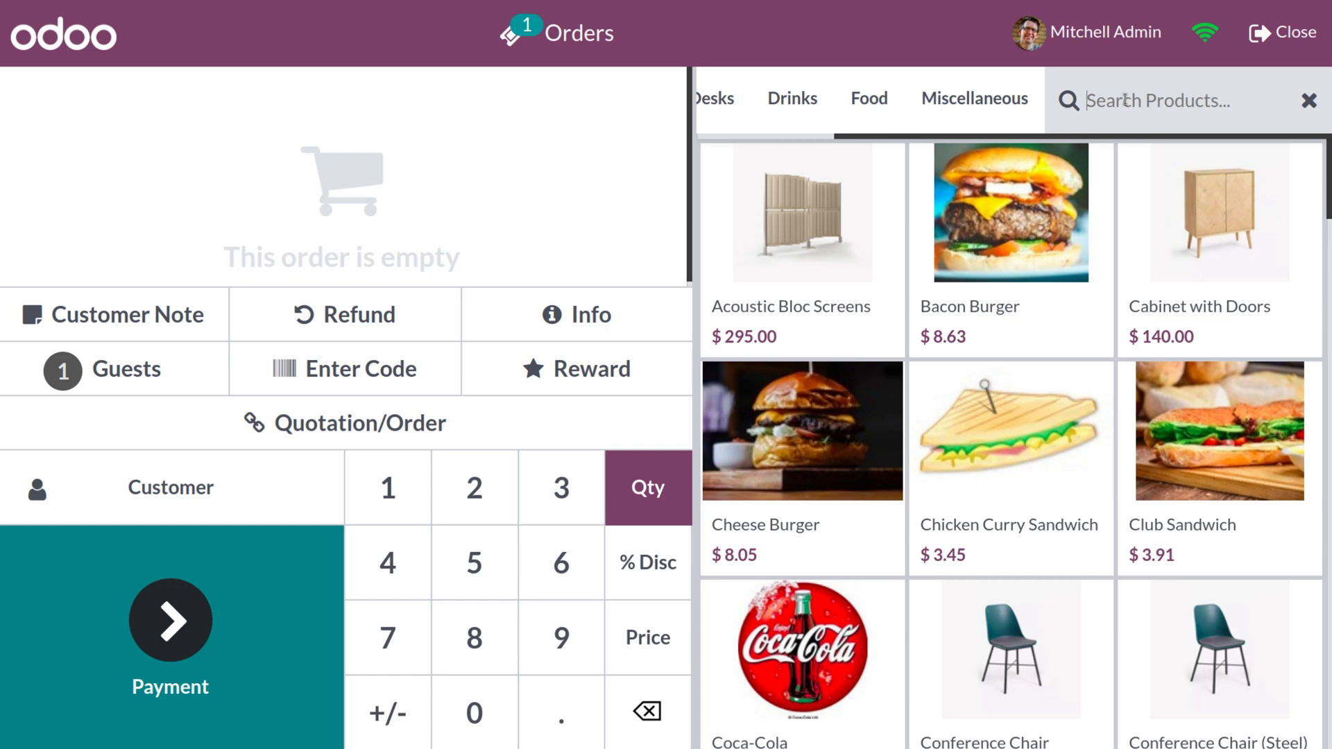
{"action": "type", "text": "GIFT"}
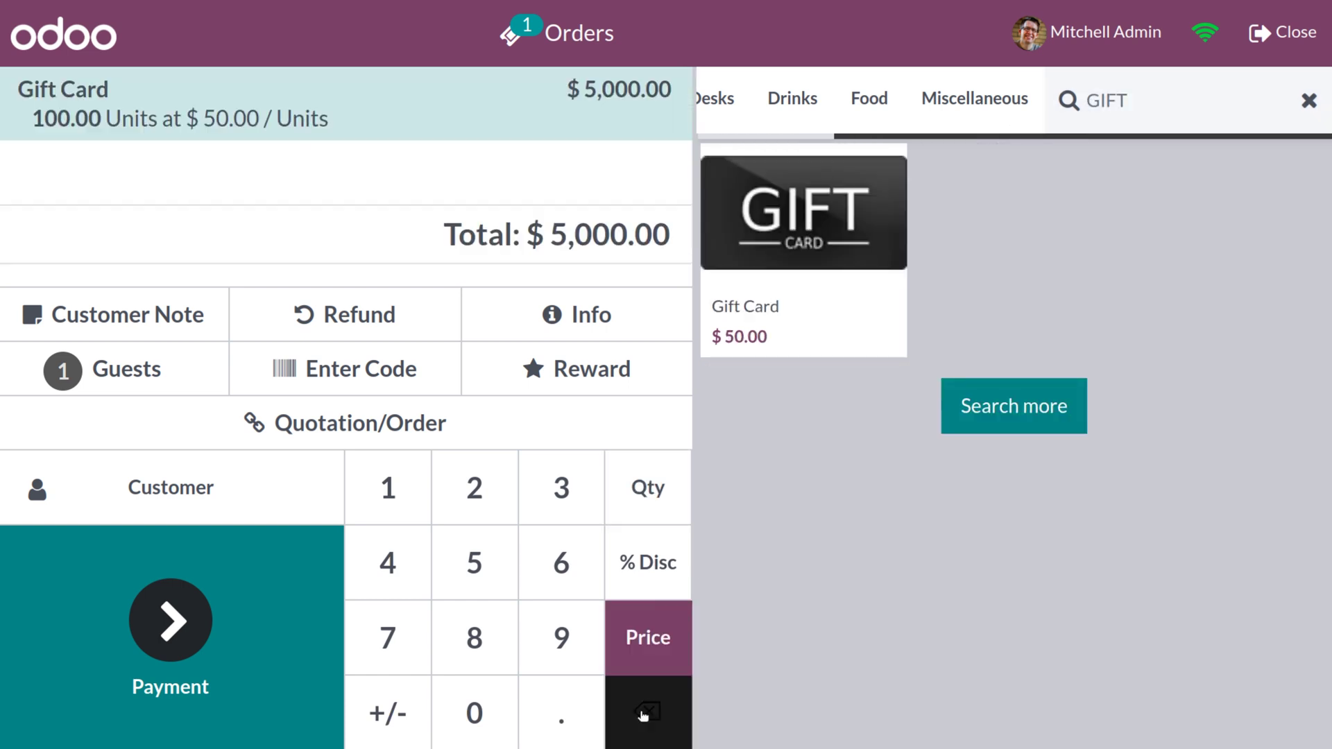
{"action": "left_click", "coordinate": [638, 711]}
{"action": "left_click", "coordinate": [639, 711]}
{"action": "left_click", "coordinate": [638, 711]}
{"action": "left_click", "coordinate": [638, 711]}
{"action": "left_click", "coordinate": [638, 711]}
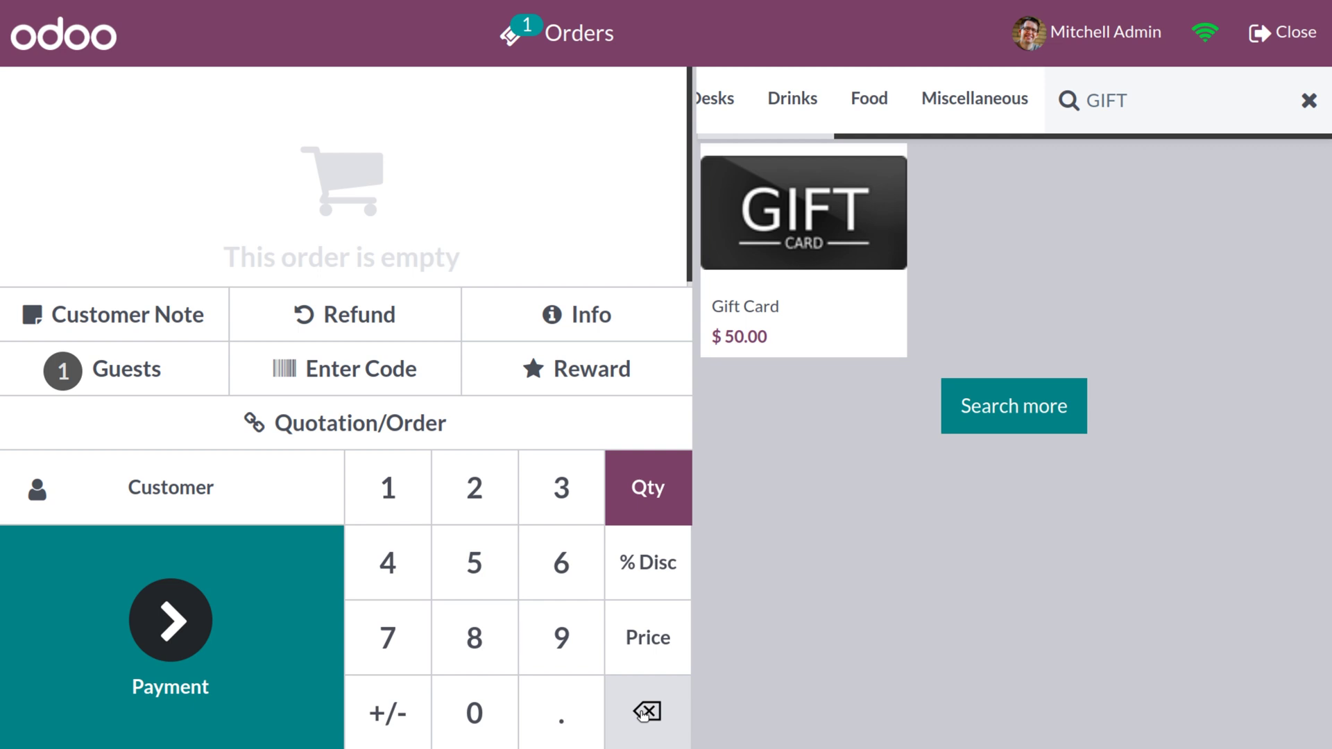
{"action": "left_click", "coordinate": [634, 635]}
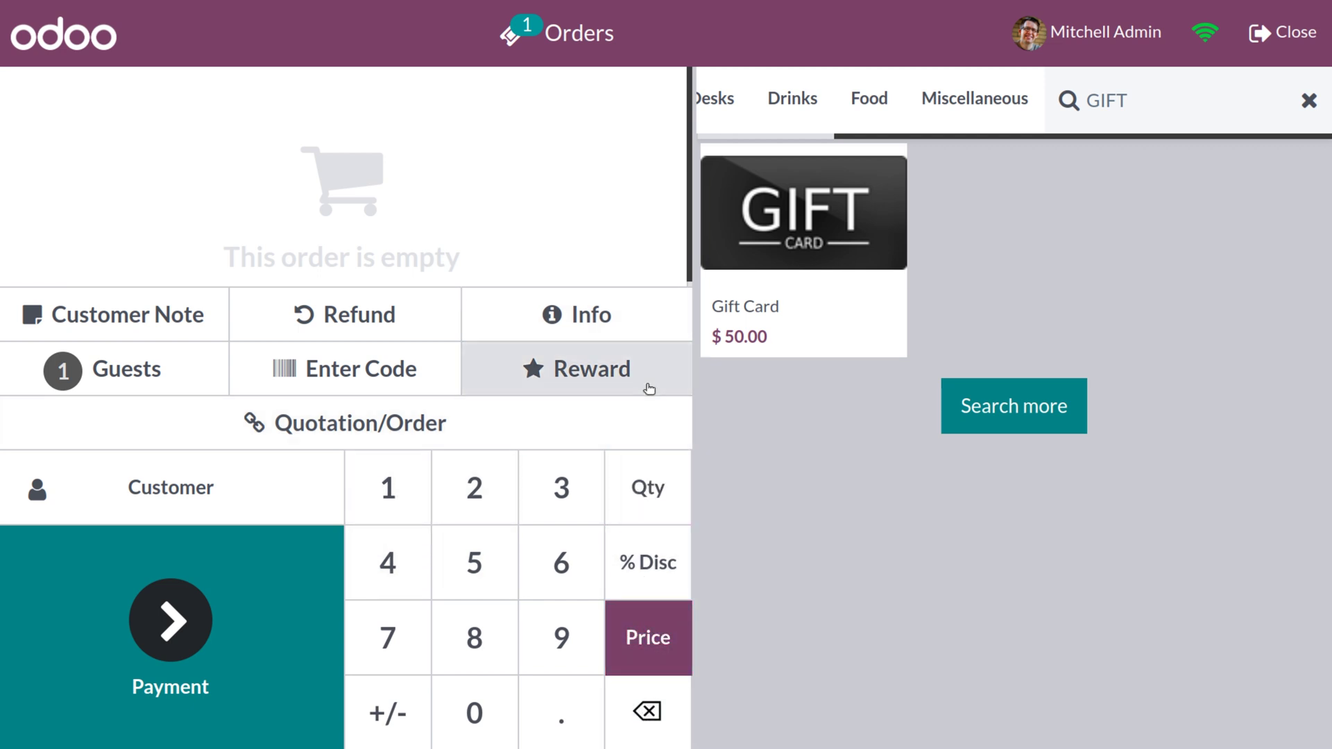
{"action": "left_click", "coordinate": [768, 264]}
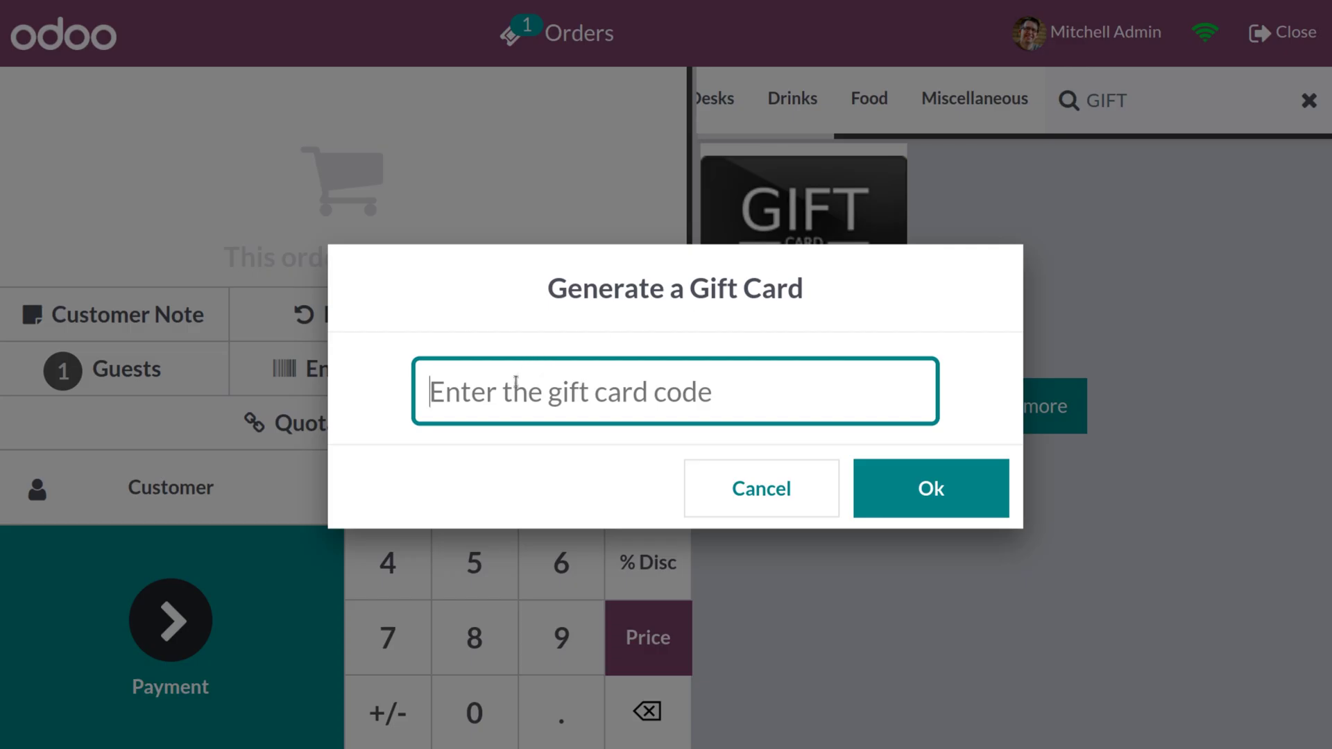
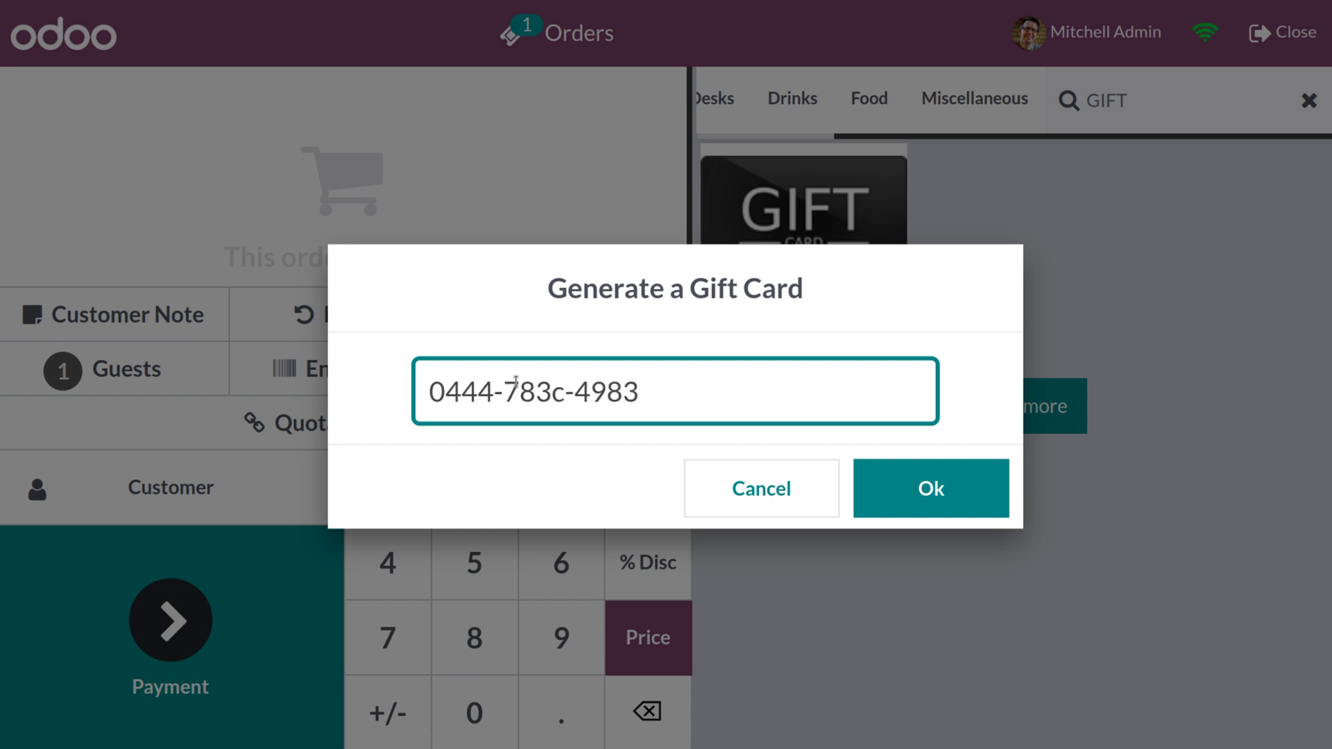
{"action": "left_click", "coordinate": [886, 506]}
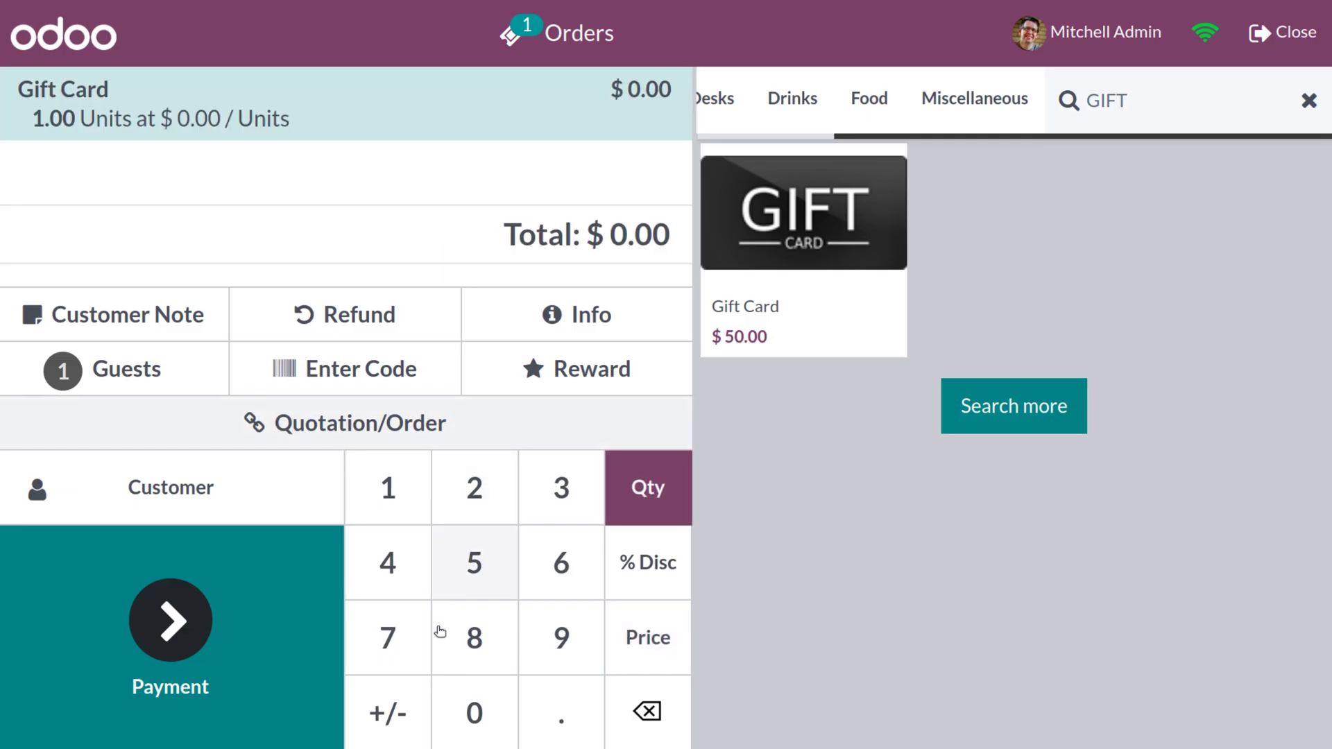
- Set the gift card price to $1,000.00 and choose Bank as the payment method
{"action": "left_click", "coordinate": [643, 636]}
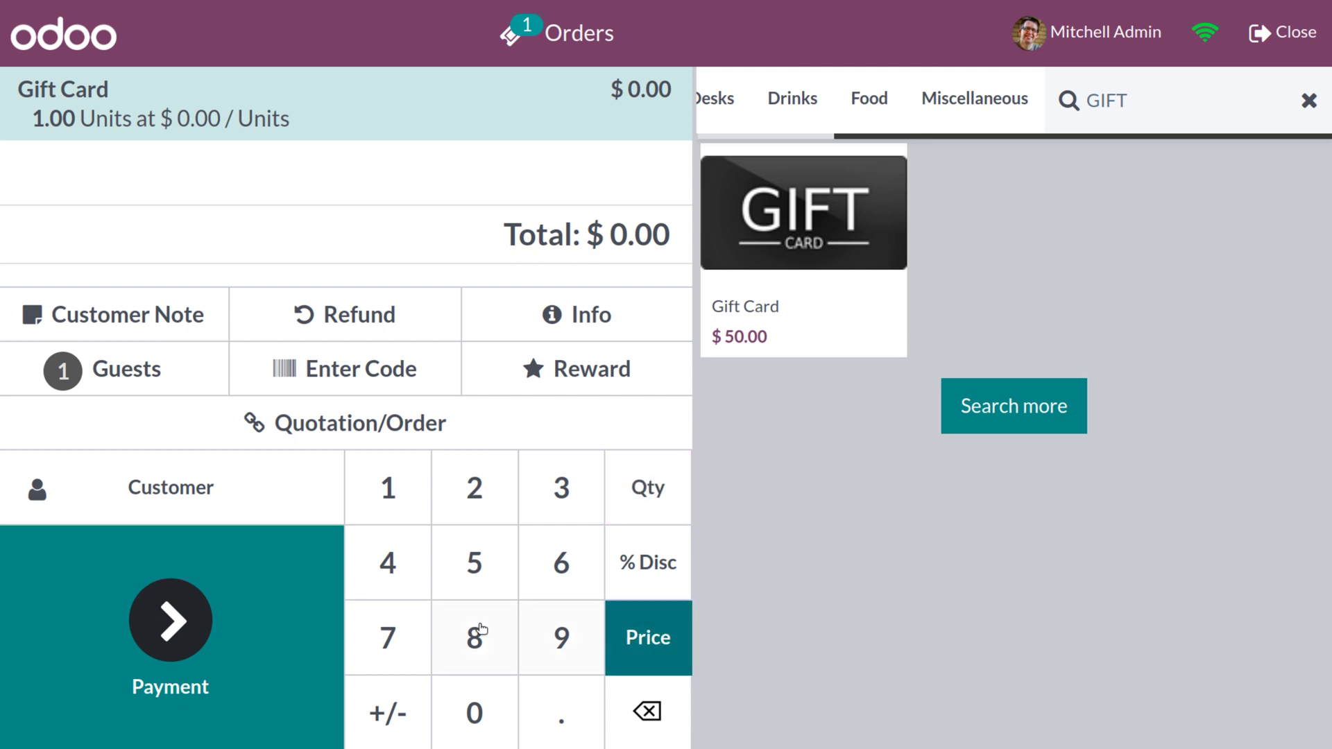
{"action": "left_click", "coordinate": [417, 482]}
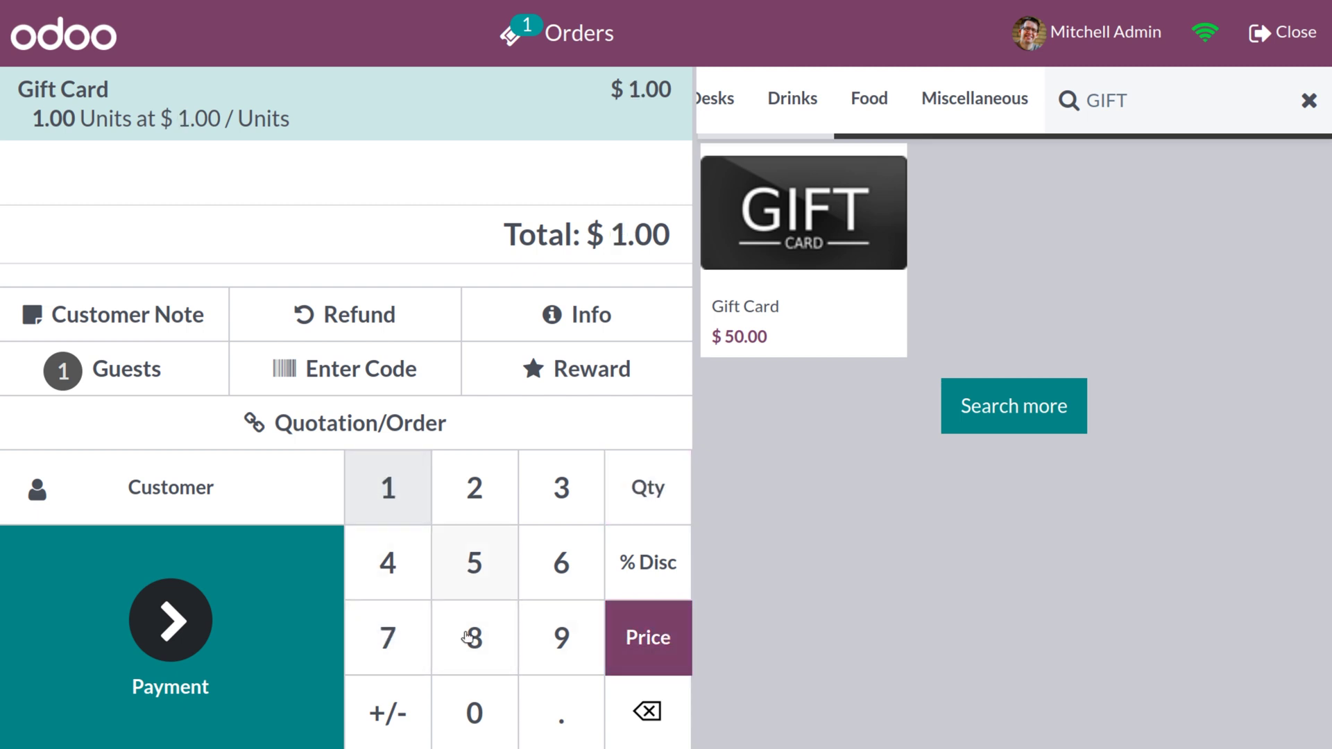
{"action": "left_click", "coordinate": [498, 715]}
{"action": "left_click", "coordinate": [498, 715]}
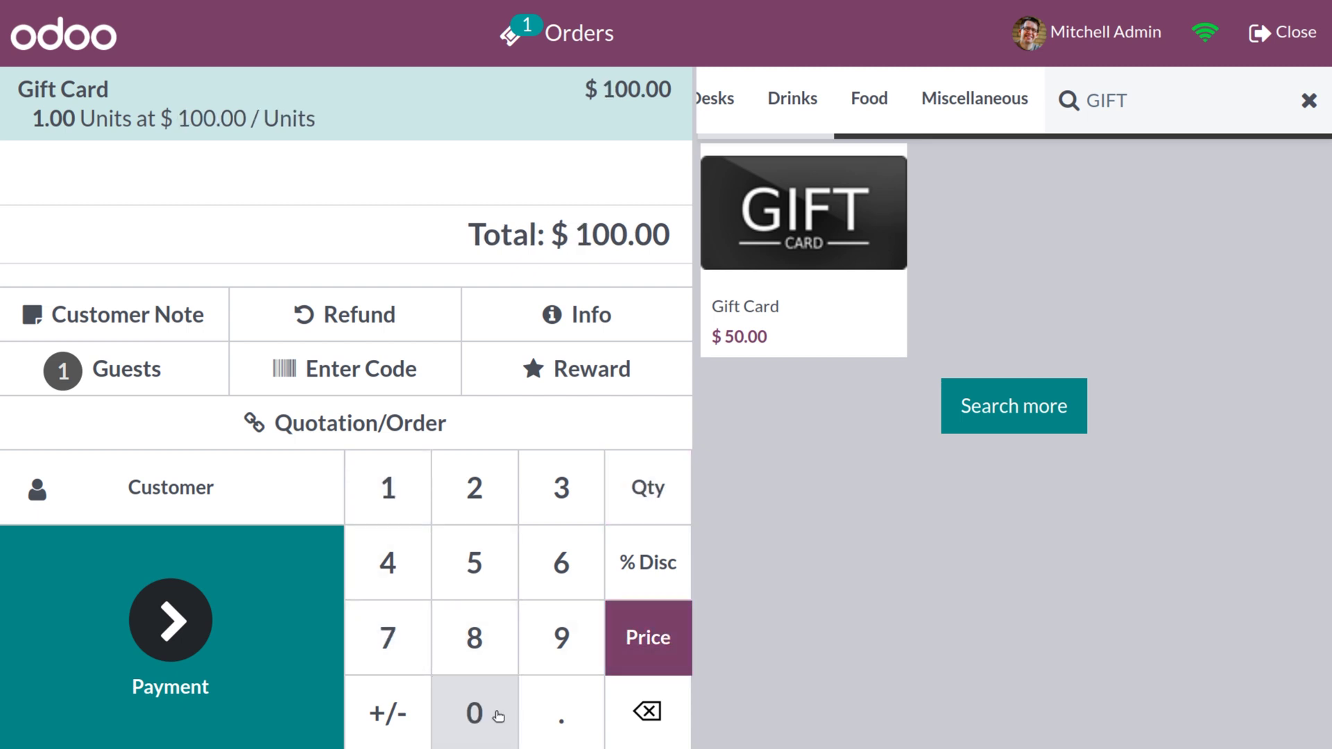
{"action": "left_click", "coordinate": [498, 714]}
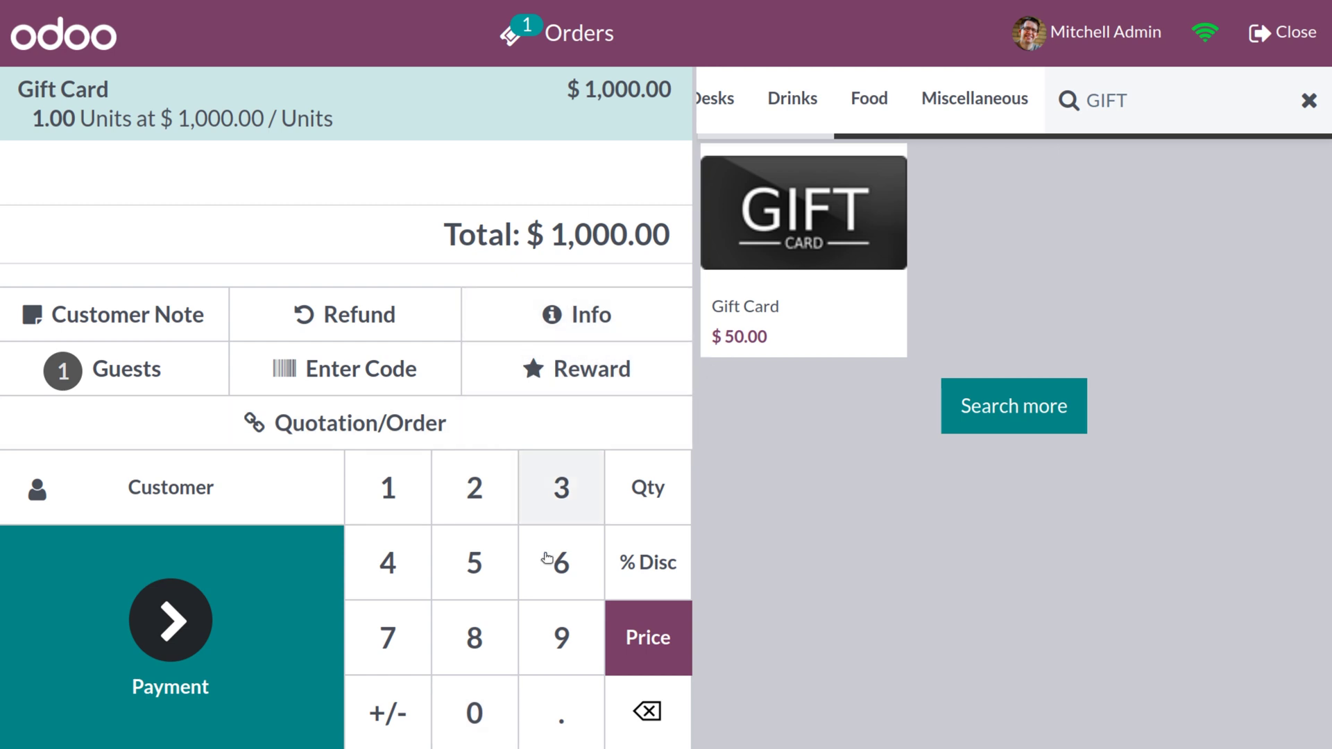
{"action": "left_click", "coordinate": [165, 635]}
{"action": "left_click", "coordinate": [188, 222]}
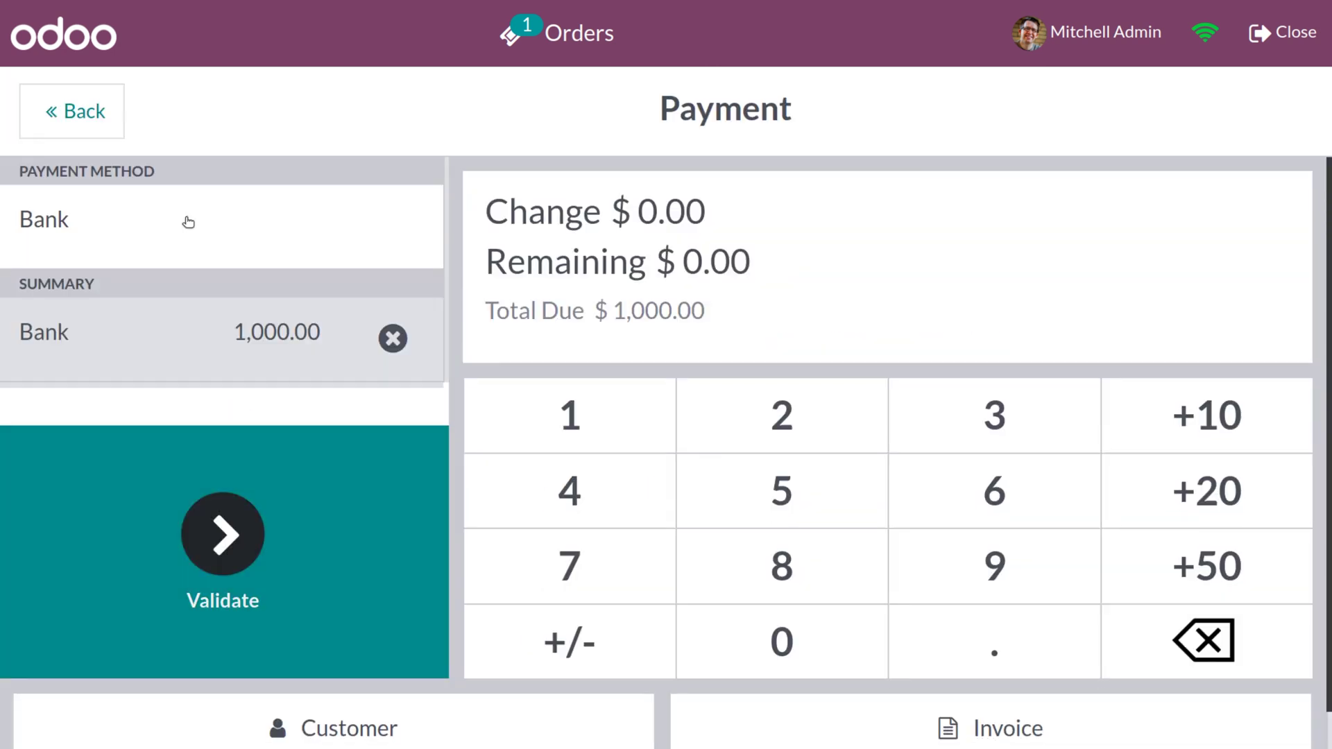
- Validate the $1,000.00 bank payment and close the register session at $2,425.00
{"action": "left_click", "coordinate": [225, 543]}
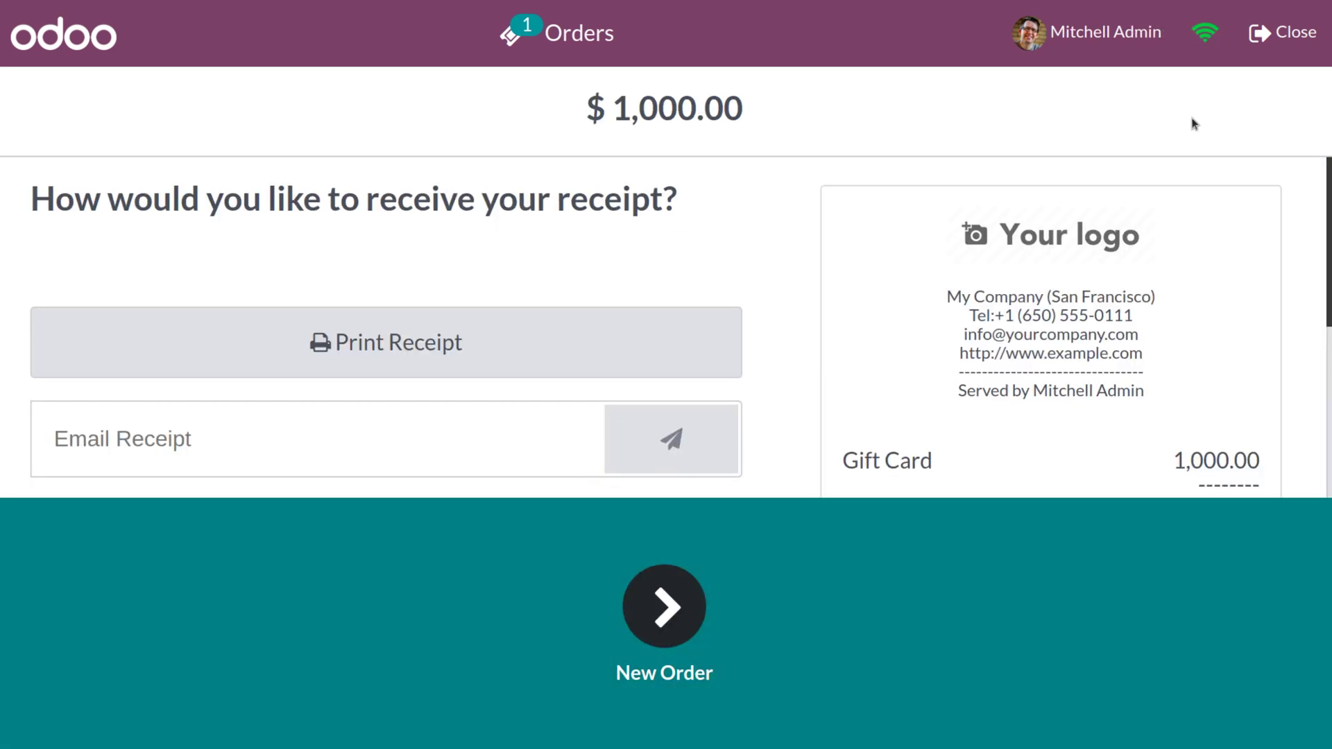
{"action": "left_click", "coordinate": [1260, 34]}
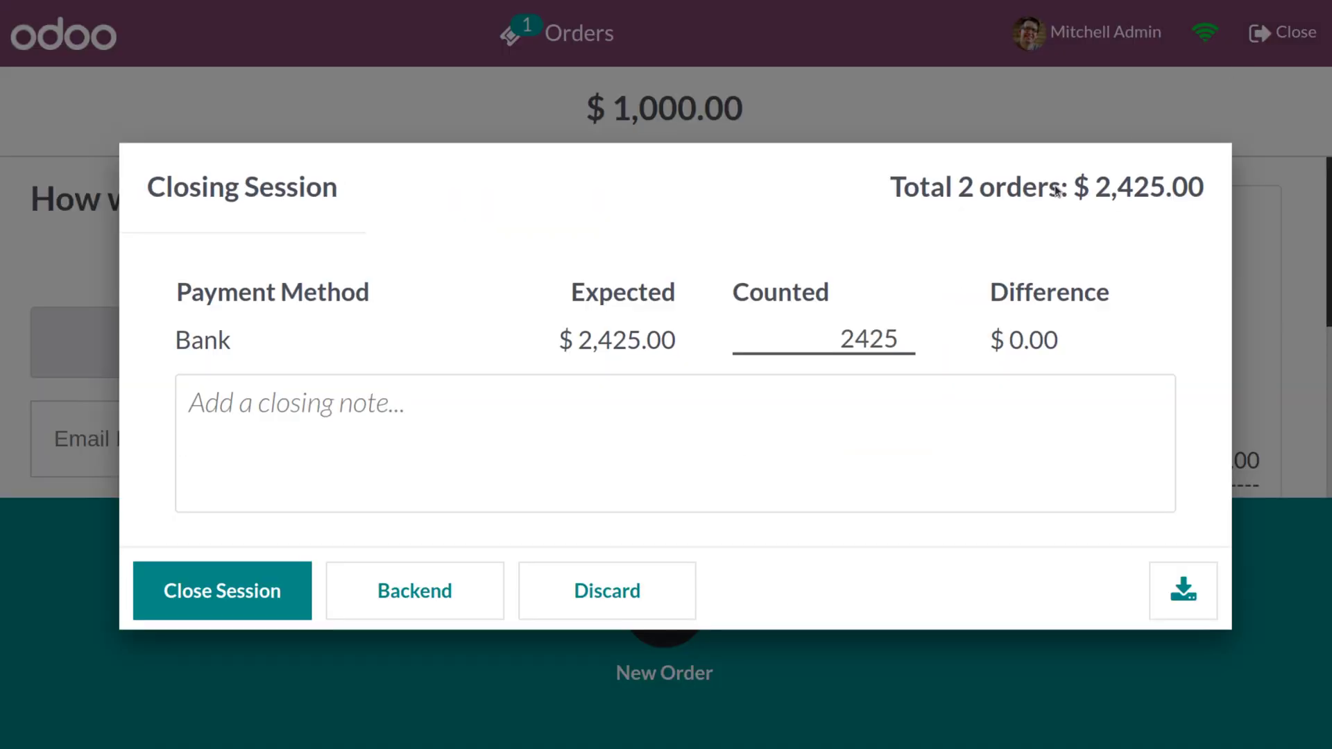
{"action": "left_click", "coordinate": [269, 608]}
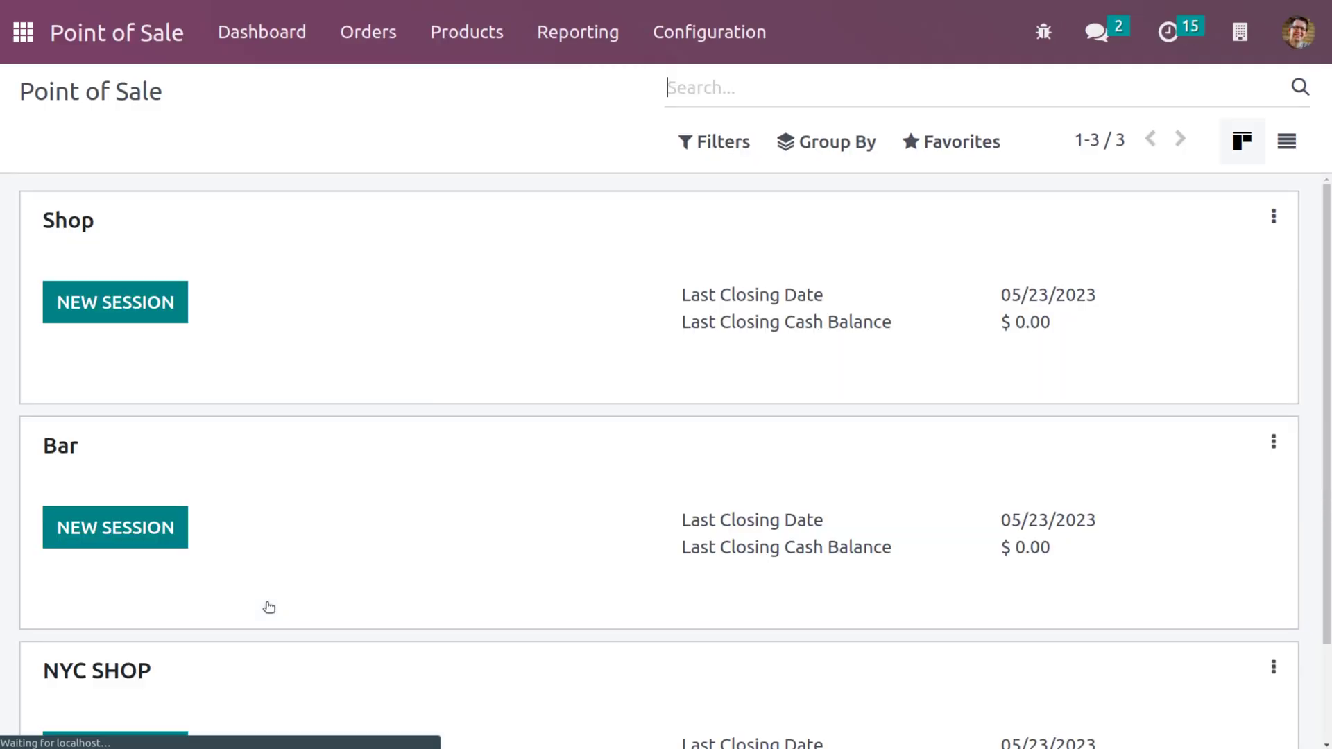
- List the 3 cards of the GIFT CARD program from Products > Gift cards & eWallet
{"action": "left_click", "coordinate": [466, 42]}
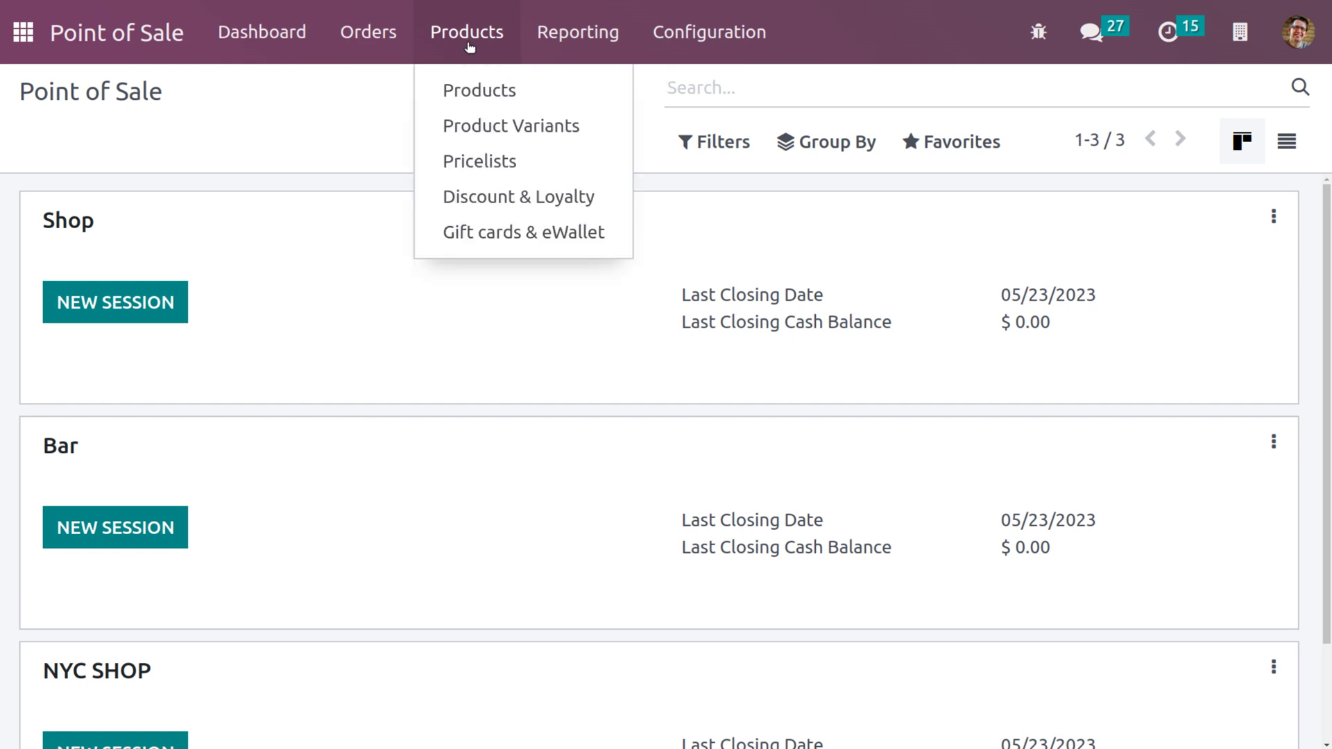
{"action": "left_click", "coordinate": [511, 233]}
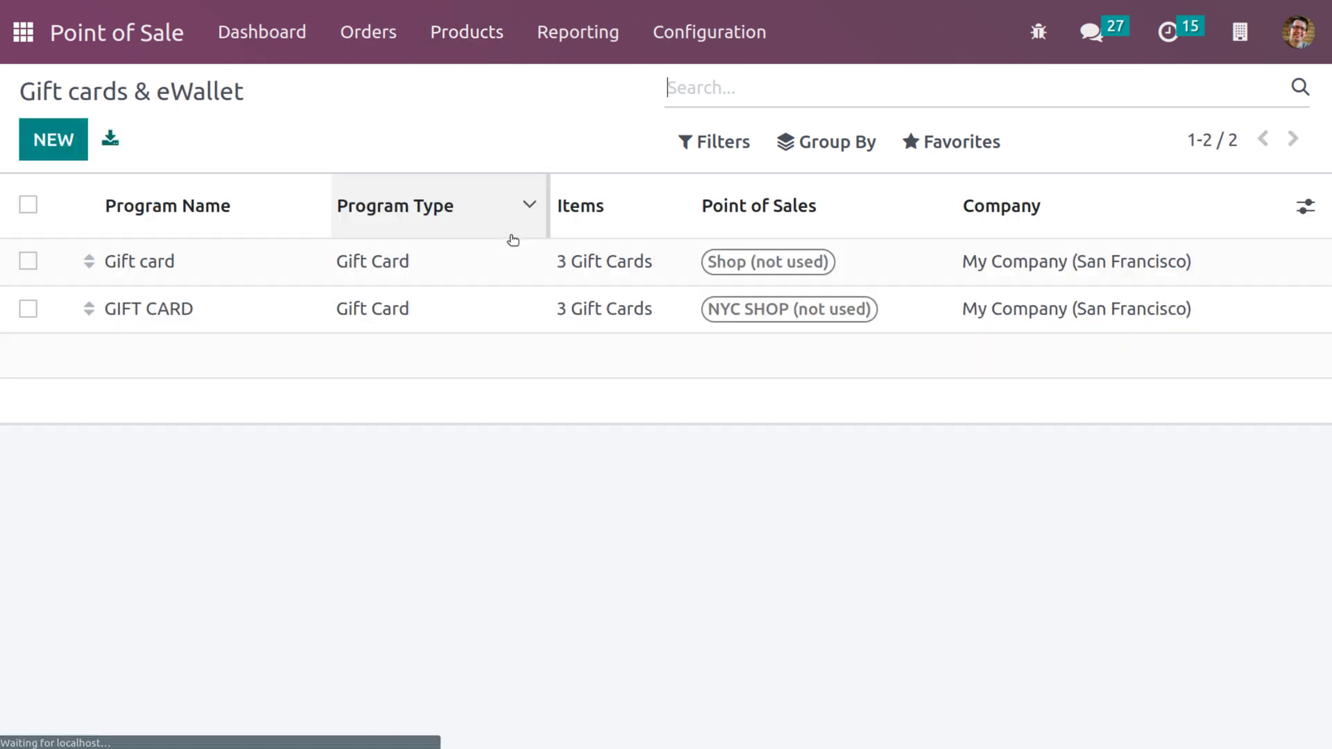
{"action": "left_click", "coordinate": [435, 310]}
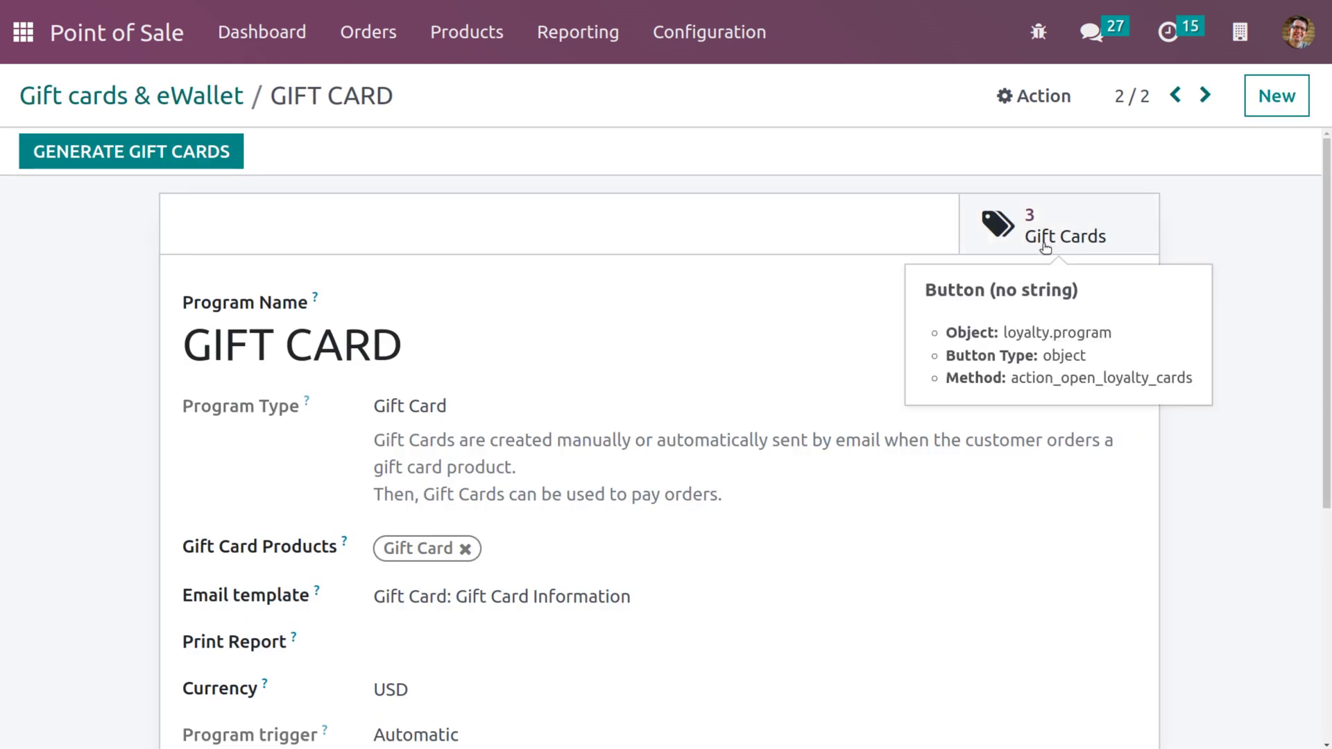
{"action": "left_click", "coordinate": [1039, 241]}
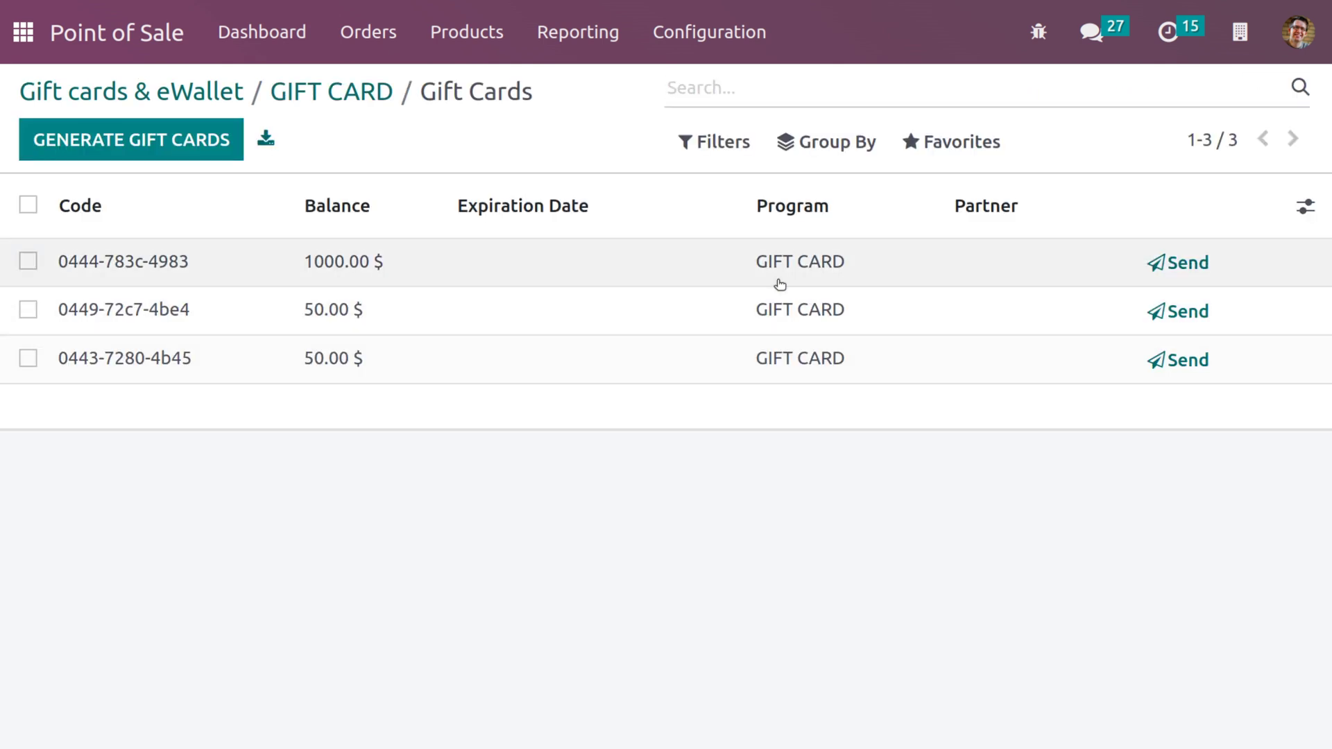